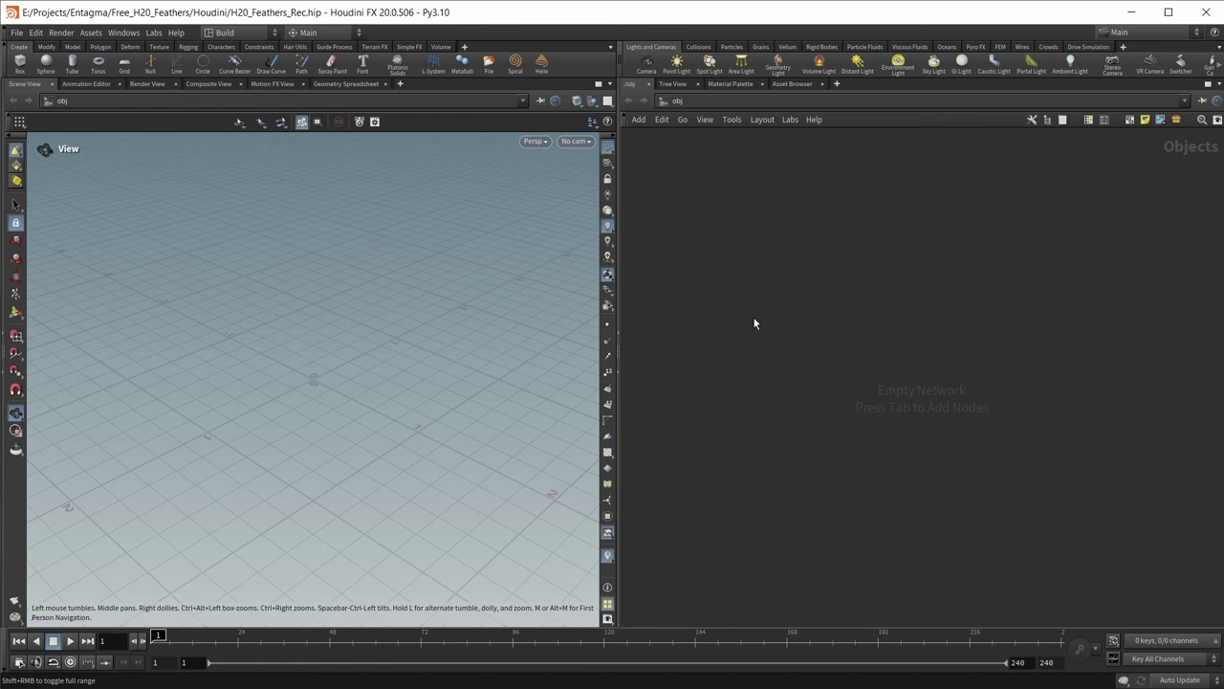
# - Create a Geometry object in the empty object network and enter its geometry network
pyautogui.press('Tab')
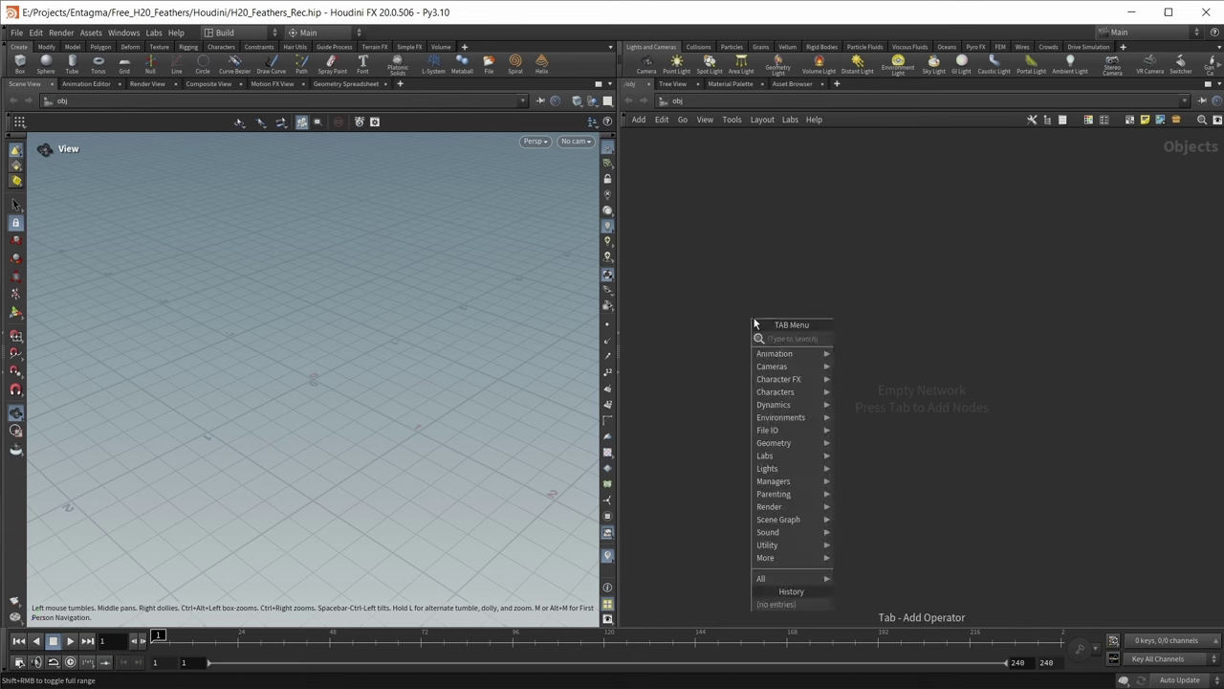
pyautogui.write('geo')
pyautogui.press('Return')
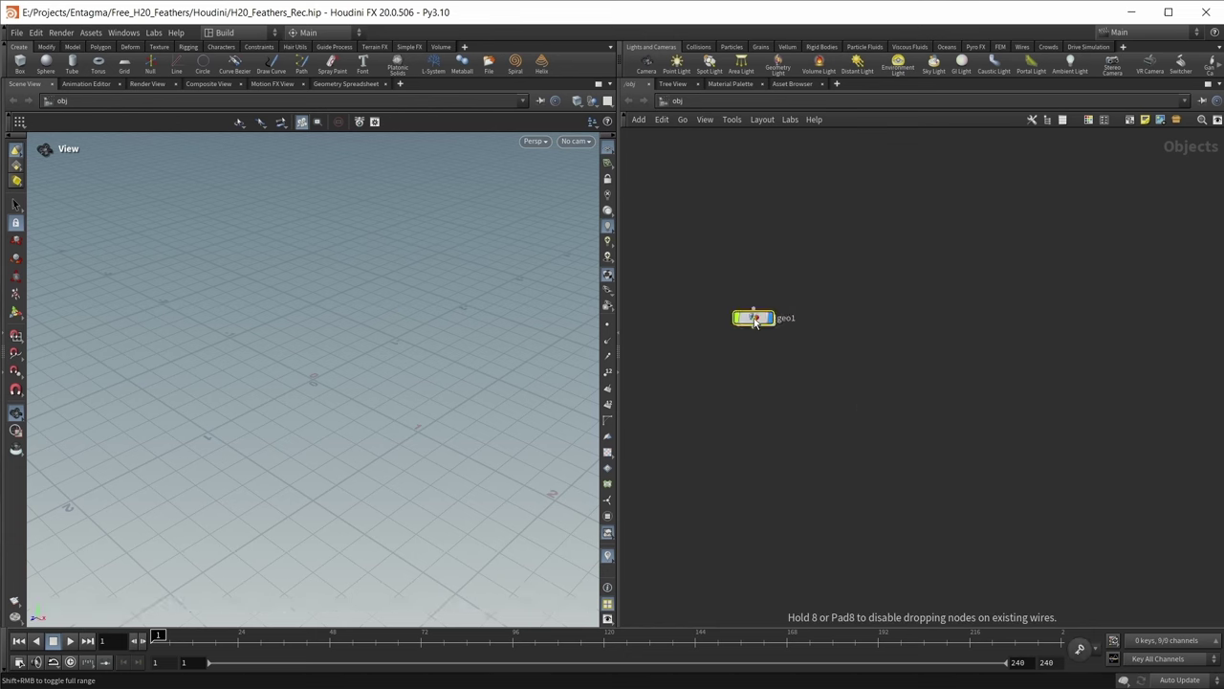
pyautogui.click(747, 328)
pyautogui.doubleClick(749, 330)
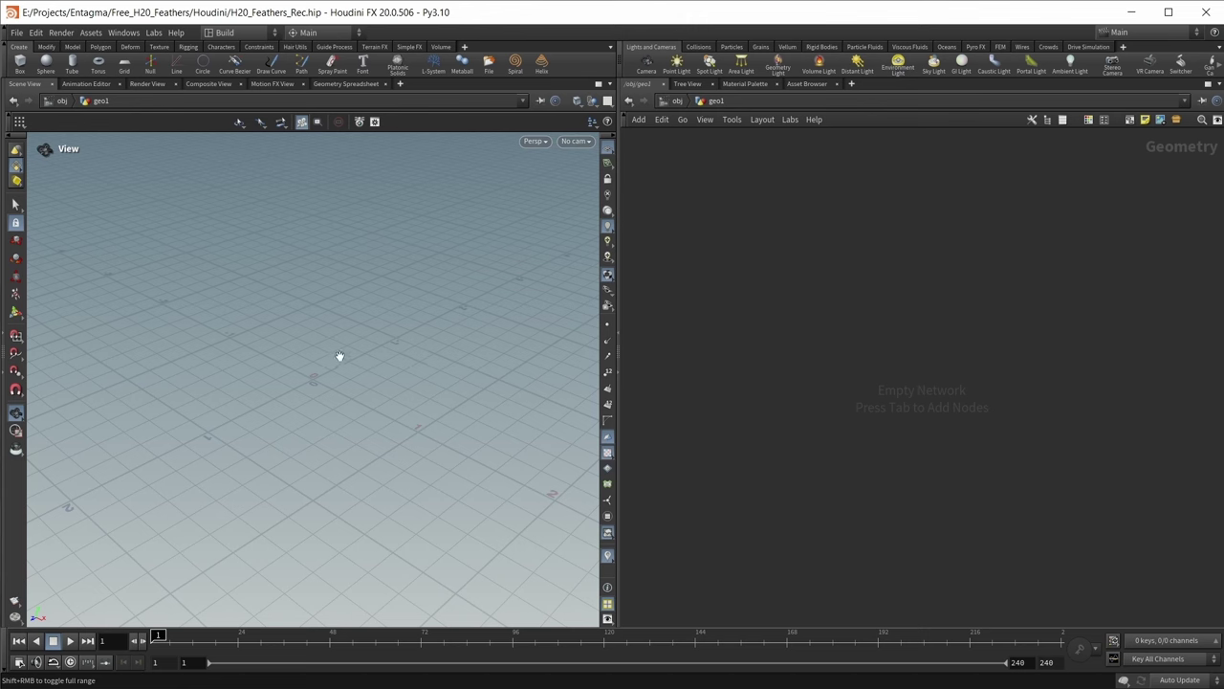
# - Load $HIP/ref/004799_full.jpg as the background image of the Top viewport in the display options
pyautogui.press('d')
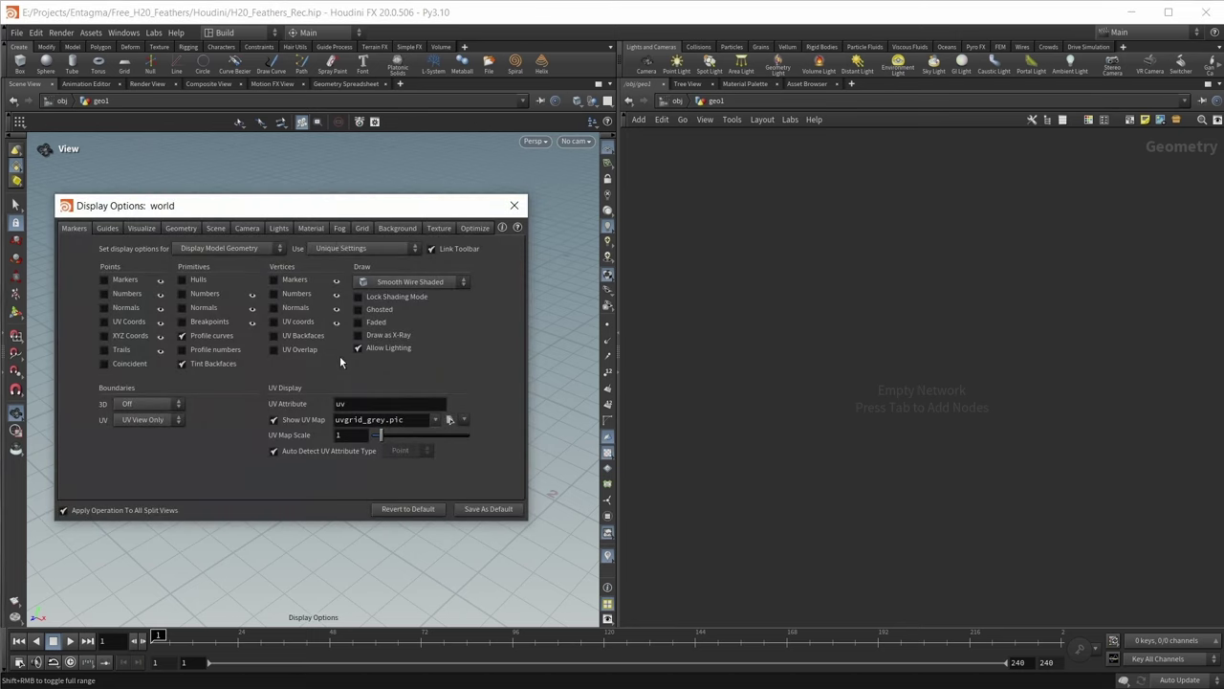
pyautogui.click(395, 229)
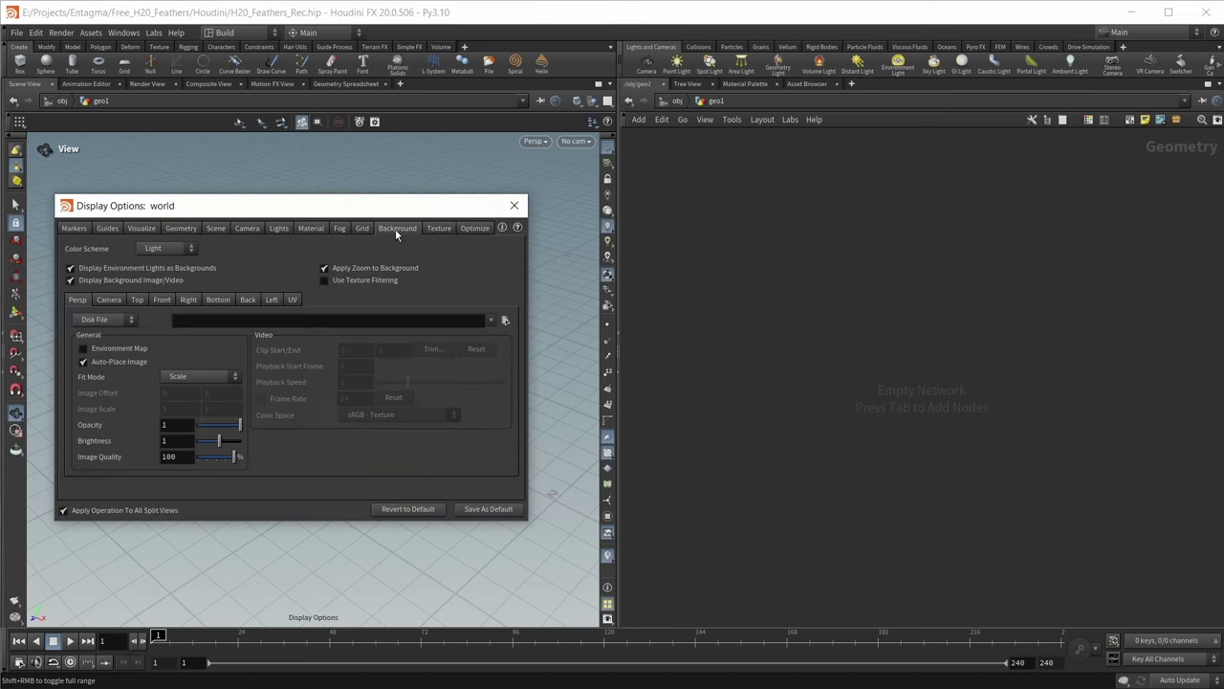
pyautogui.click(138, 301)
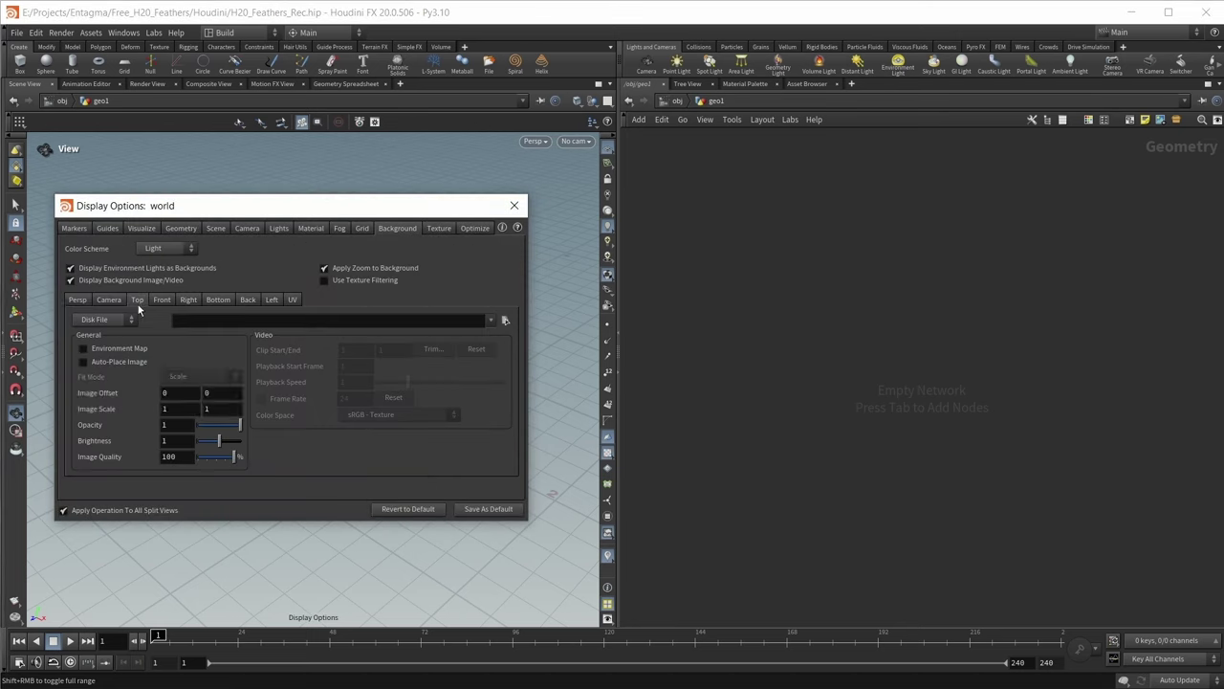
pyautogui.click(504, 321)
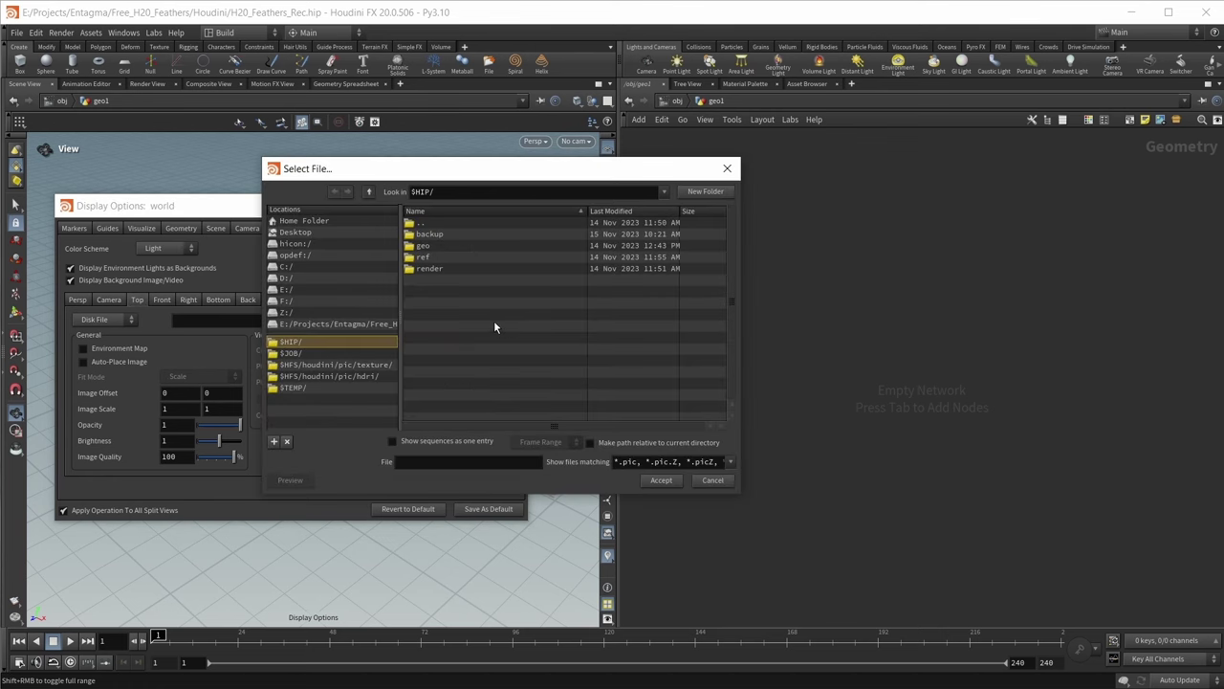
pyautogui.doubleClick(424, 258)
pyautogui.click(450, 235)
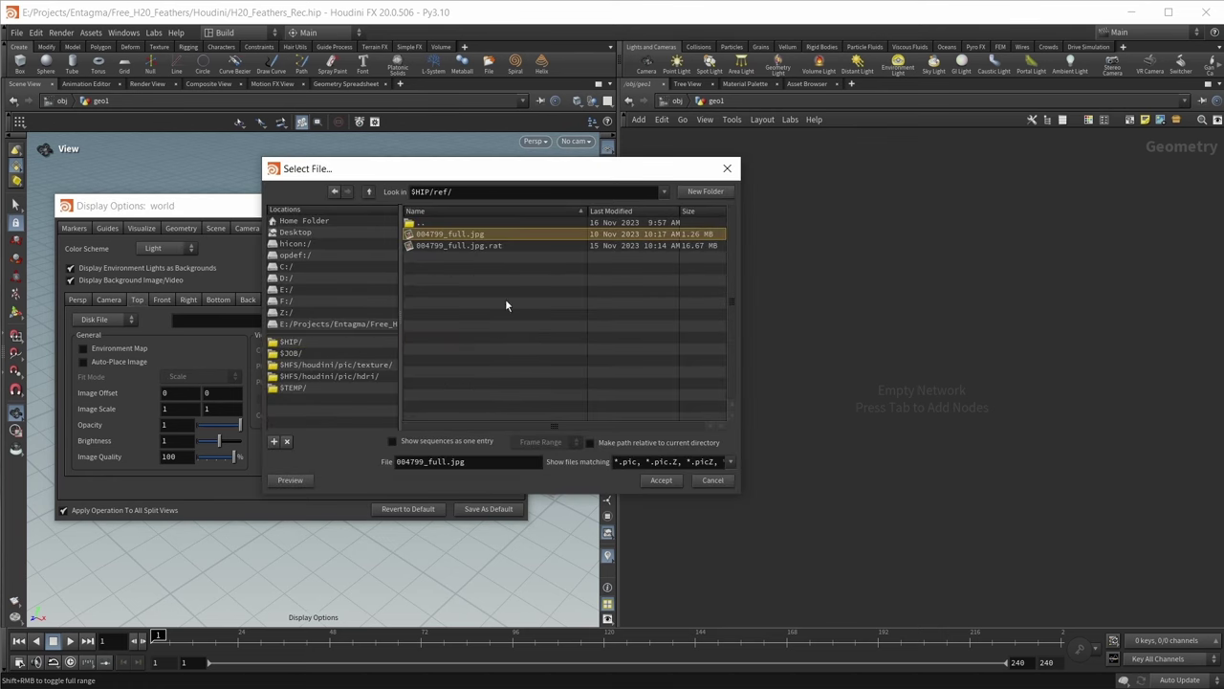
pyautogui.click(661, 480)
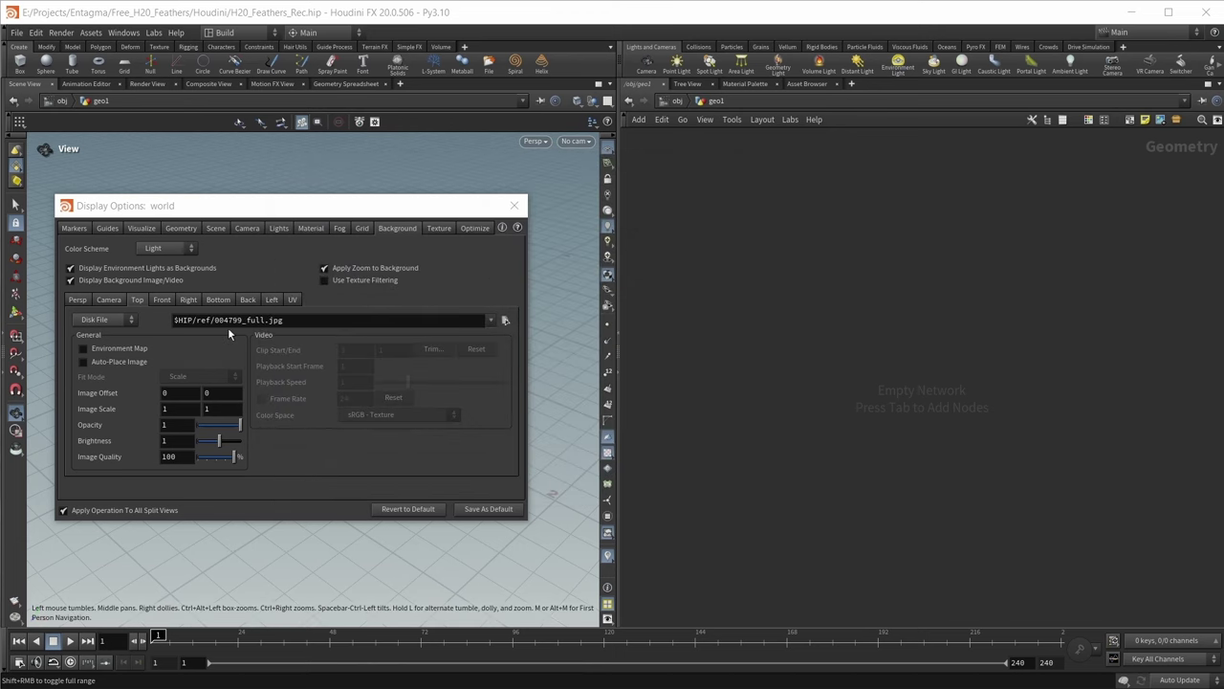
# - Set the Top background image's scale to 0.1 by 0.1 and its opacity to 0.75, and close the display options
pyautogui.click(175, 409)
pyautogui.write('.1')
pyautogui.press('Tab')
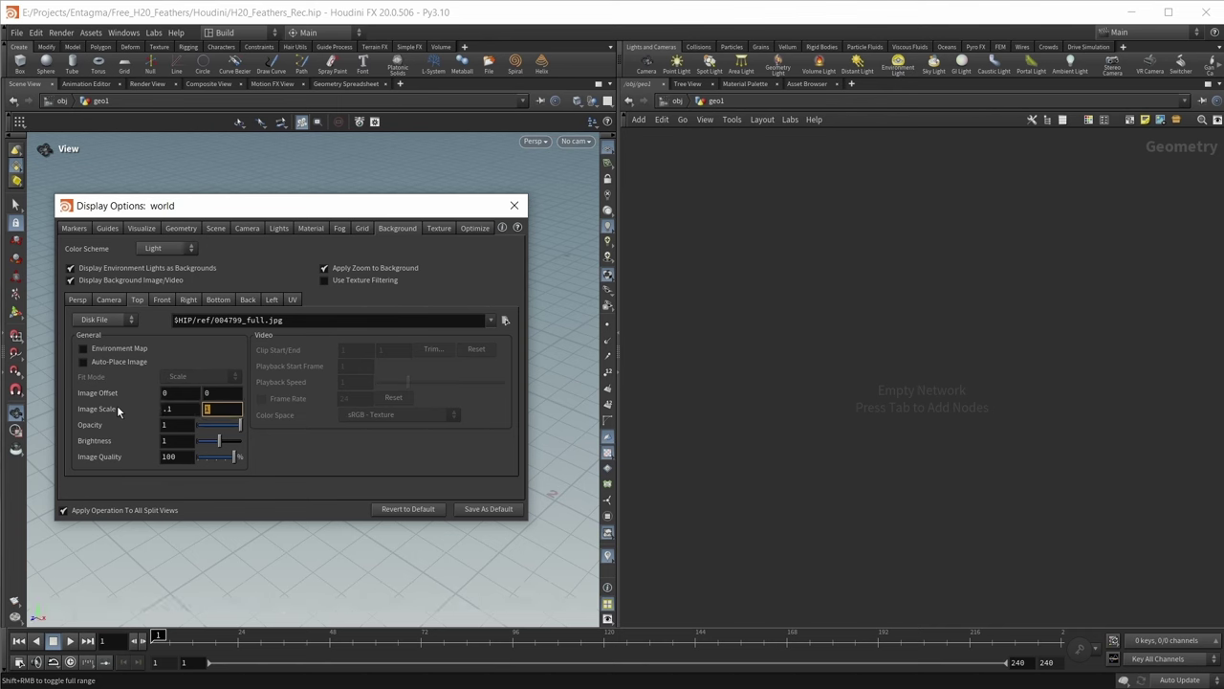
pyautogui.write('.1')
pyautogui.press('Tab')
pyautogui.write('.75')
pyautogui.press('Return')
pyautogui.click(516, 208)
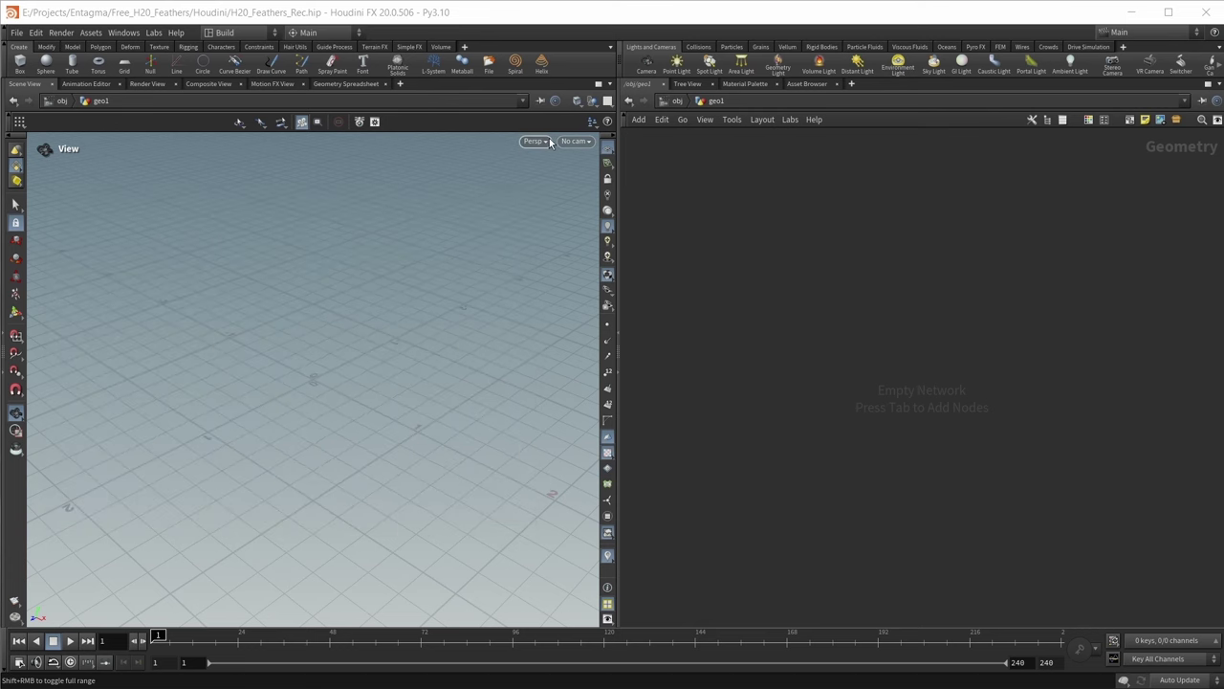
# - Switch the viewport to the Top view, centred on the long dark feathers of the reference image
pyautogui.click(547, 141)
pyautogui.moveTo(562, 168)
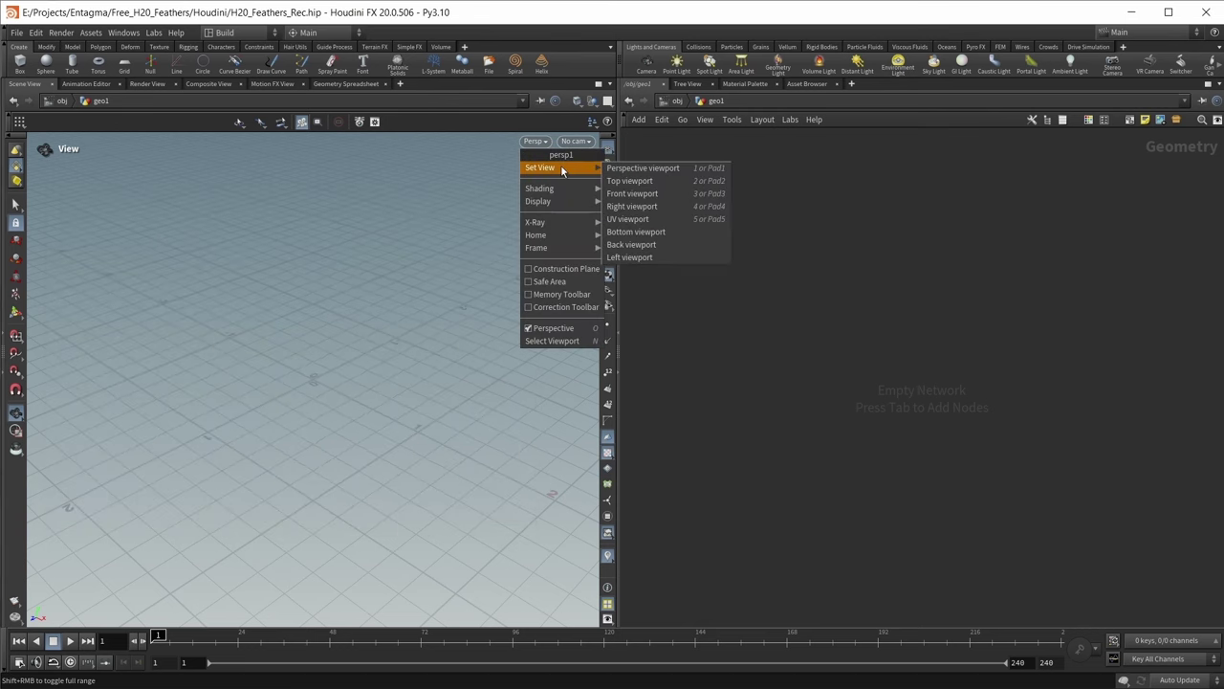
pyautogui.click(643, 181)
pyautogui.scroll(3, 339, 359)
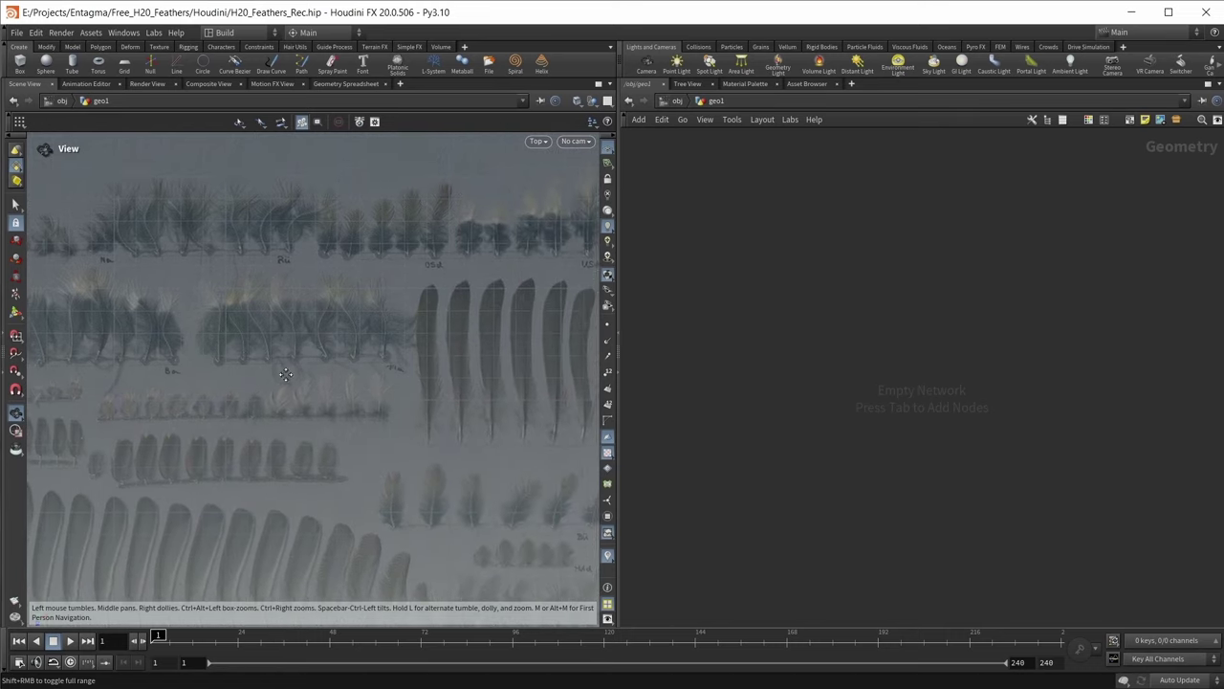
pyautogui.scroll(-3, 366, 347)
pyautogui.scroll(4, 371, 354)
pyautogui.scroll(5, 371, 354)
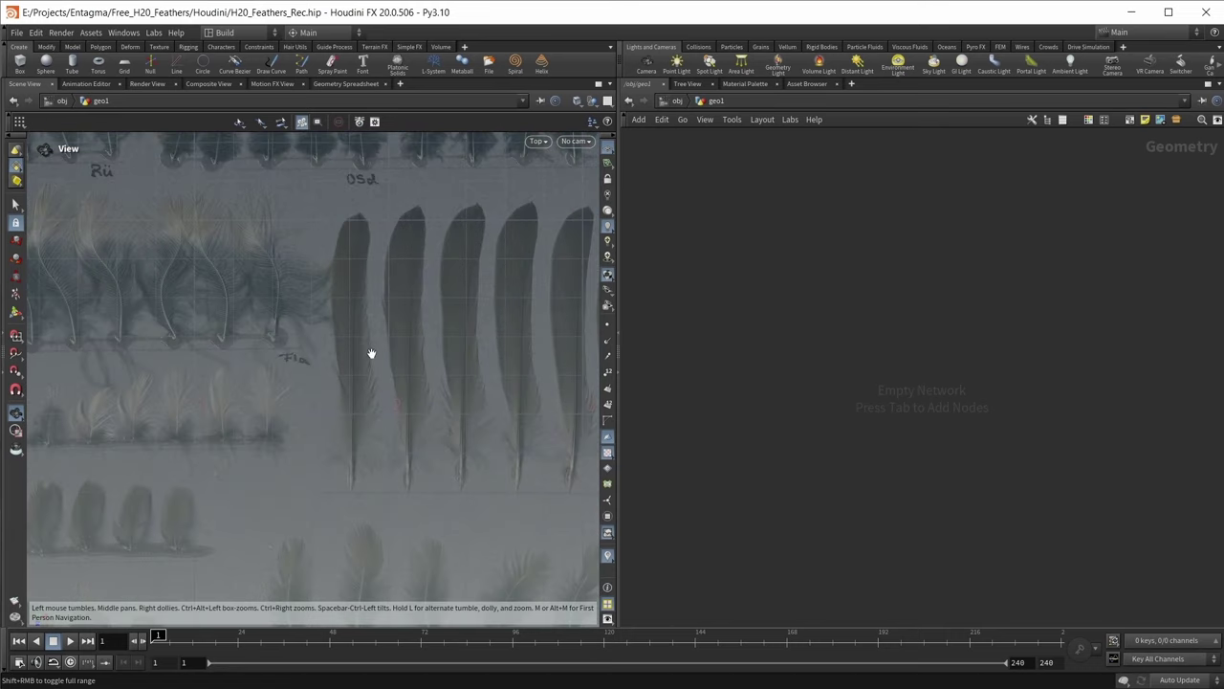
pyautogui.moveTo(344, 399); pyautogui.dragTo(305, 411, button='middle')
# - Add the Feather Template setup, a chain of Curve, Feather Shape Organize and Feather Template from Shape nodes
pyautogui.press('Tab')
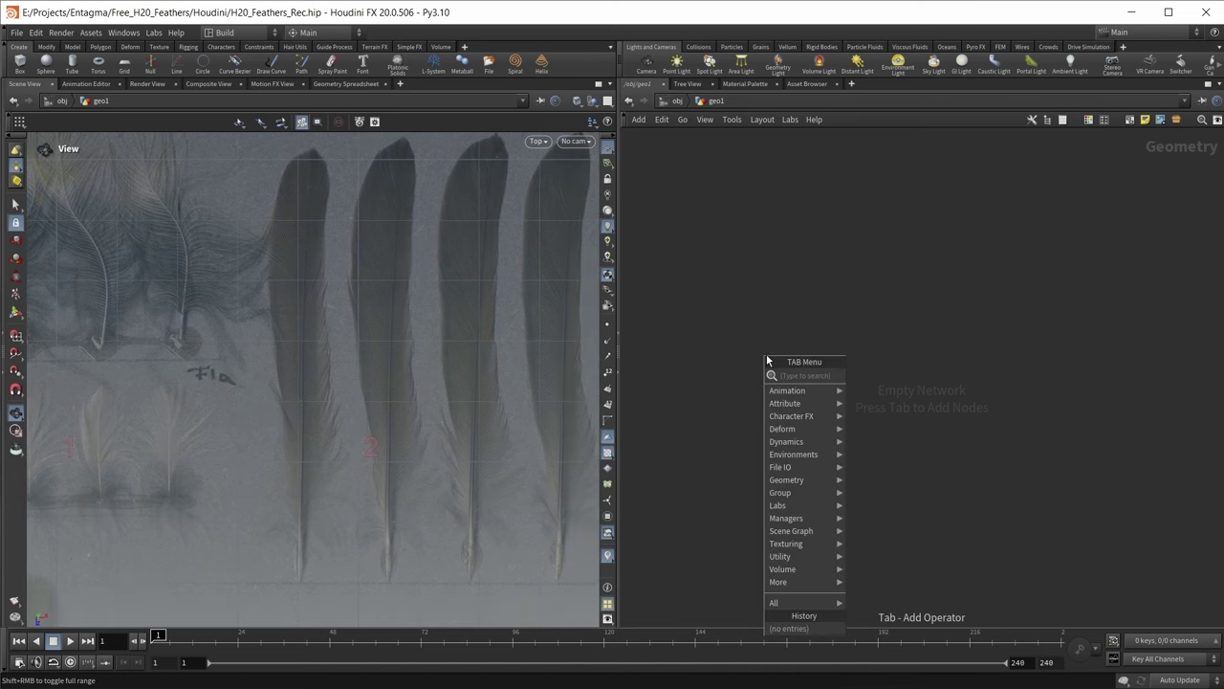
pyautogui.write('feather')
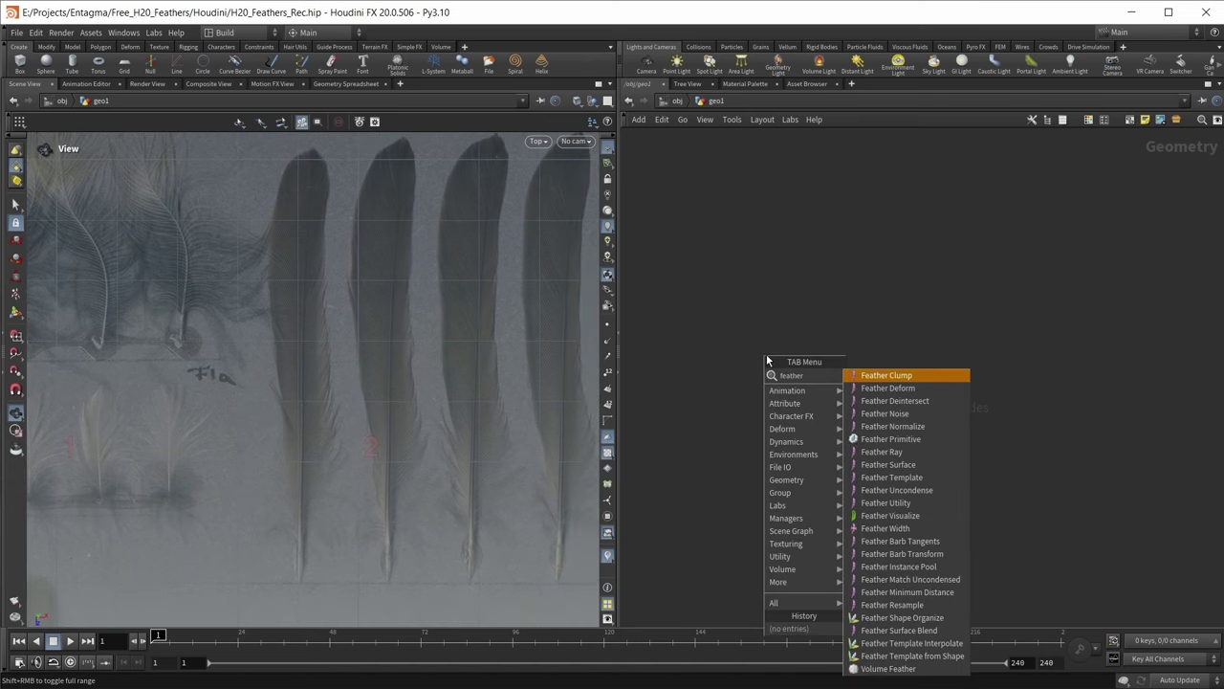
pyautogui.write(' tem')
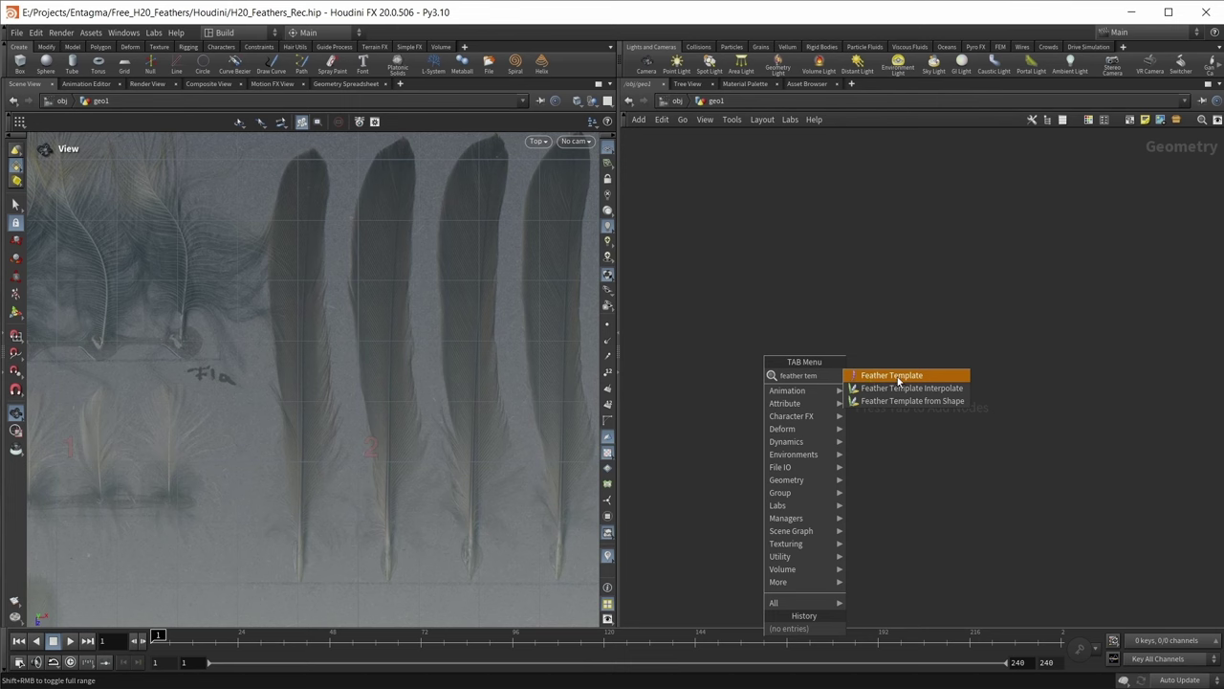
pyautogui.click(898, 376)
pyautogui.click(748, 346)
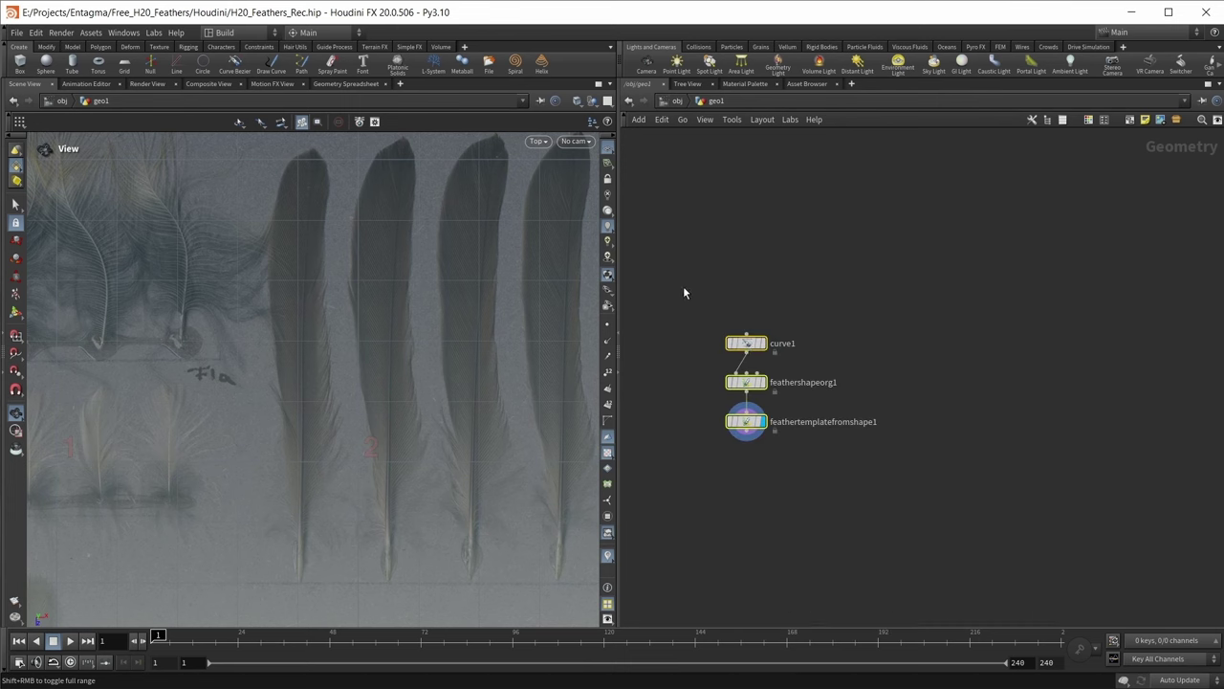
pyautogui.moveTo(682, 285); pyautogui.dragTo(811, 483)
pyautogui.scroll(2, 773, 483)
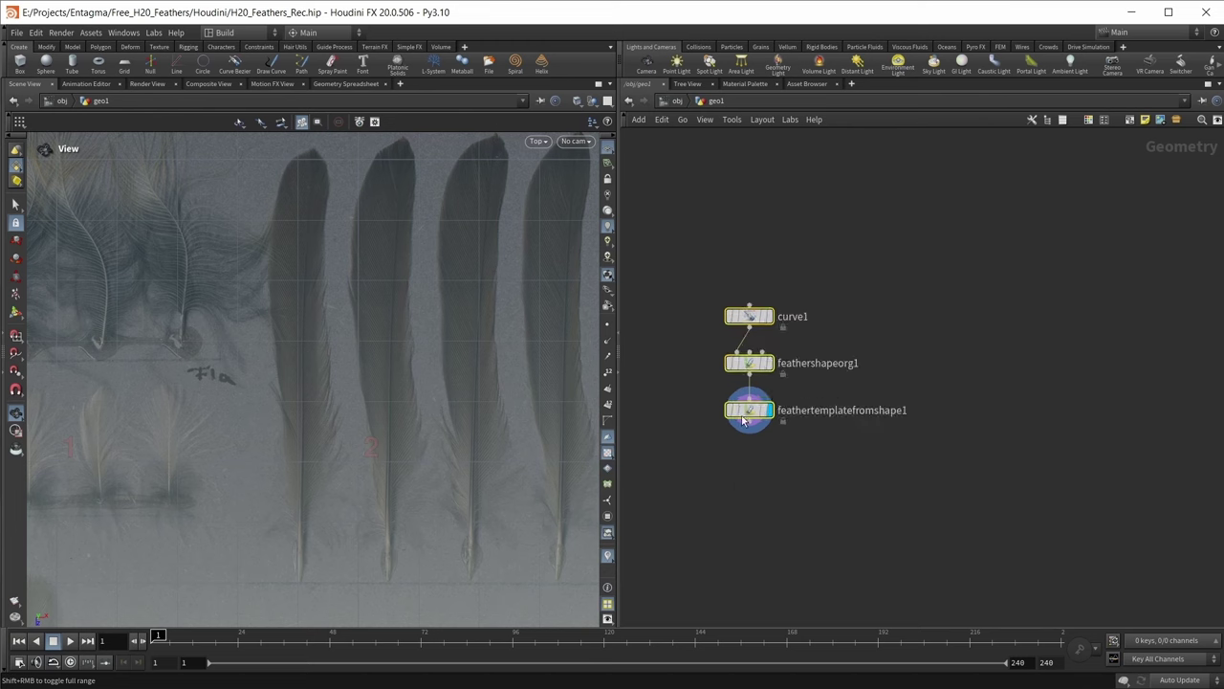
pyautogui.click(755, 290)
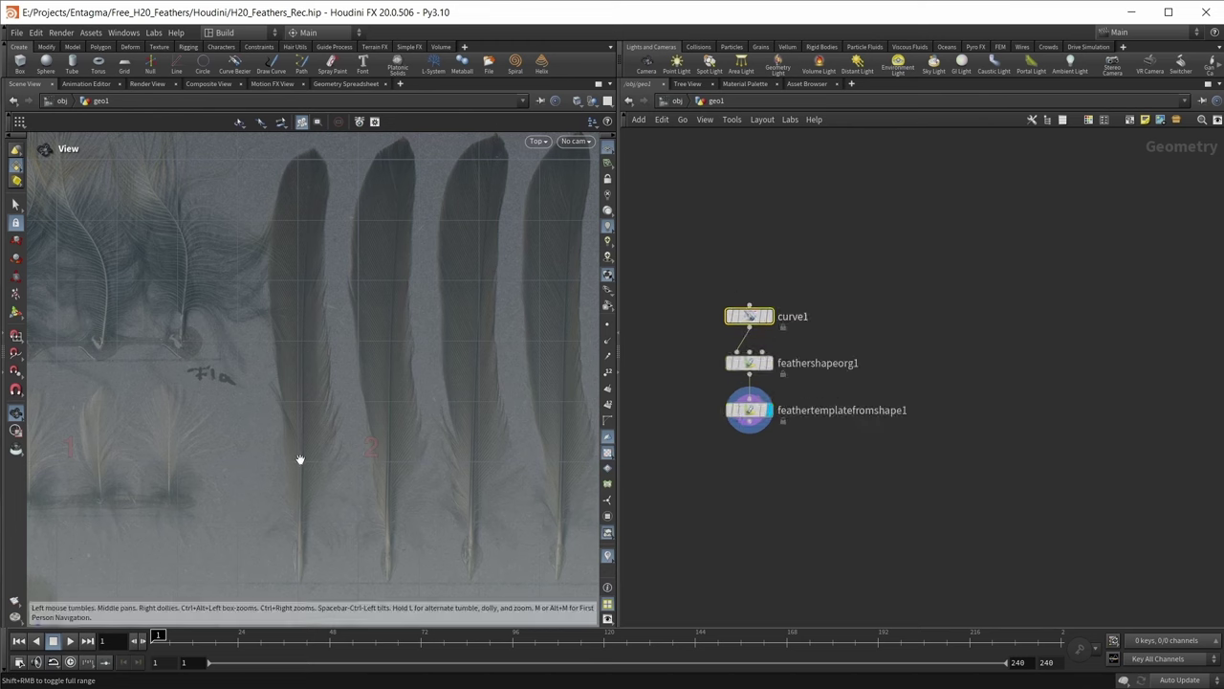
pyautogui.press('Down')
pyautogui.moveTo(676, 413); pyautogui.dragTo(793, 439)
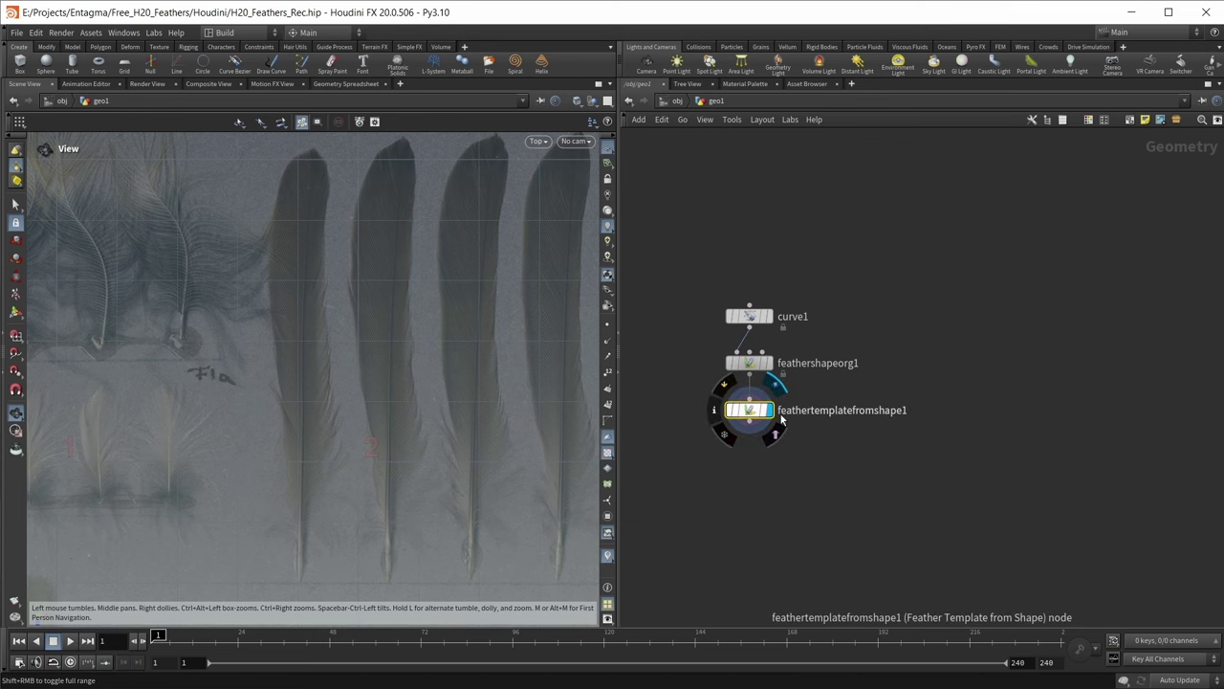
pyautogui.scroll(-4, 314, 364)
pyautogui.scroll(2, 271, 385)
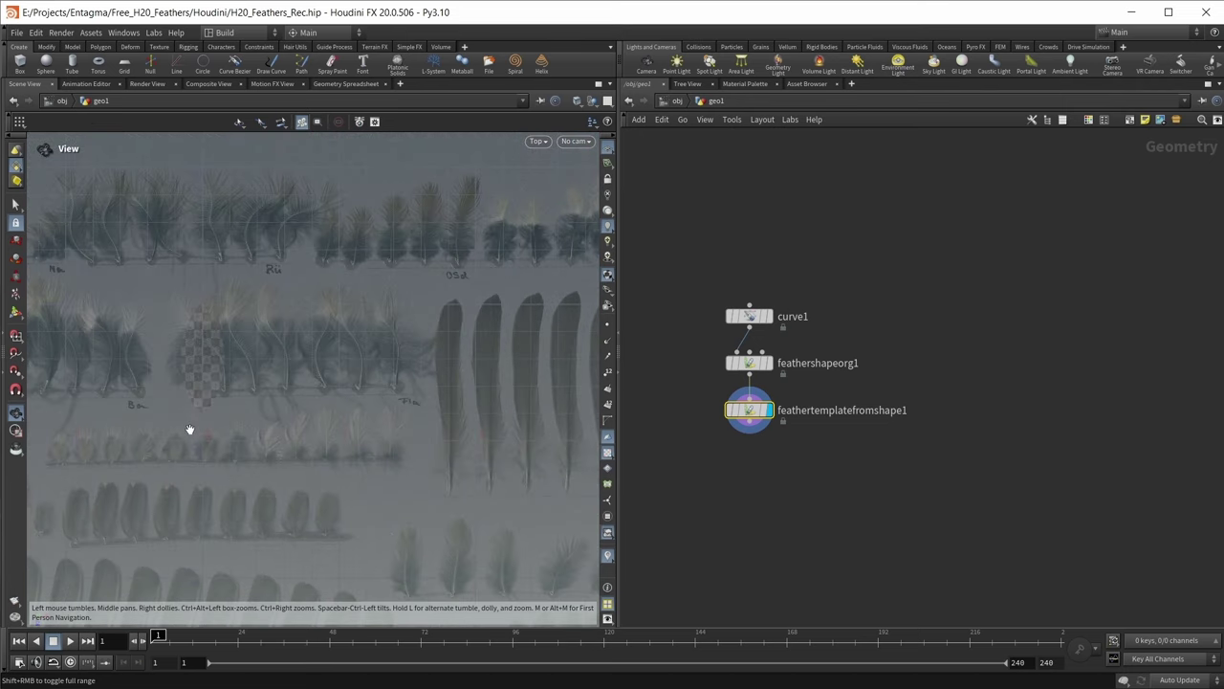
# - Show the Curve node's parameters in the network editor and narrow them so the node names stay readable
pyautogui.click(748, 321)
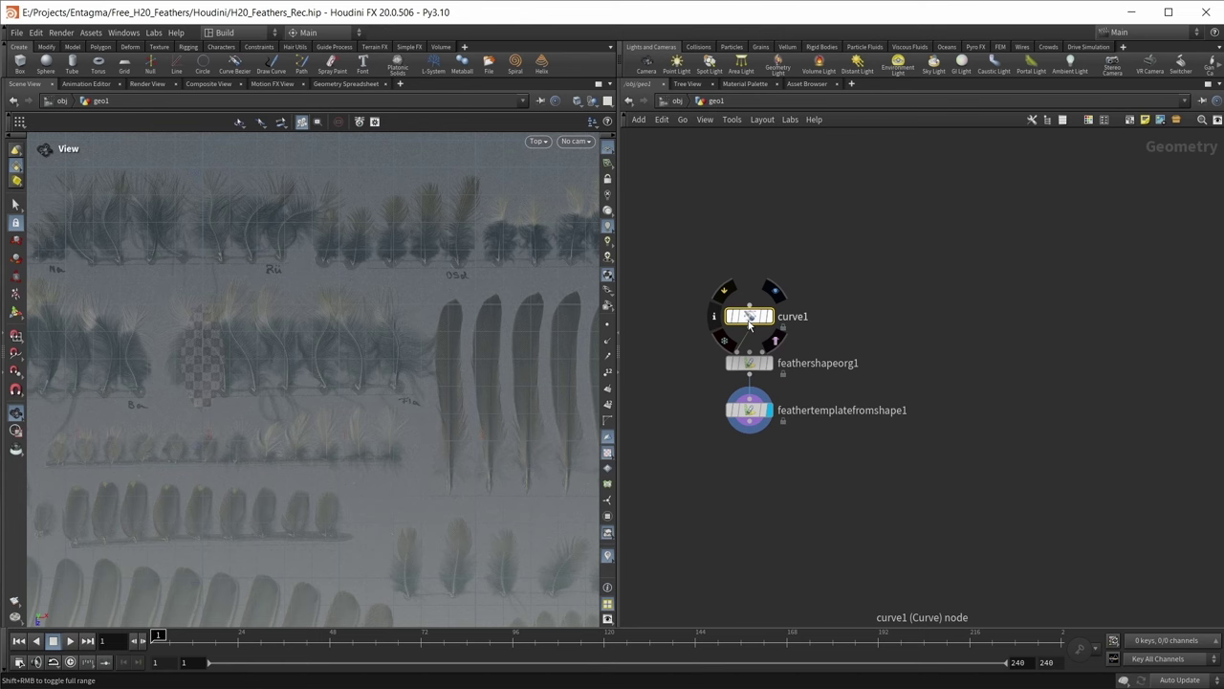
pyautogui.press('p')
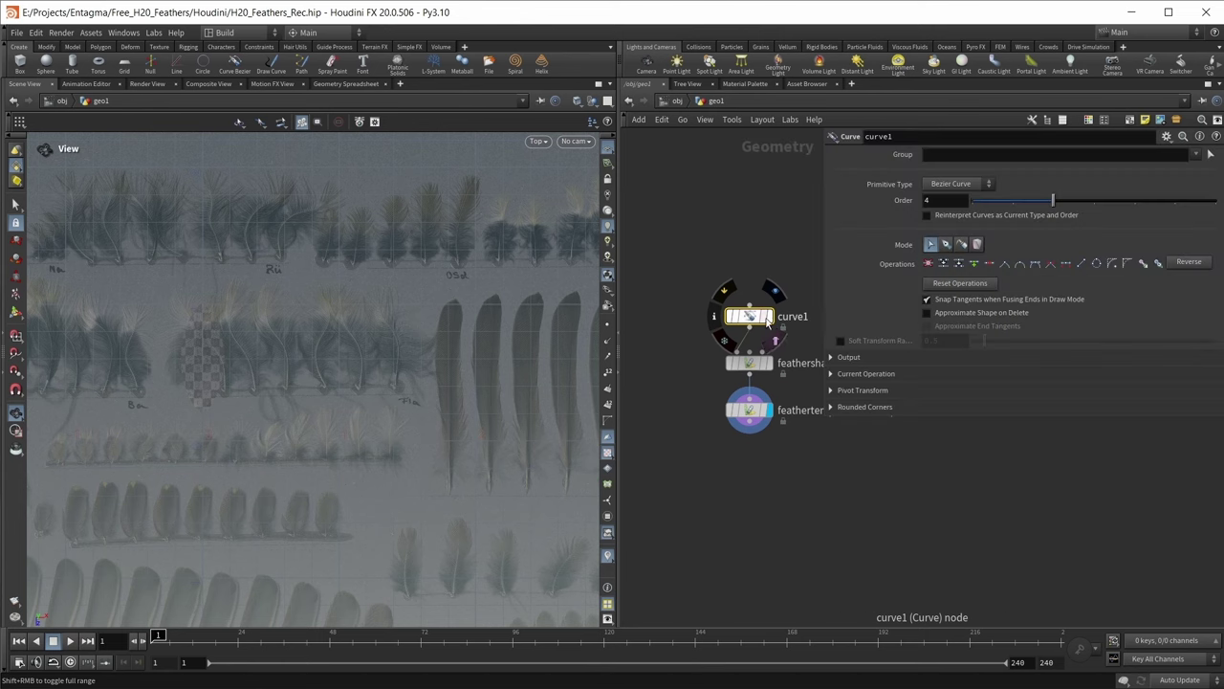
pyautogui.moveTo(821, 272); pyautogui.dragTo(915, 272)
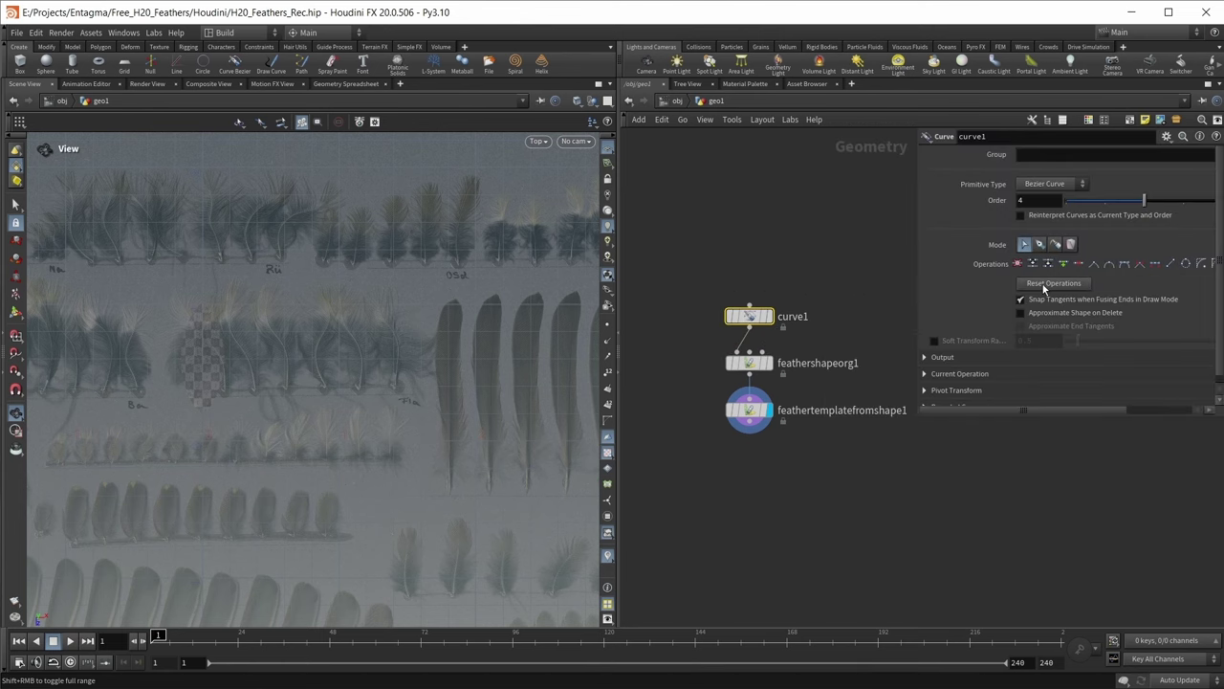
# - Draw a Bezier curve in Draw mode along the shaft of the leftmost long feather, from its base to its tip
pyautogui.scroll(6, 444, 429)
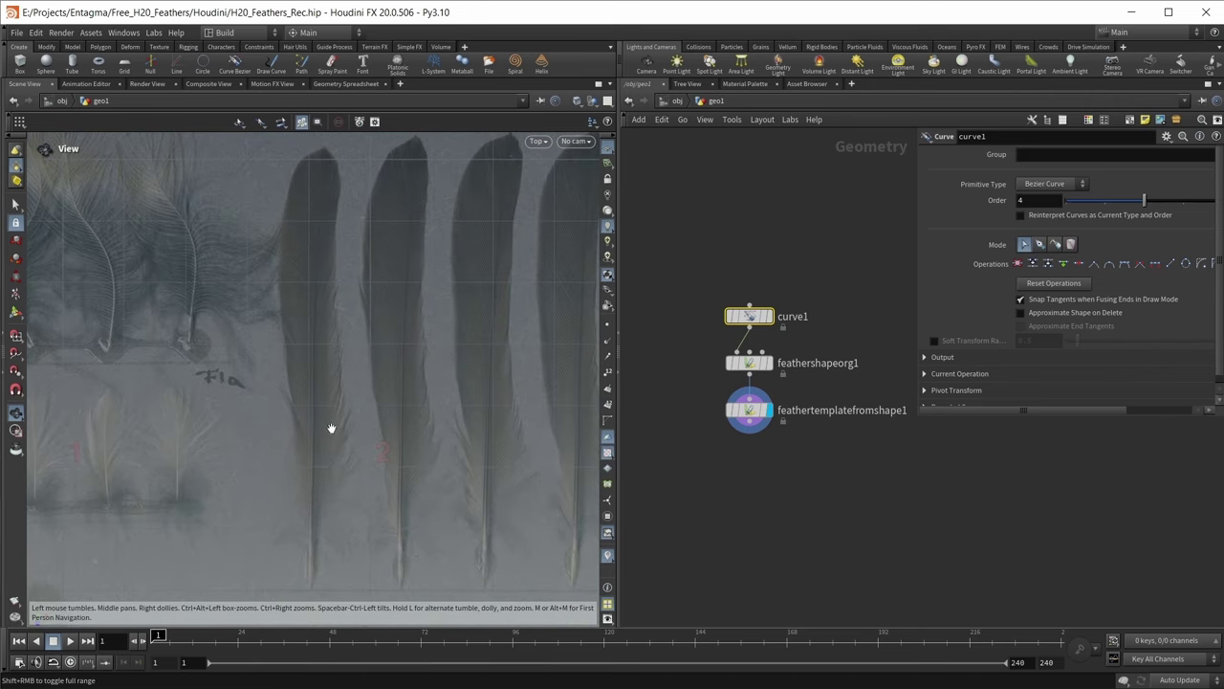
pyautogui.press('Return')
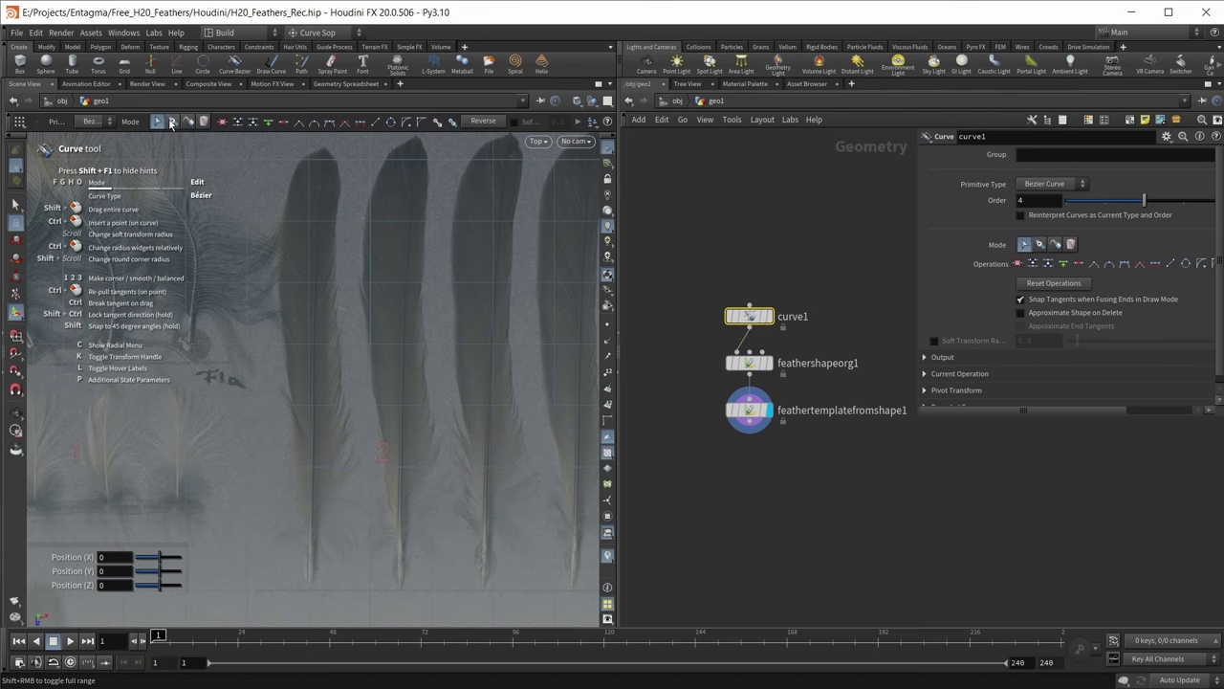
pyautogui.click(172, 120)
pyautogui.click(309, 590)
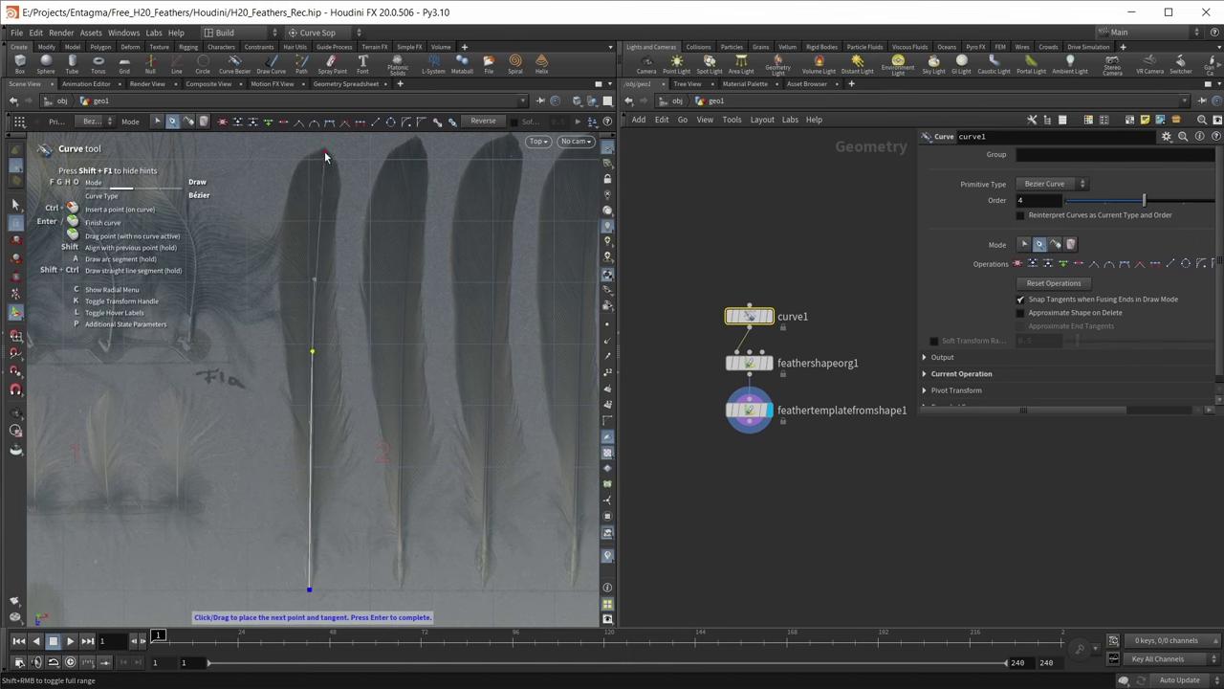
pyautogui.click(326, 151)
pyautogui.press('Return')
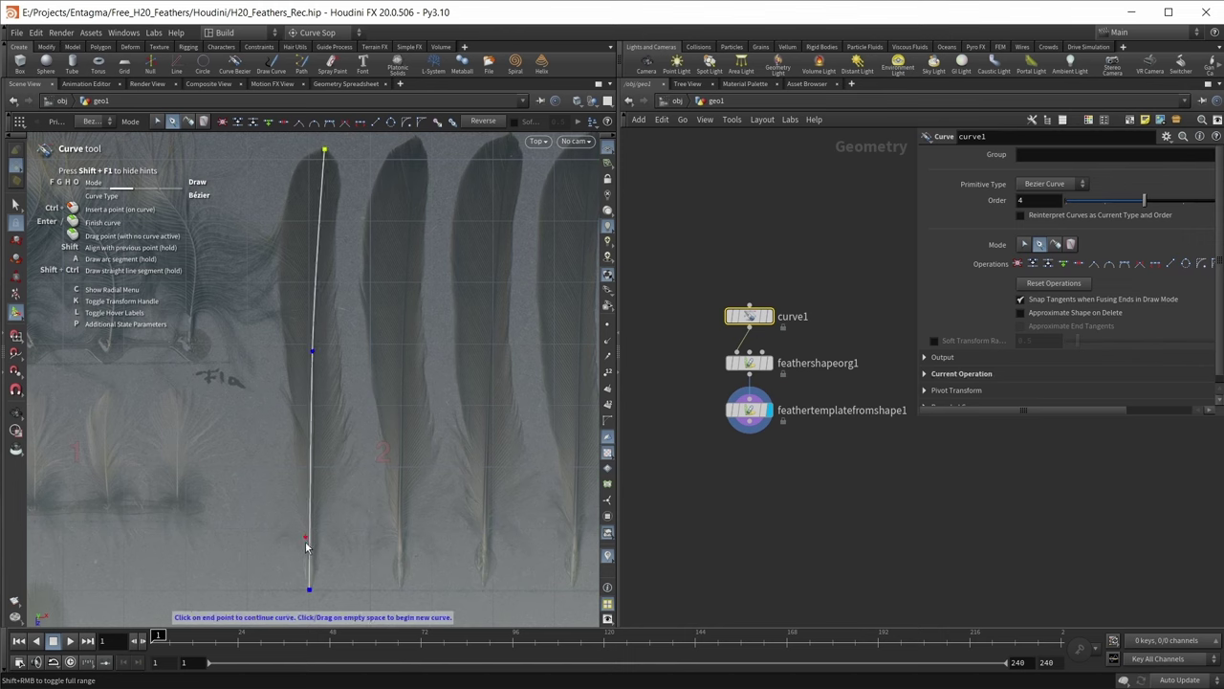
# - Trace the feather's left and right outlines as two separate Bezier curves, each from the lower shaft up to the tip
pyautogui.keyDown('ctrl'); pyautogui.moveTo(306, 545); pyautogui.dragTo(292, 405); pyautogui.keyUp('ctrl')
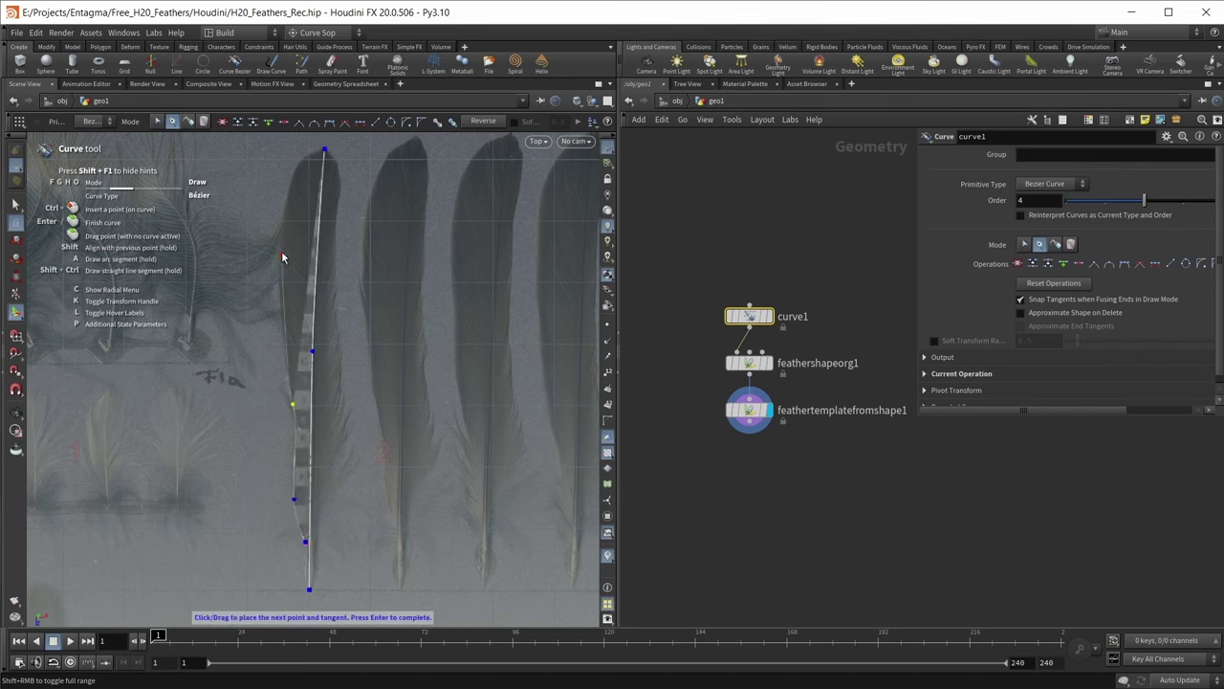
pyautogui.moveTo(281, 251); pyautogui.dragTo(288, 212)
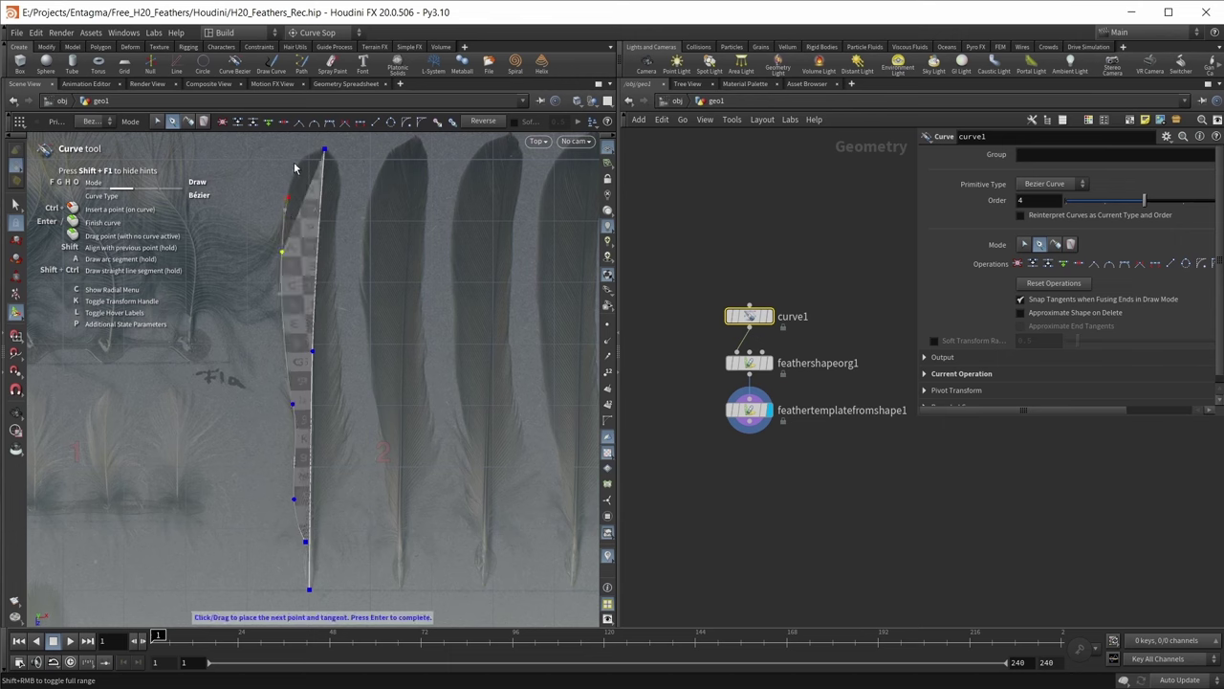
pyautogui.moveTo(299, 161); pyautogui.dragTo(318, 151)
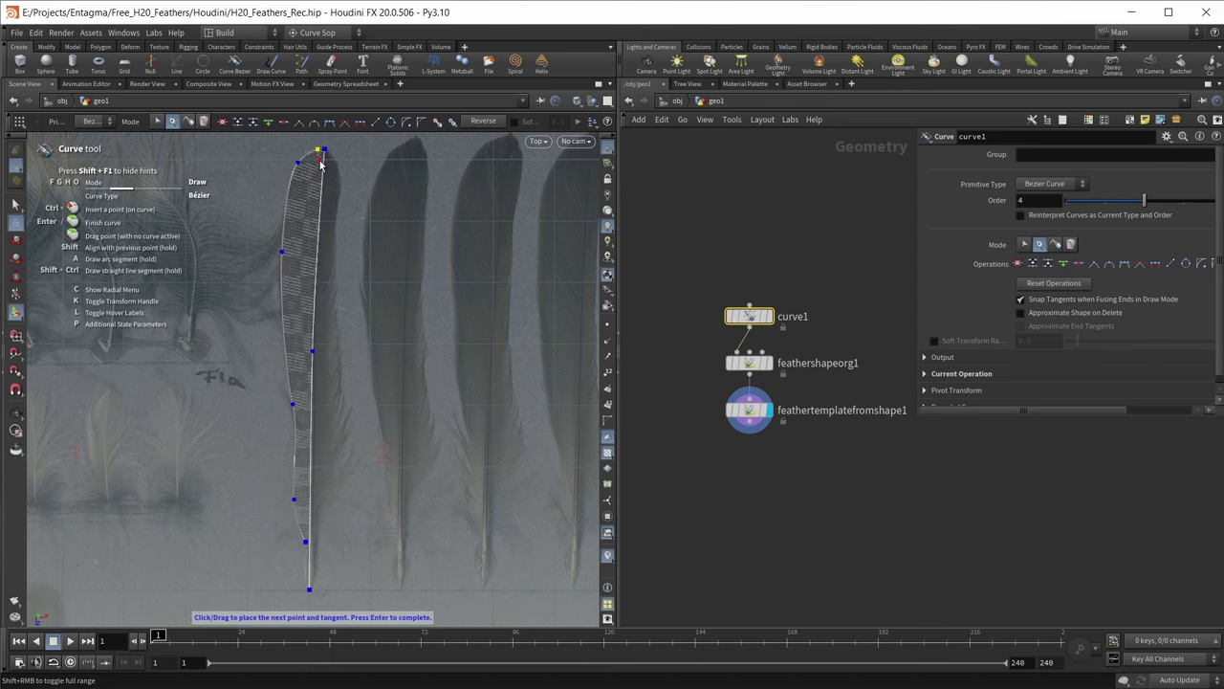
pyautogui.moveTo(340, 454); pyautogui.dragTo(341, 410)
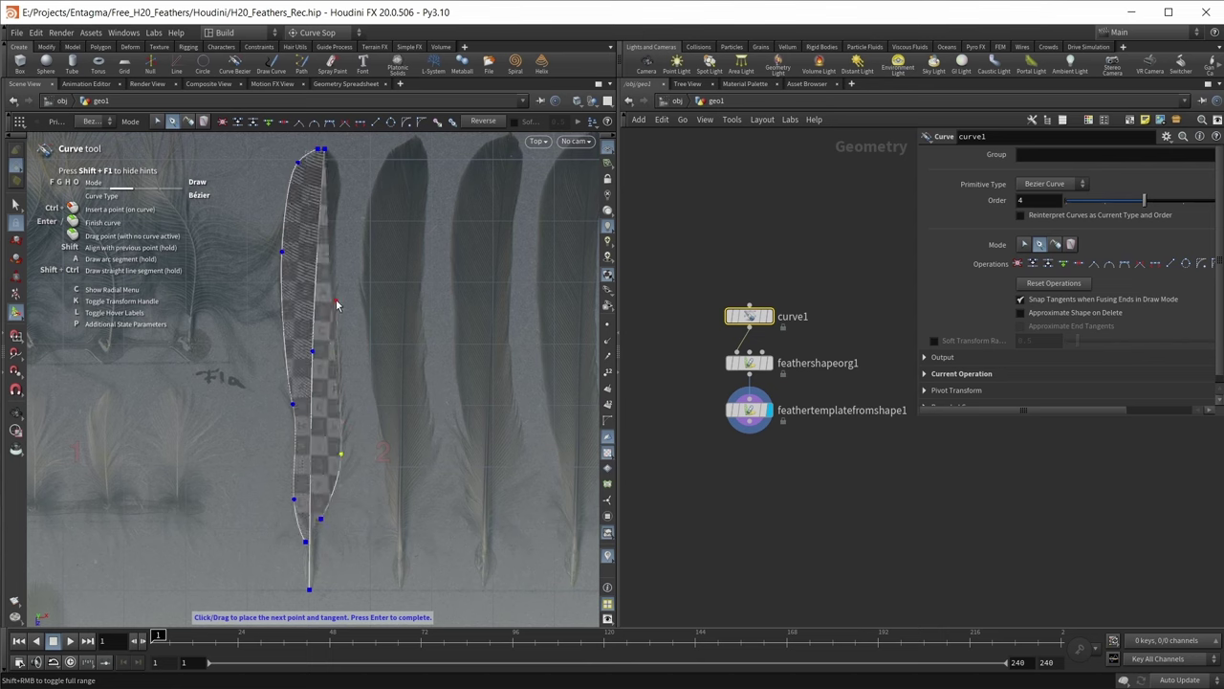
pyautogui.moveTo(325, 149); pyautogui.dragTo(331, 152)
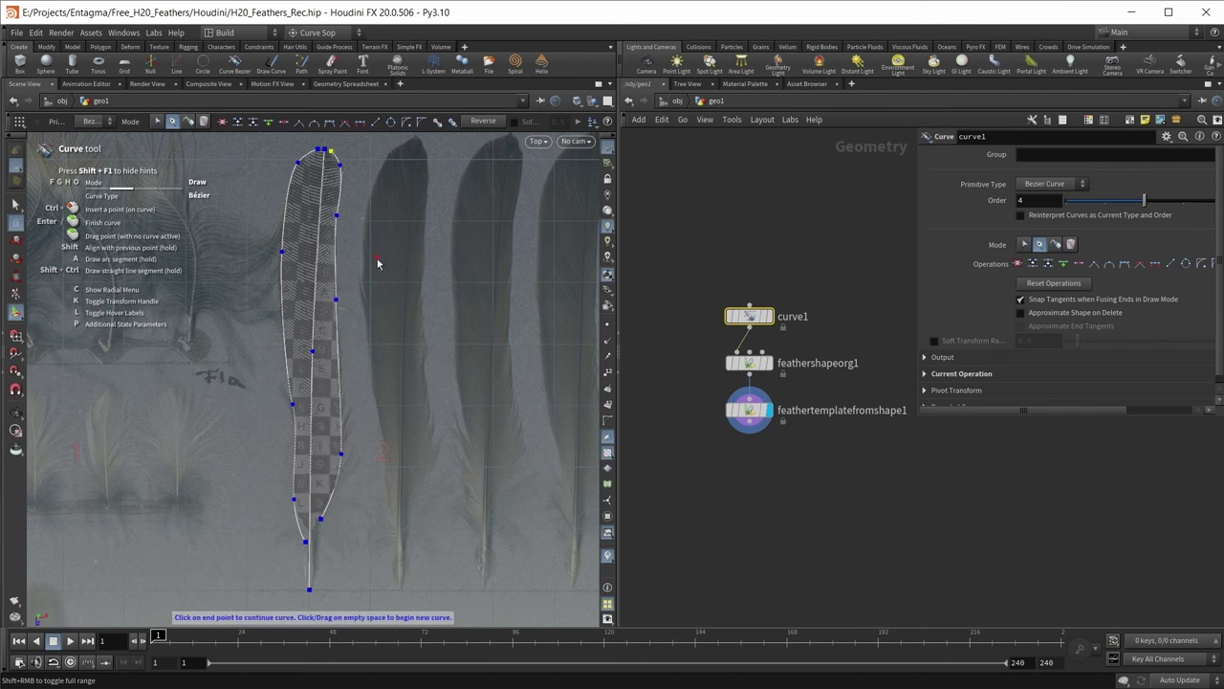
pyautogui.press('Escape')
# - Add a second Curve node beside curve1 and wire it into the second input of feathershapeorg1
pyautogui.moveTo(751, 317); pyautogui.dragTo(705, 273)
pyautogui.press('Tab')
pyautogui.write('curve')
pyautogui.press('Return')
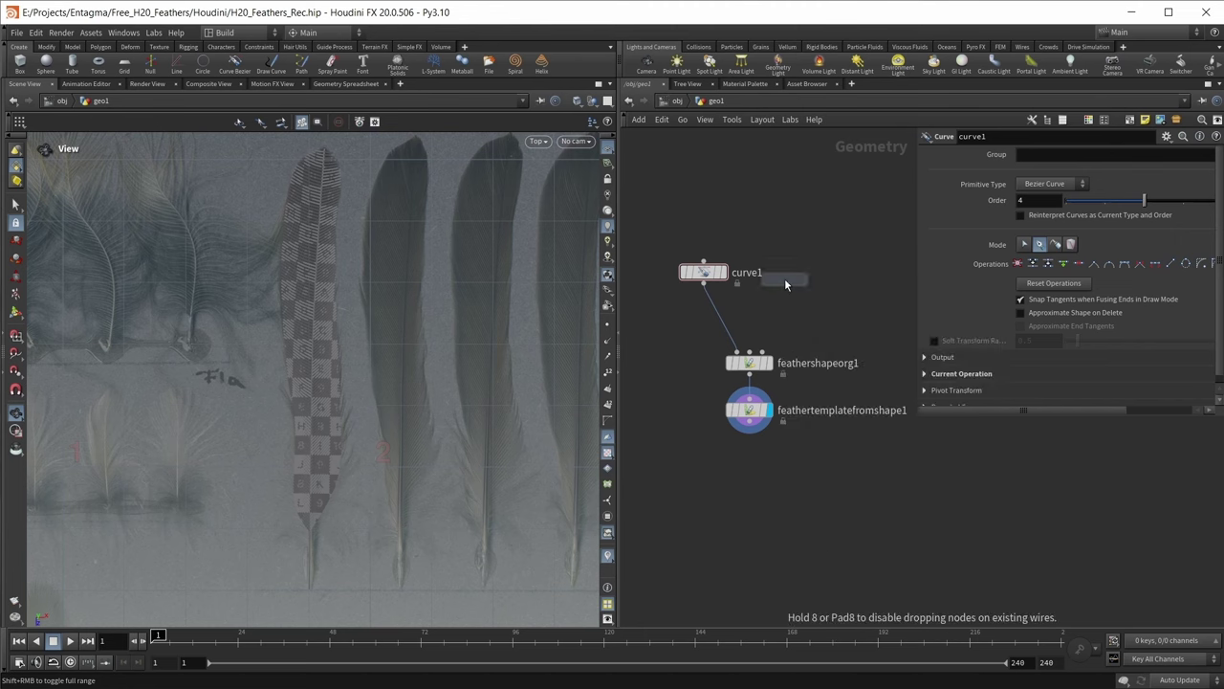
pyautogui.click(784, 278)
pyautogui.moveTo(784, 280); pyautogui.dragTo(756, 353)
# - Draw two Bezier barb-direction curves in curve2, one on each side, running from mid-shaft up to the feather's outline
pyautogui.scroll(8, 292, 351)
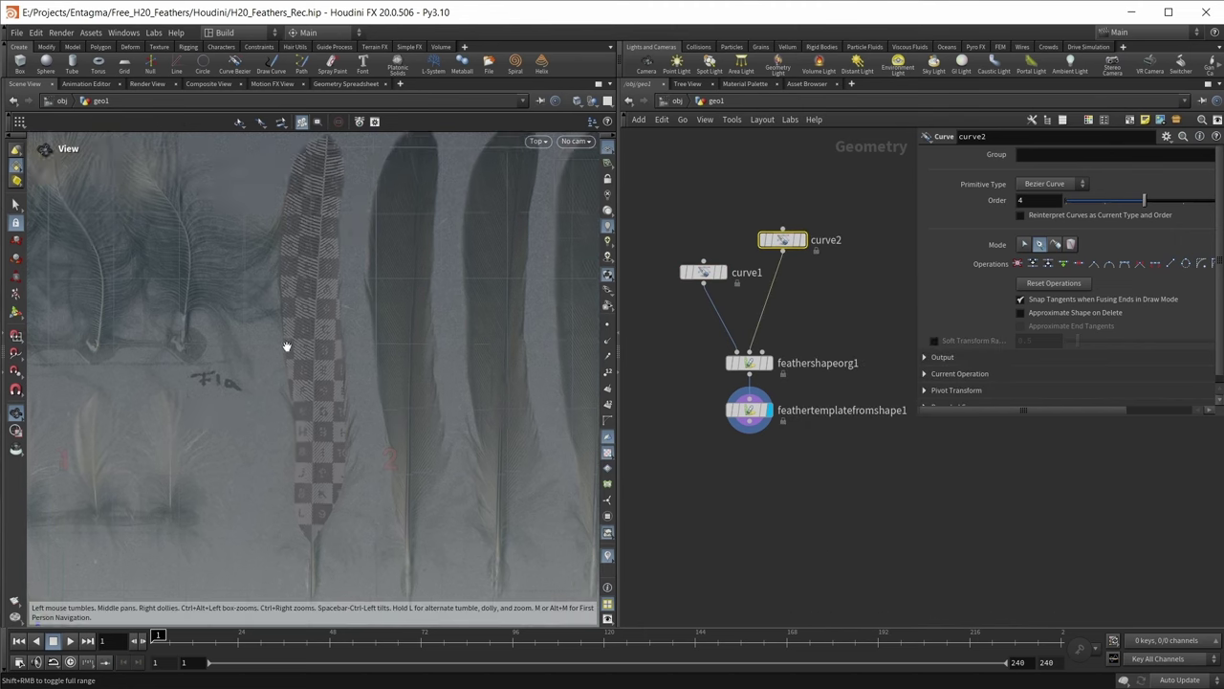
pyautogui.scroll(4, 292, 351)
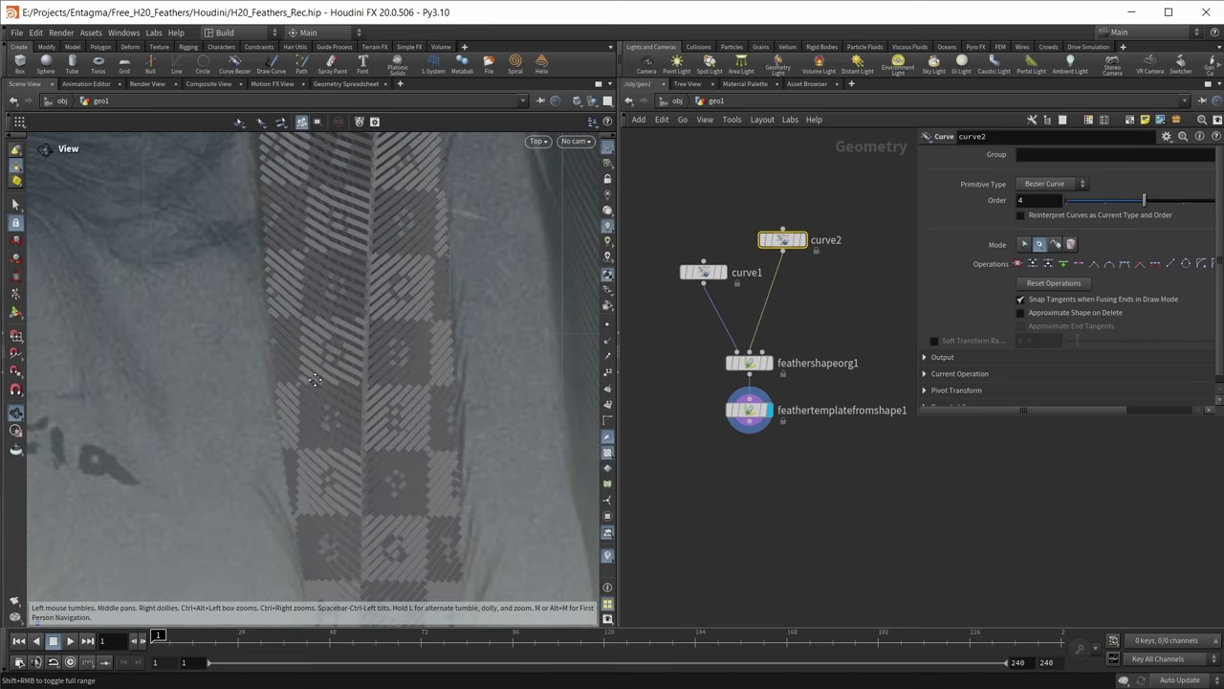
pyautogui.moveTo(292, 351); pyautogui.dragTo(337, 452, button='middle')
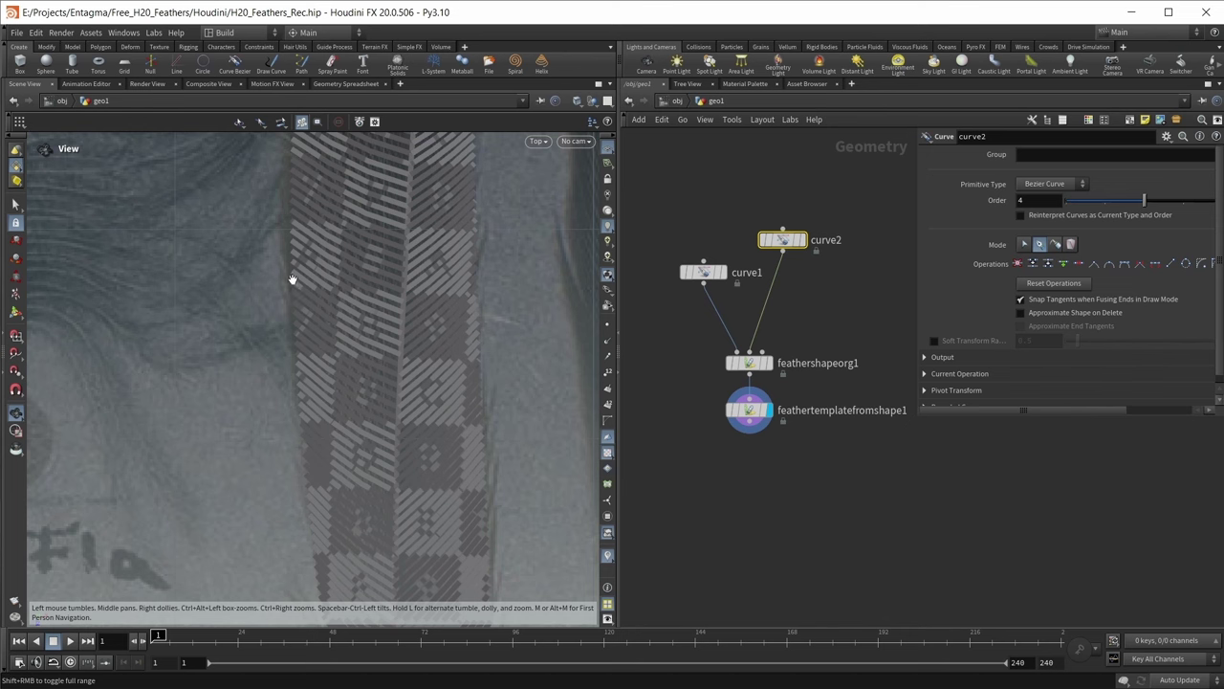
pyautogui.press('Return')
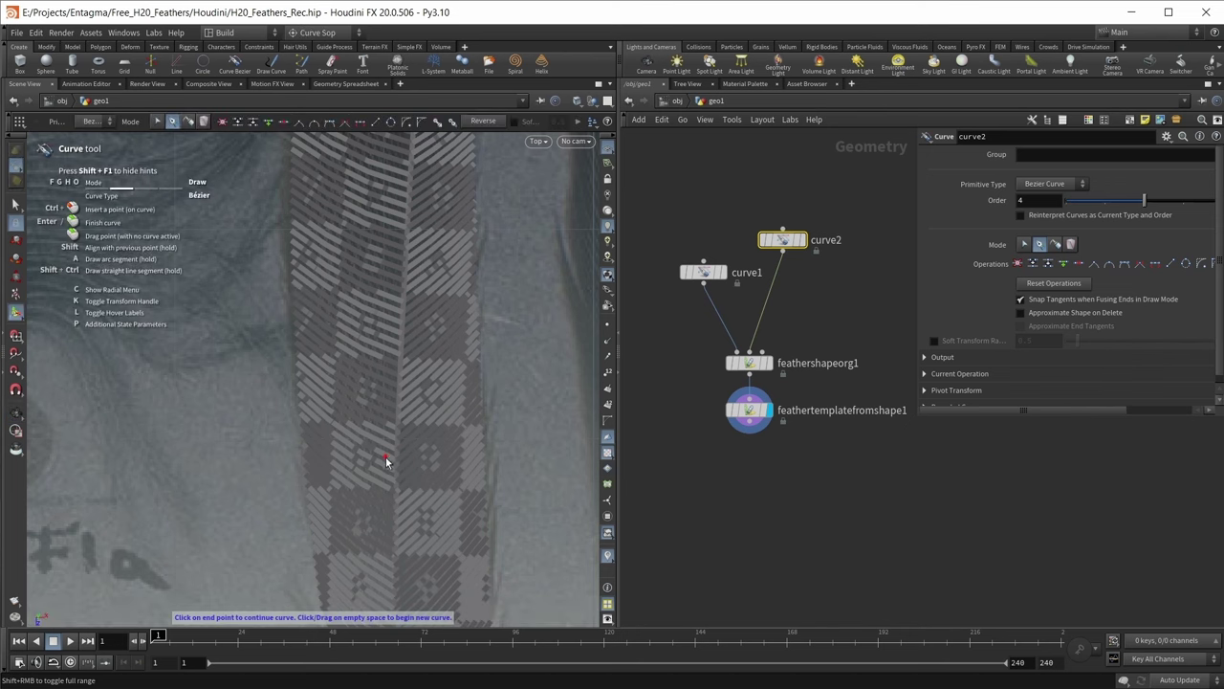
pyautogui.moveTo(386, 457); pyautogui.dragTo(343, 395)
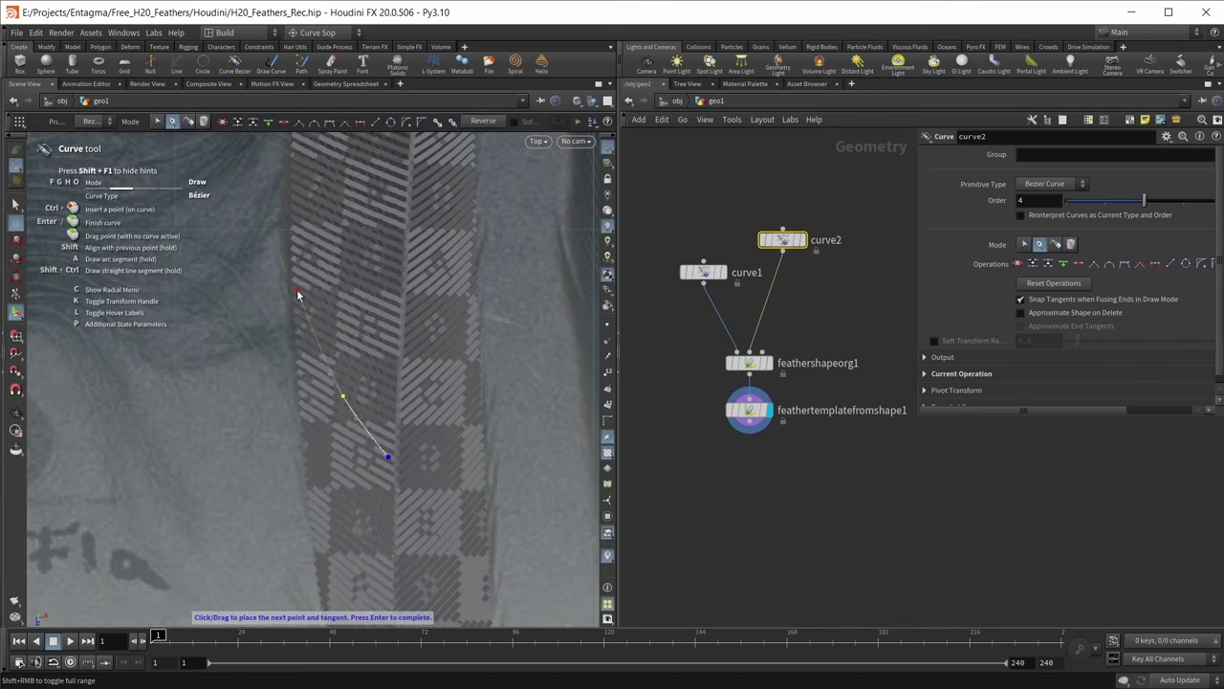
pyautogui.click(296, 289)
pyautogui.press('Return')
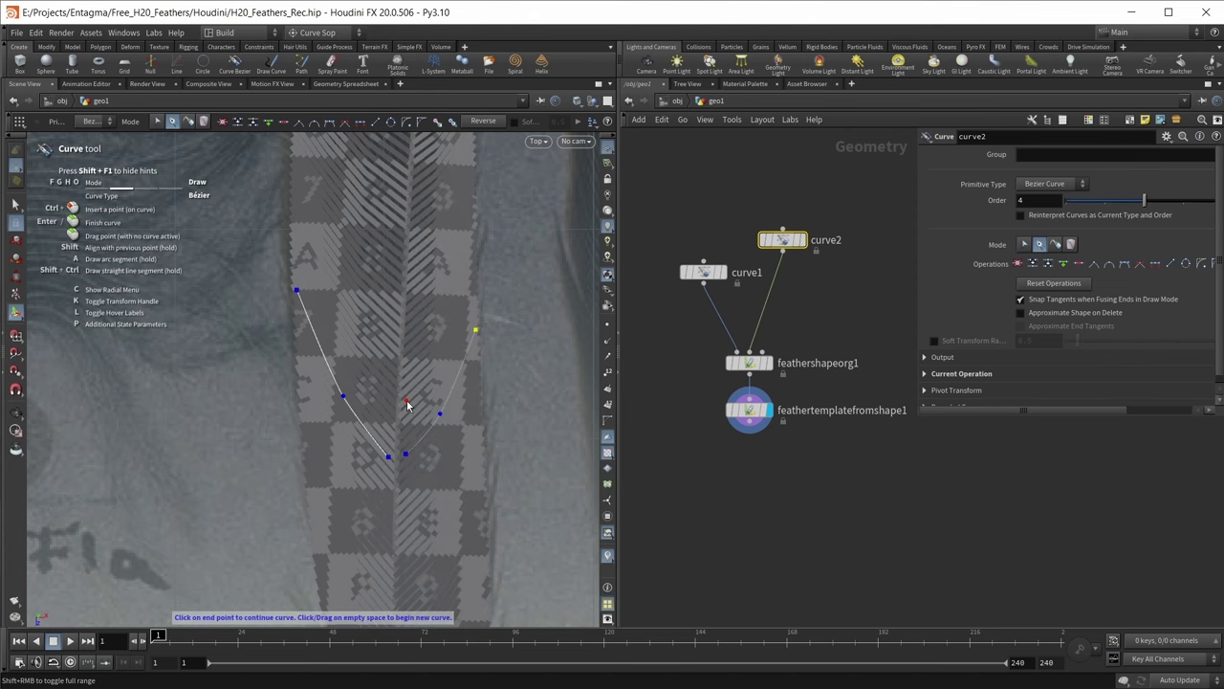
pyautogui.press('Escape')
pyautogui.press('h')
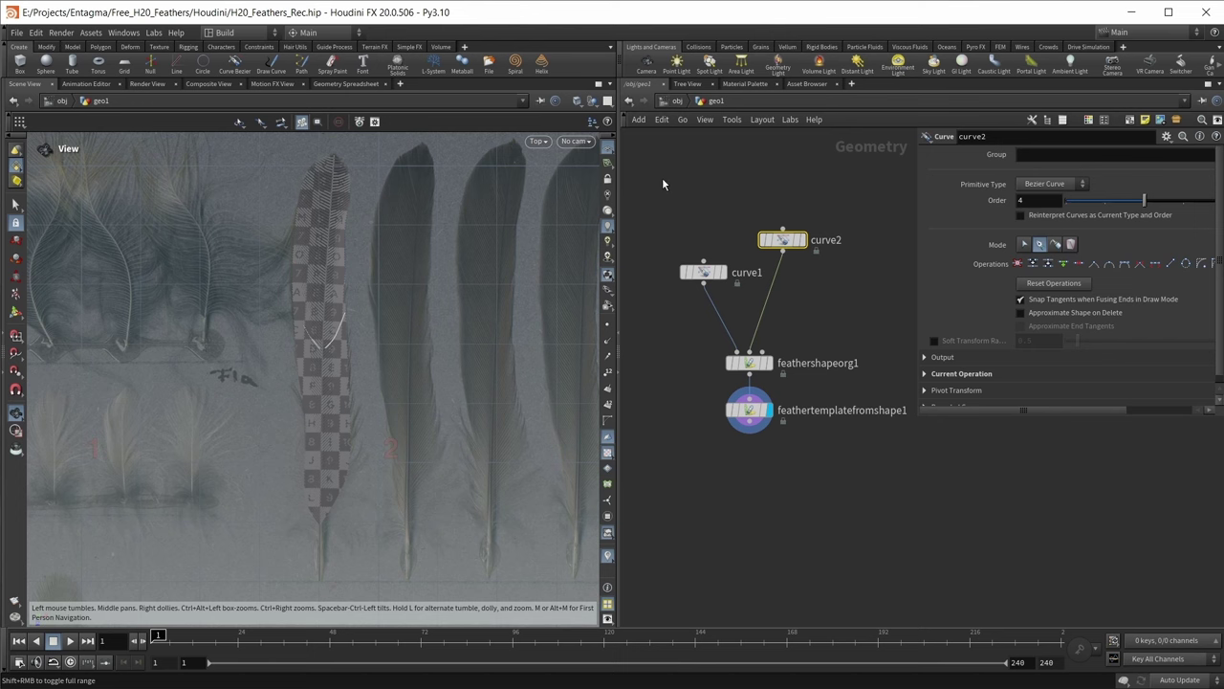
# - Set the Feather Template from Shape node's Barb Density to 500 and Shaft Density to 25
pyautogui.moveTo(661, 179); pyautogui.dragTo(845, 473)
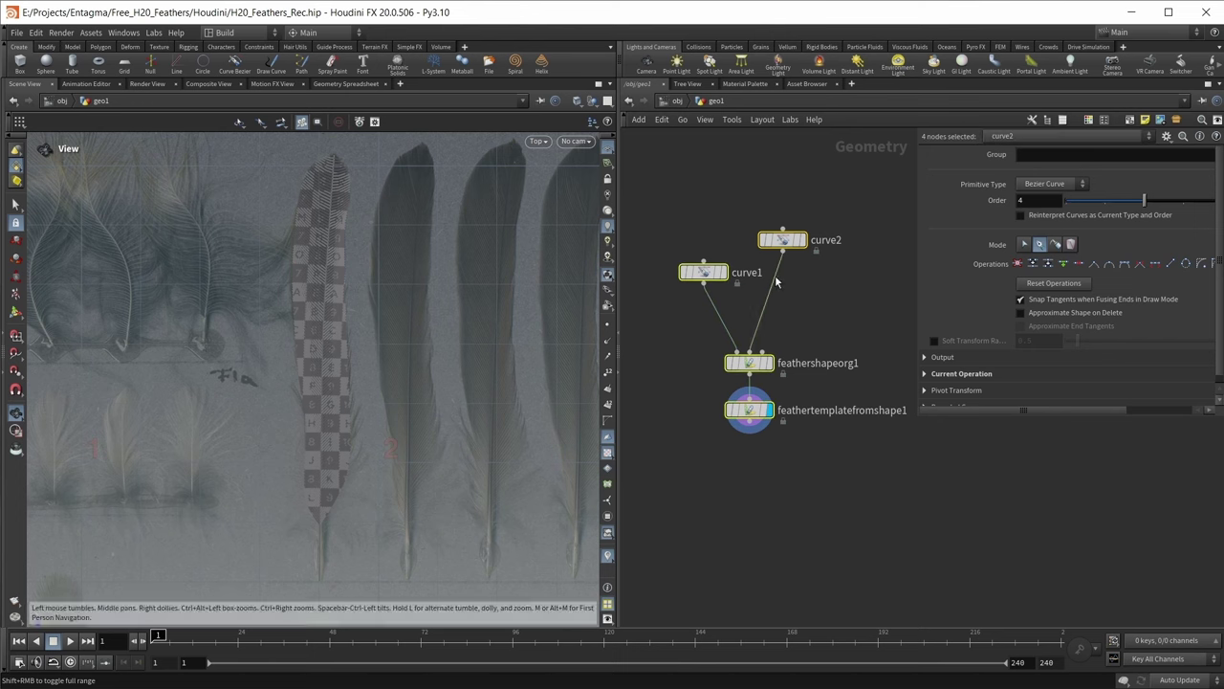
pyautogui.click(826, 452)
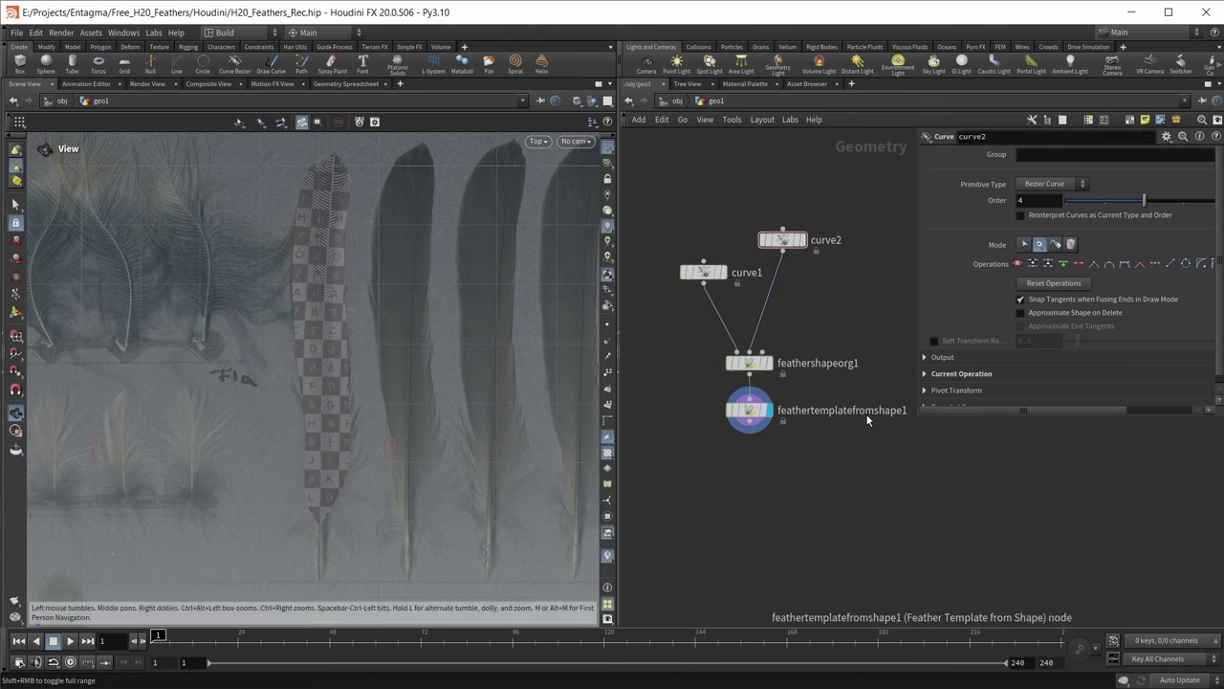
pyautogui.click(748, 410)
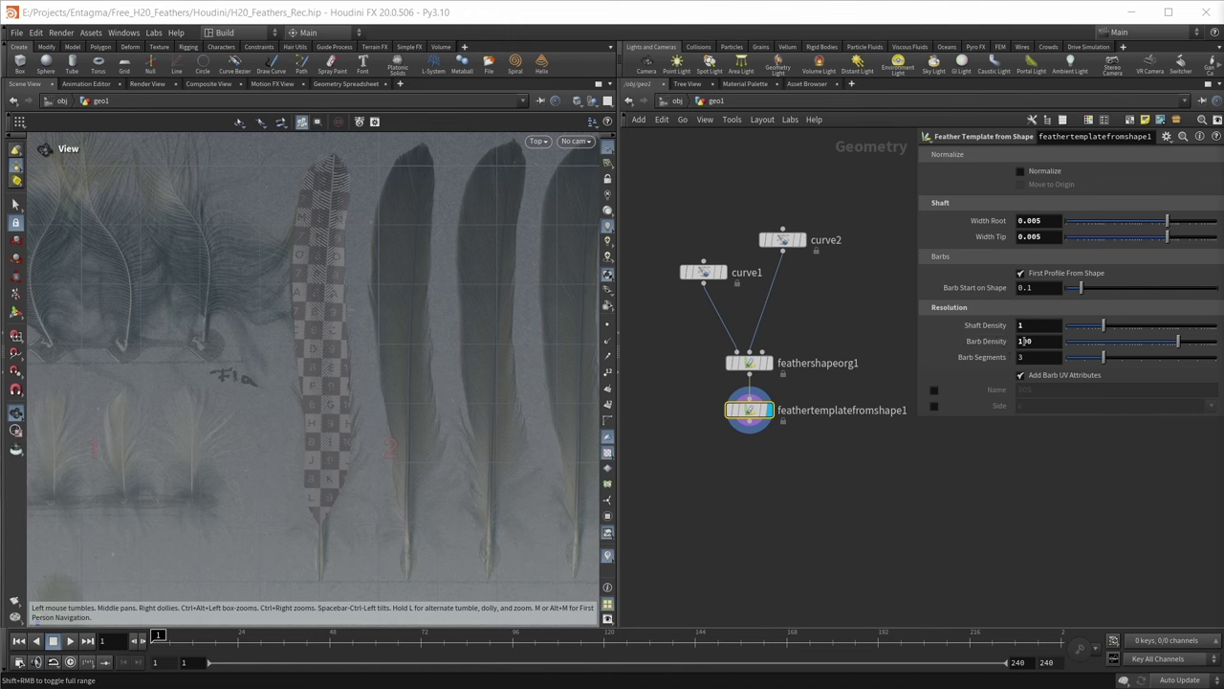
pyautogui.doubleClick(1023, 341)
pyautogui.write('500')
pyautogui.press('Return')
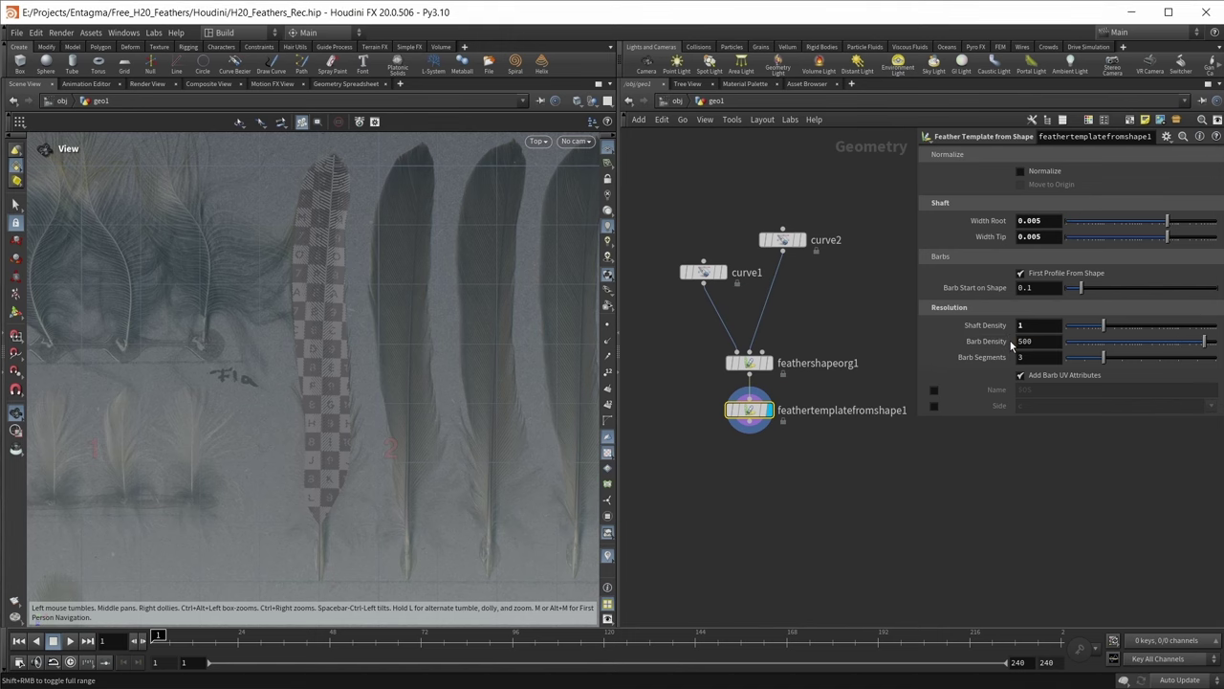
pyautogui.doubleClick(1022, 325)
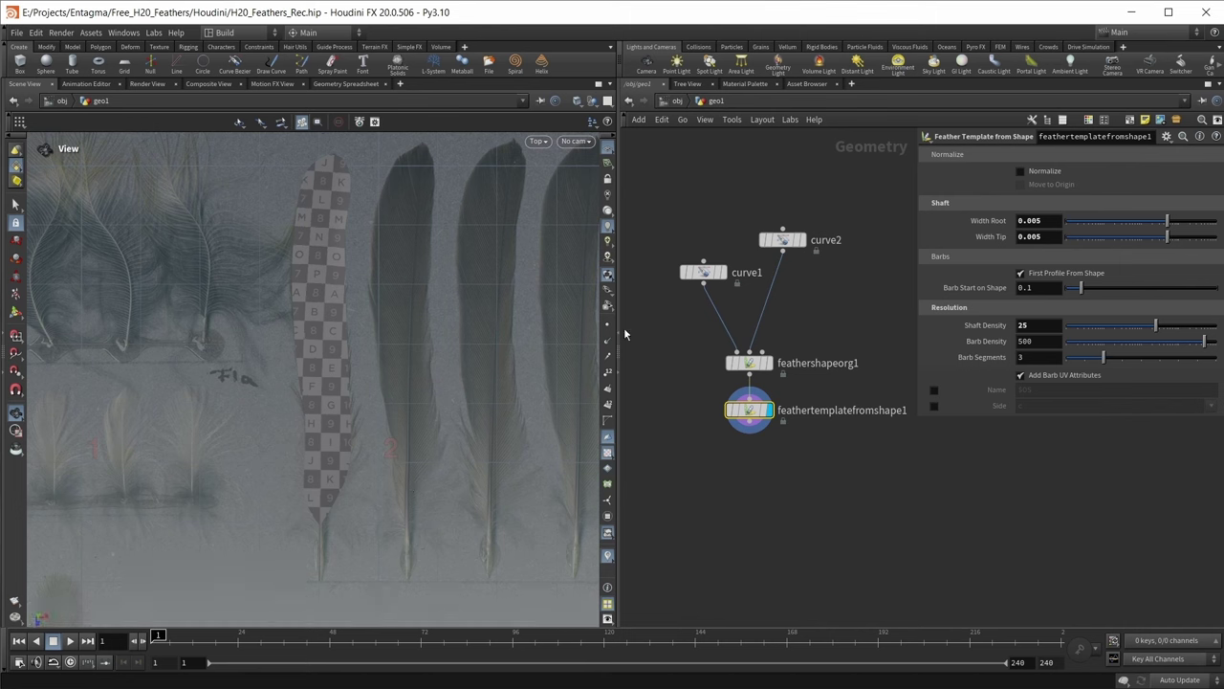
# - Set the shaft's Width Tip to 0.001 and Width Root to 0.003
pyautogui.click(1036, 239)
pyautogui.write('1')
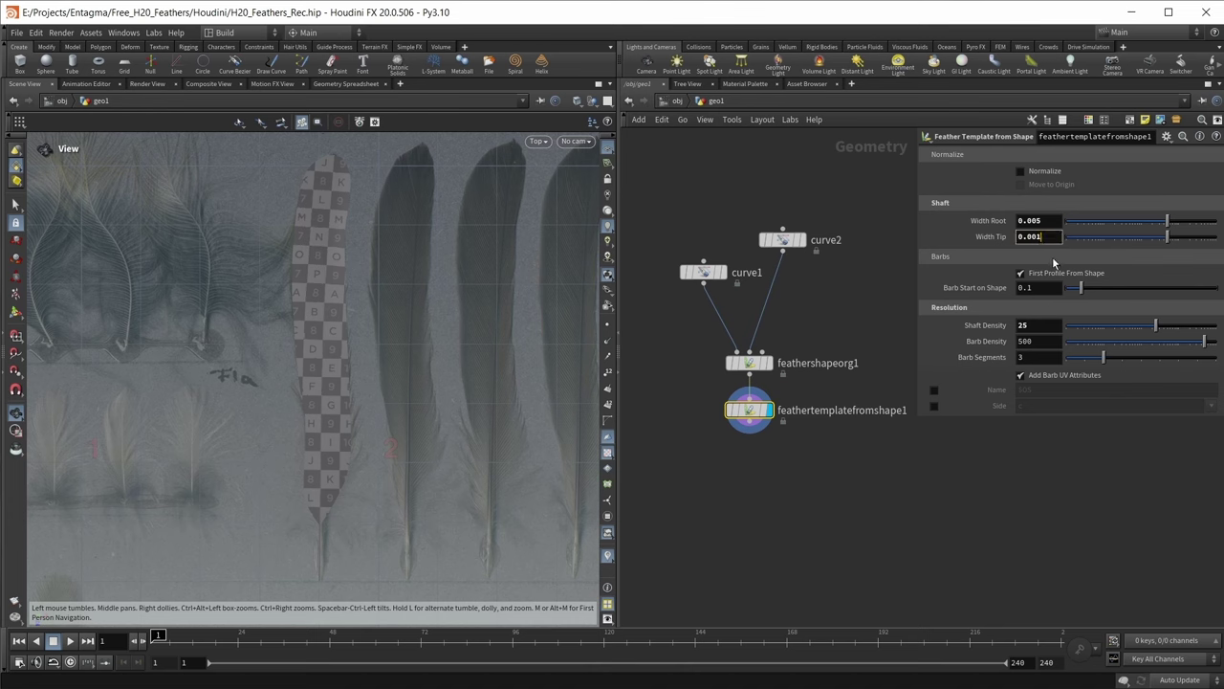
pyautogui.press('Return')
pyautogui.click(1051, 223)
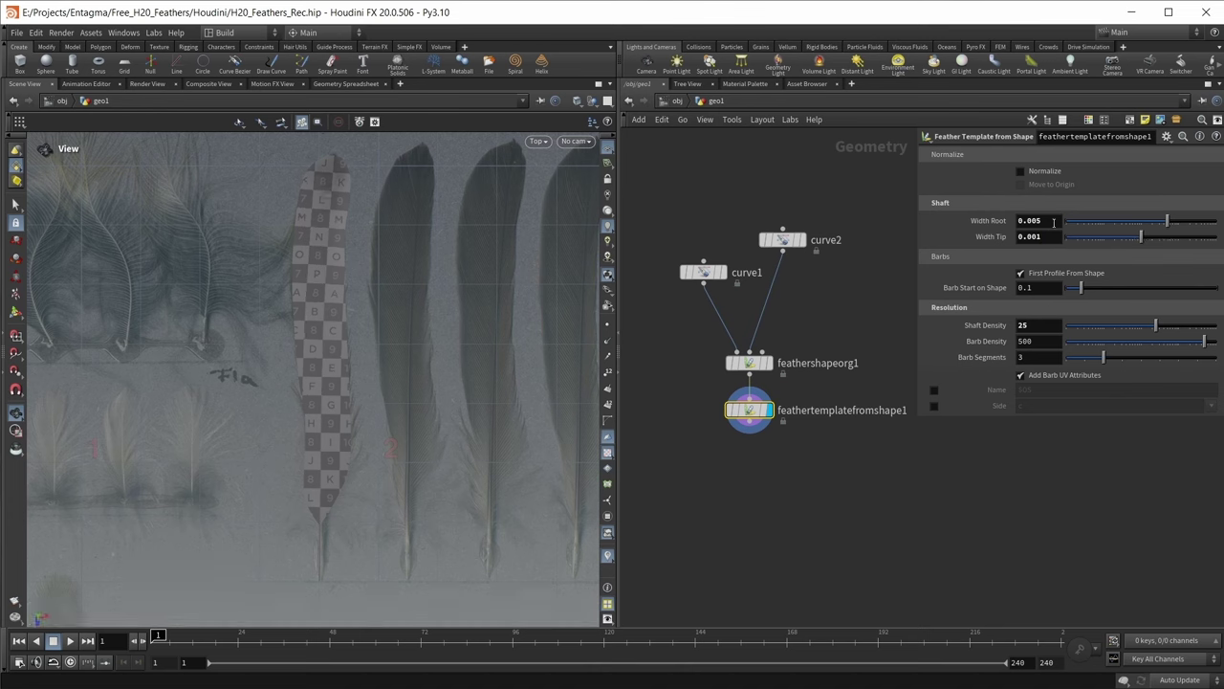
pyautogui.press('BackSpace')
pyautogui.press('BackSpace')
pyautogui.write('6')
pyautogui.press('BackSpace')
pyautogui.write('03')
pyautogui.press('Return')
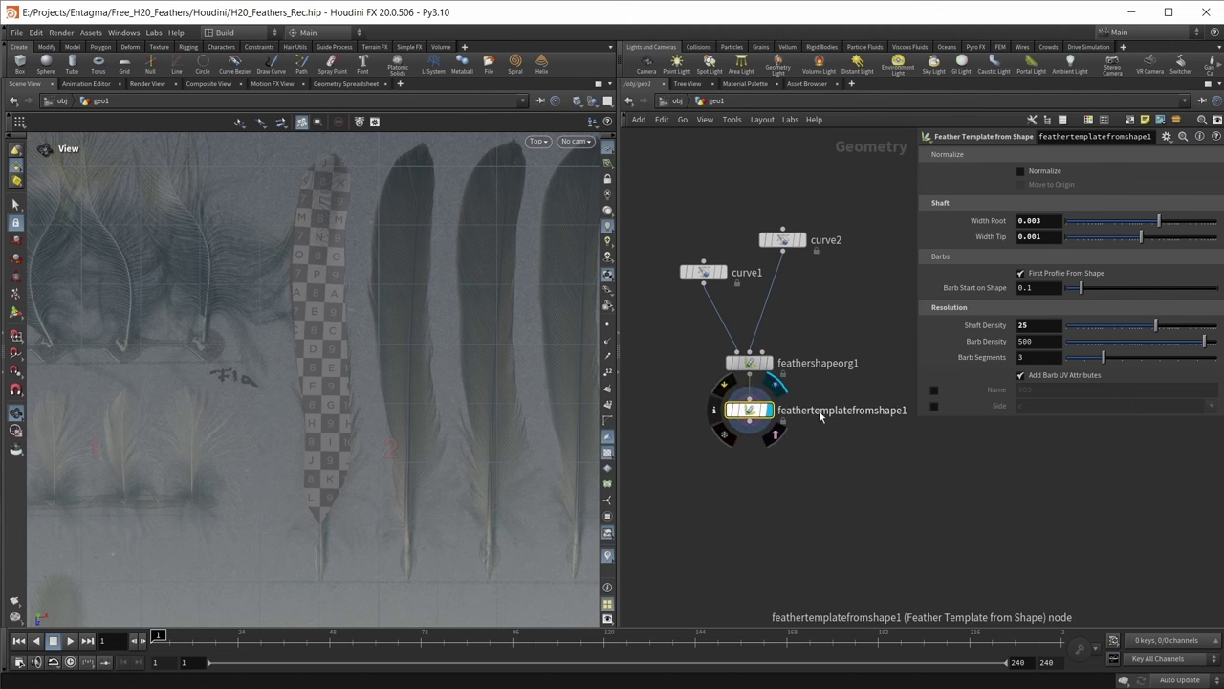
# - Enable the Name attribute with $OS and rename the Feather Template from Shape node to long_fluffy_base
pyautogui.click(935, 390)
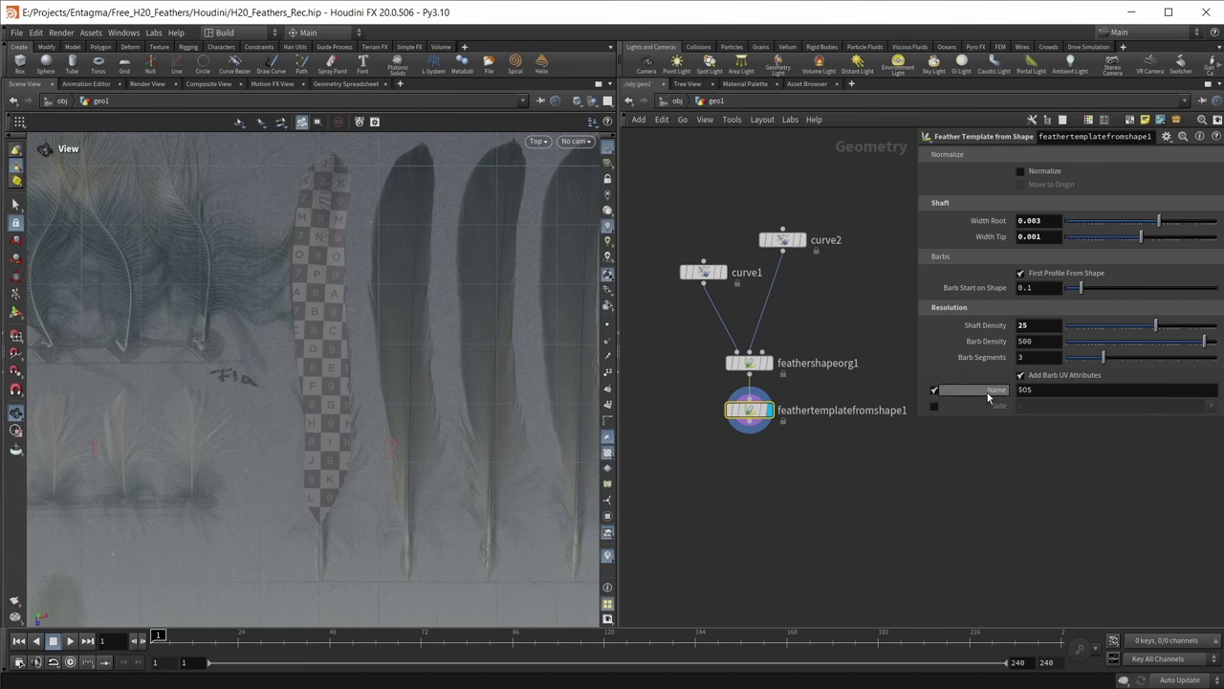
pyautogui.click(1021, 390)
pyautogui.doubleClick(831, 412)
pyautogui.write('l')
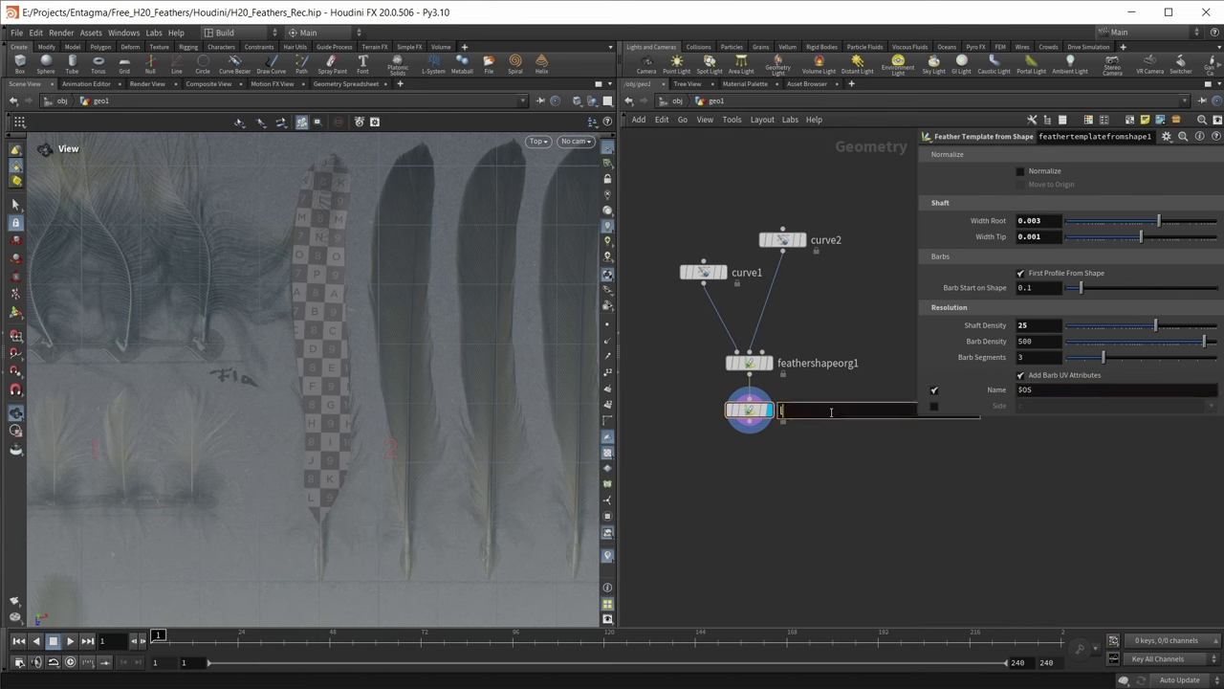
pyautogui.write('ong_fluffy_base')
pyautogui.press('Return')
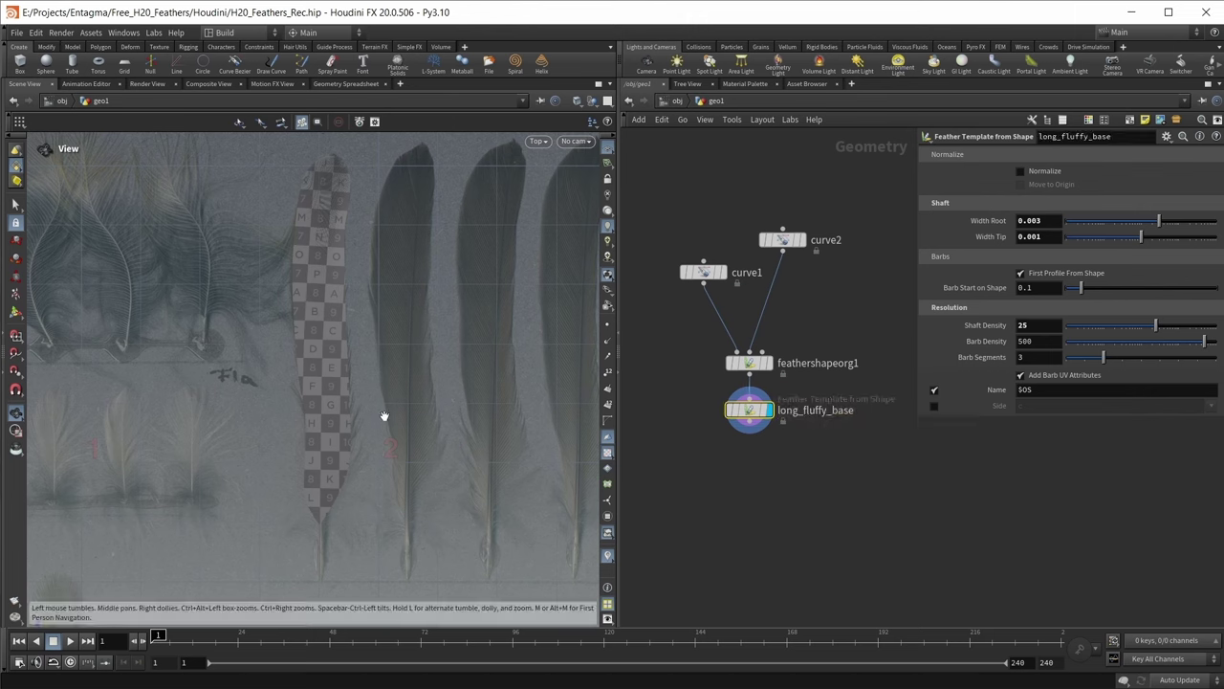
# - Examine the feather template in the perspective view with its points displayed, and look at the long_fluffy_base node info
pyautogui.hotkey('space', '1')
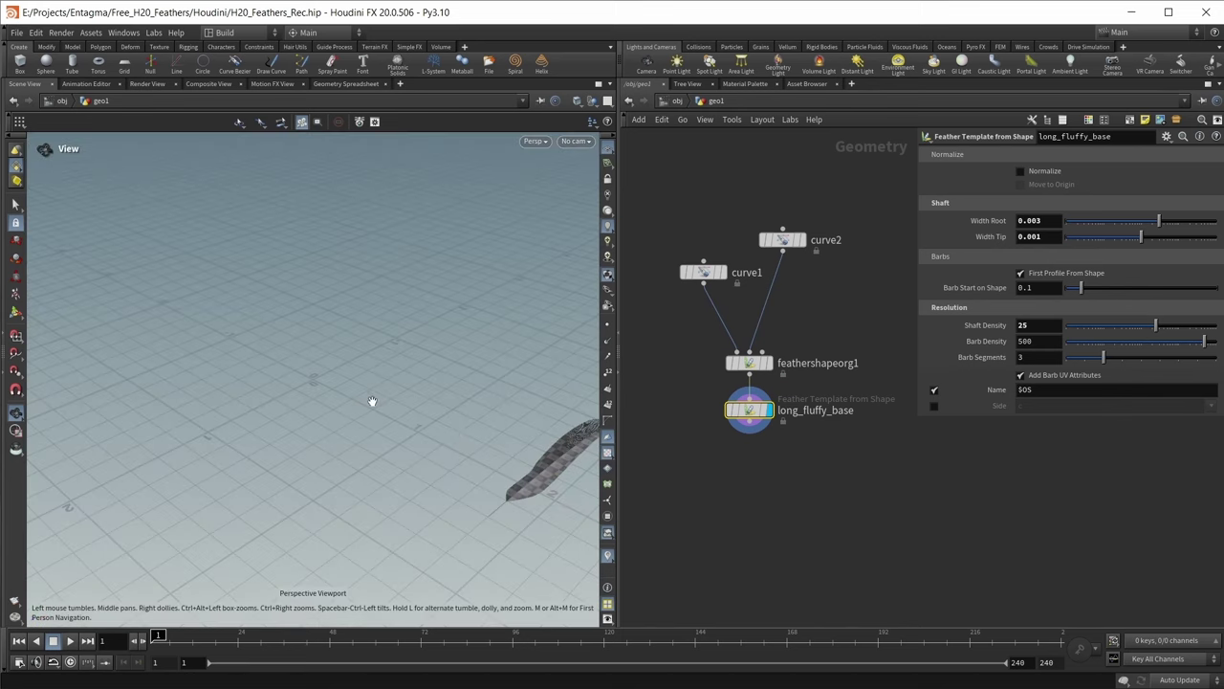
pyautogui.moveTo(541, 437); pyautogui.dragTo(389, 370)
pyautogui.scroll(6, 389, 402)
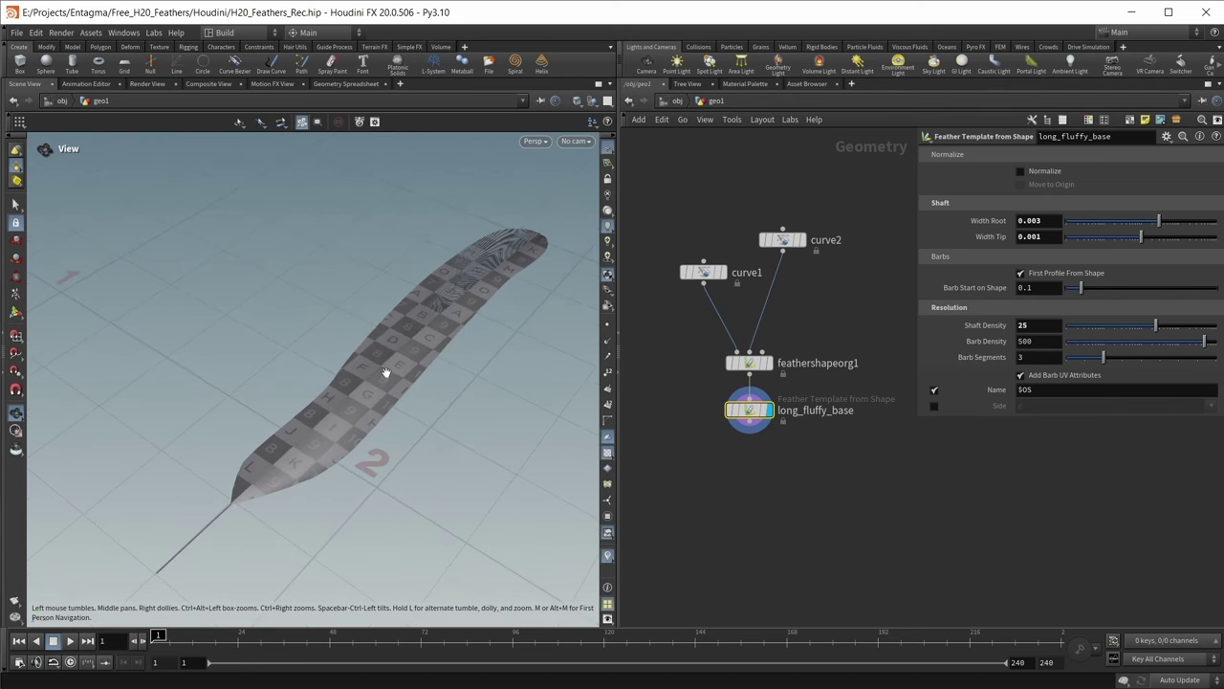
pyautogui.click(606, 325)
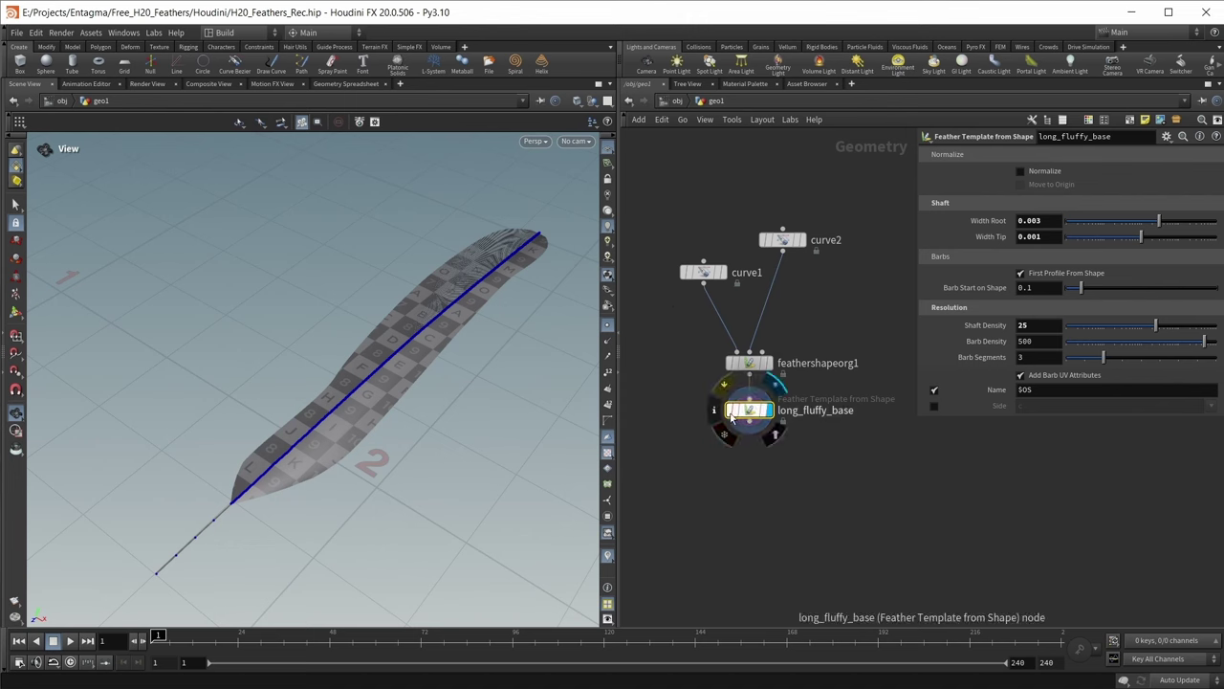
pyautogui.click(714, 411)
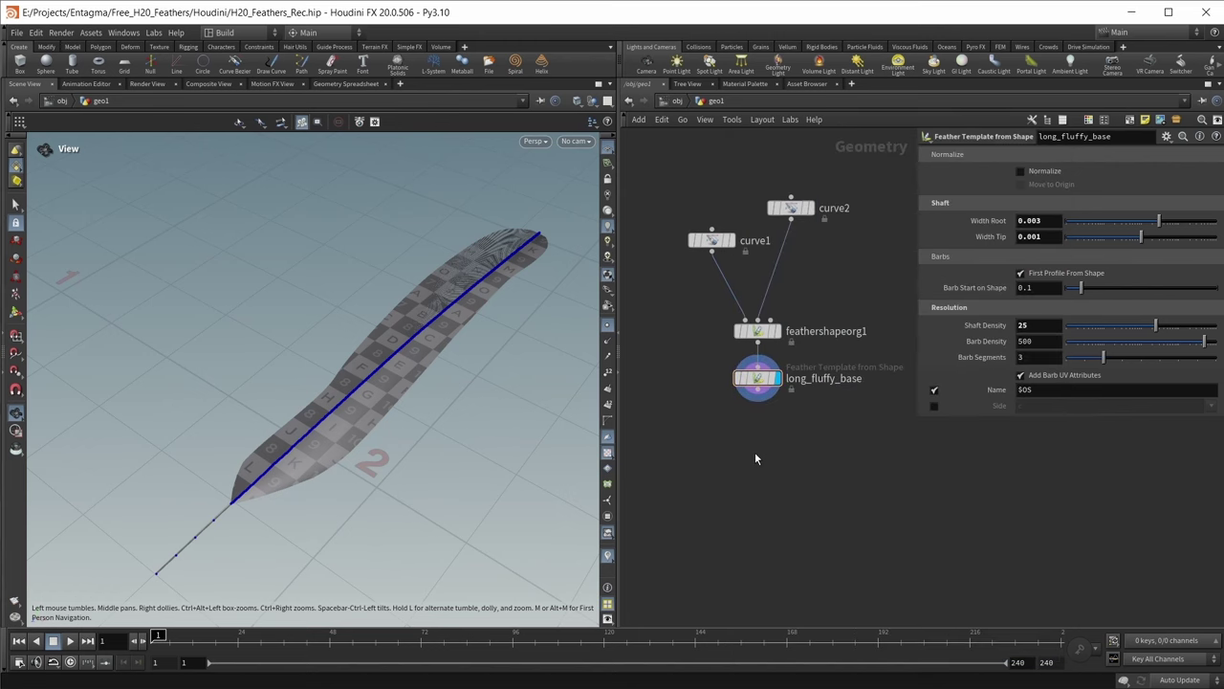
# - Add a Feather Visualize node after long_fluffy_base and display its output
pyautogui.press('Tab')
pyautogui.write('feather vis')
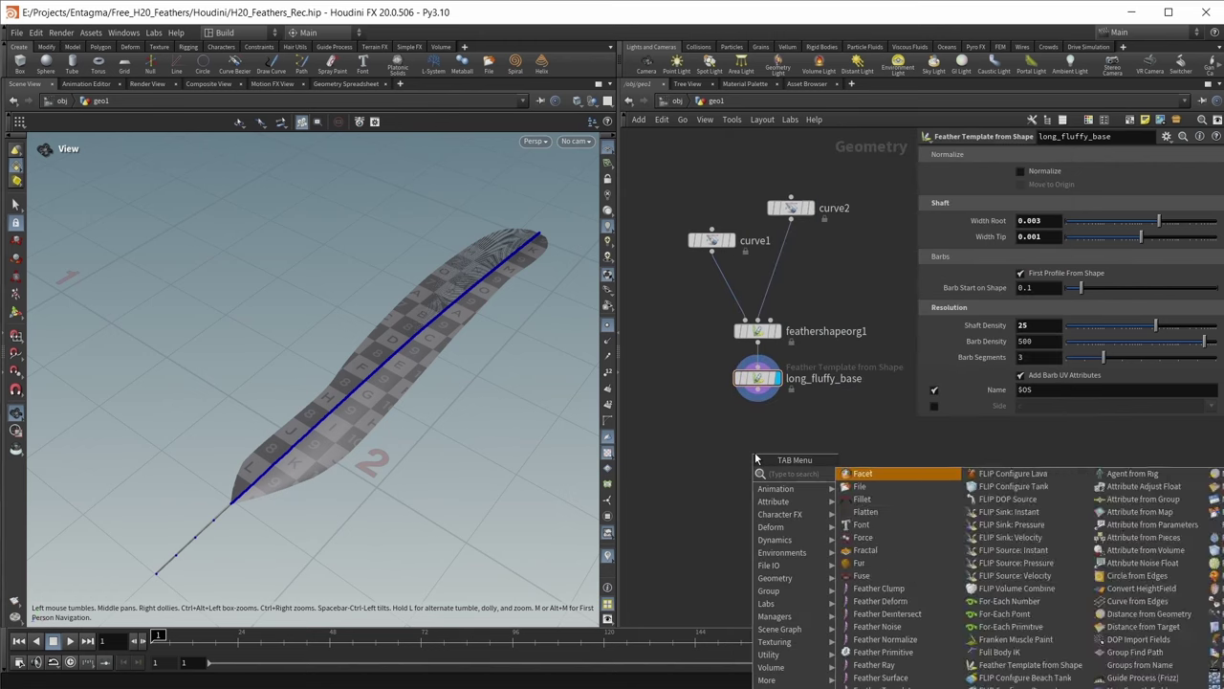
pyautogui.press('Return')
pyautogui.click(760, 433)
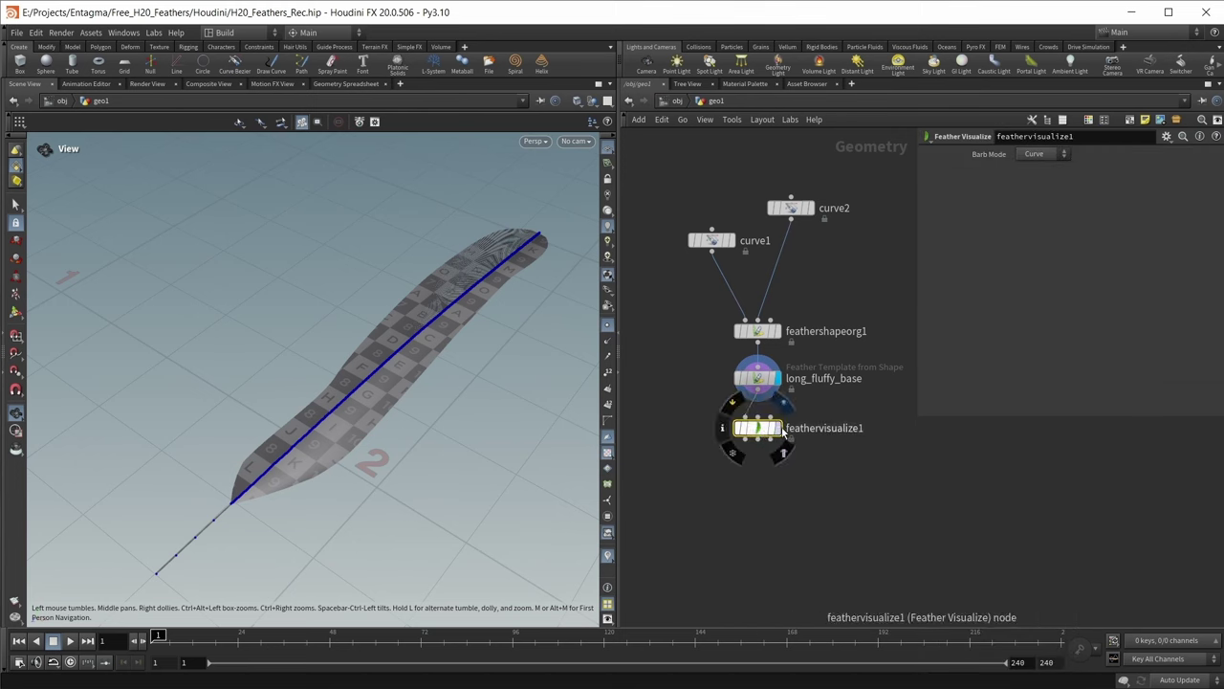
pyautogui.scroll(2, 758, 474)
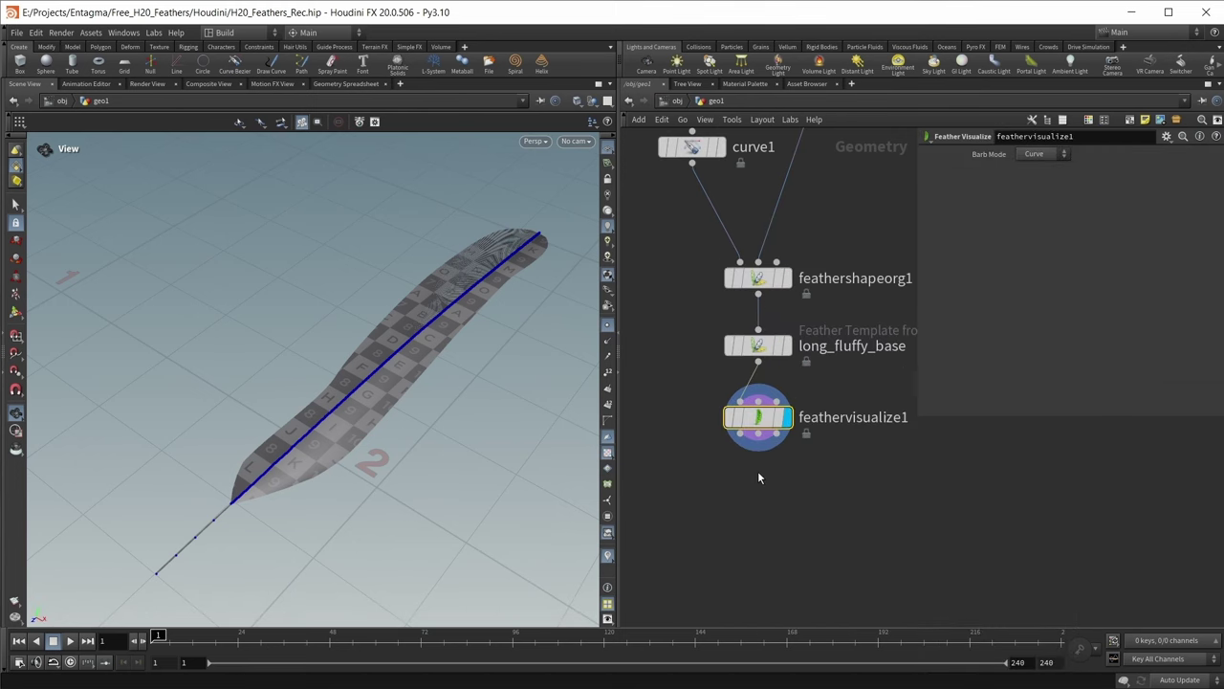
pyautogui.moveTo(781, 411)
pyautogui.moveTo(725, 427)
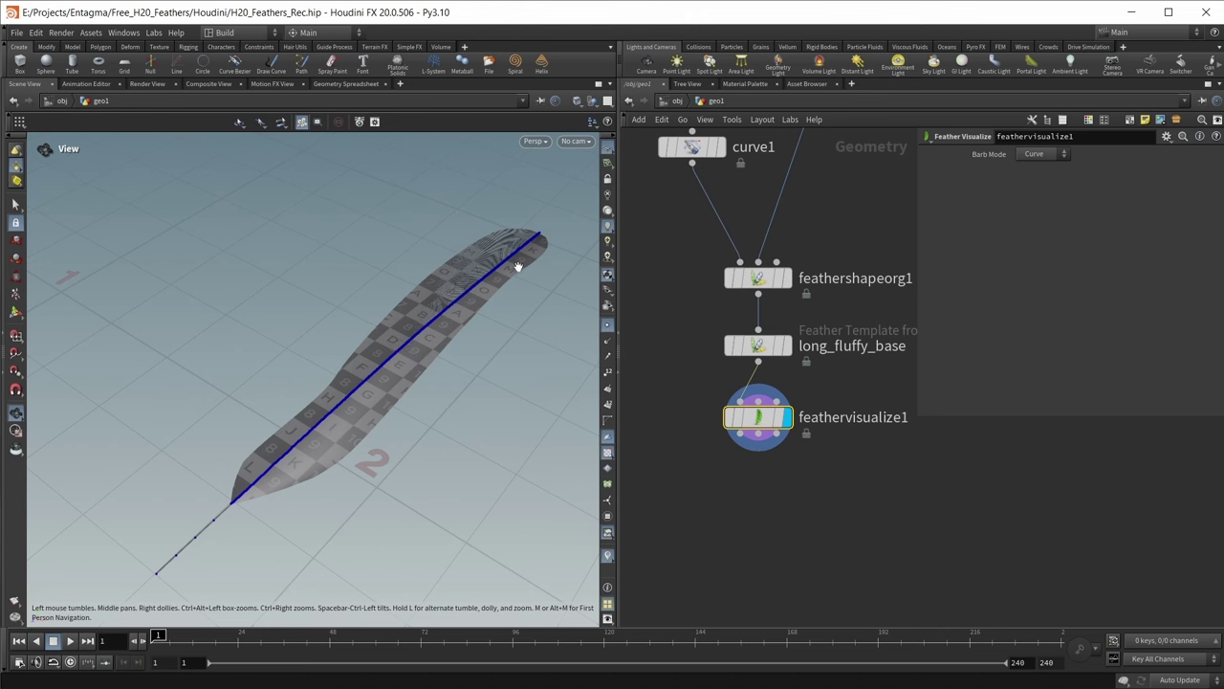
# - Preview the Hide and Surface settings of the Feather Visualize node's Barb Mode, and return it to Curve
pyautogui.click(1038, 153)
pyautogui.click(1033, 173)
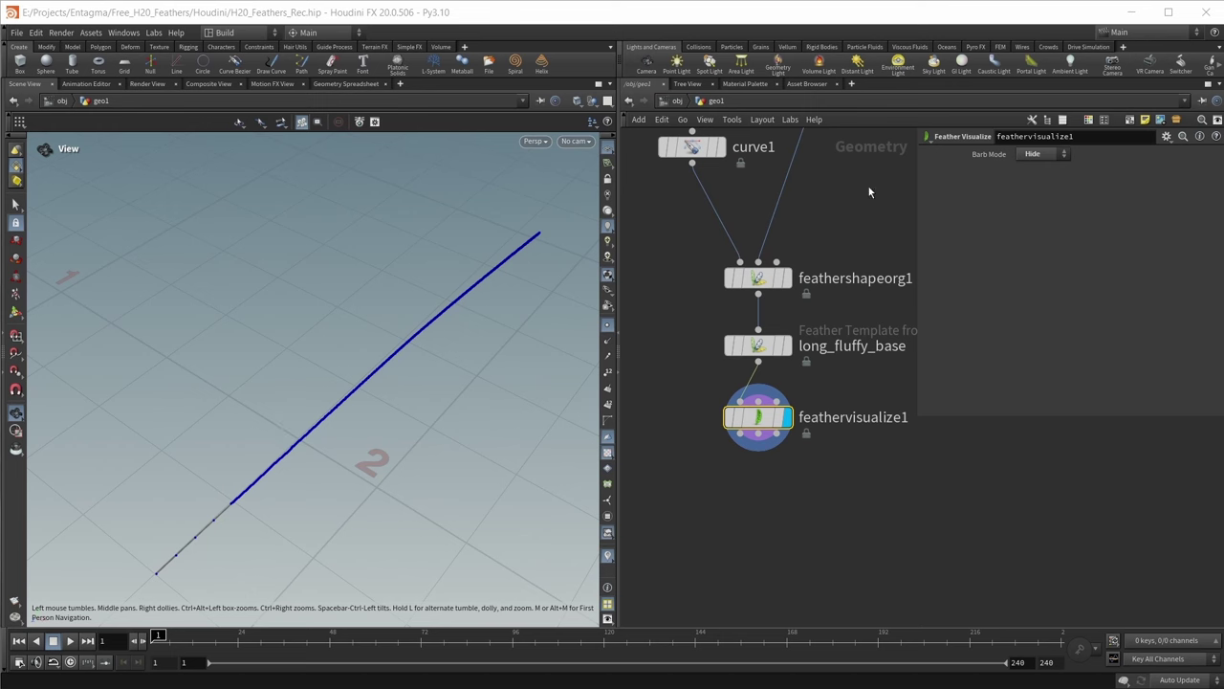
pyautogui.click(1038, 154)
pyautogui.click(1034, 192)
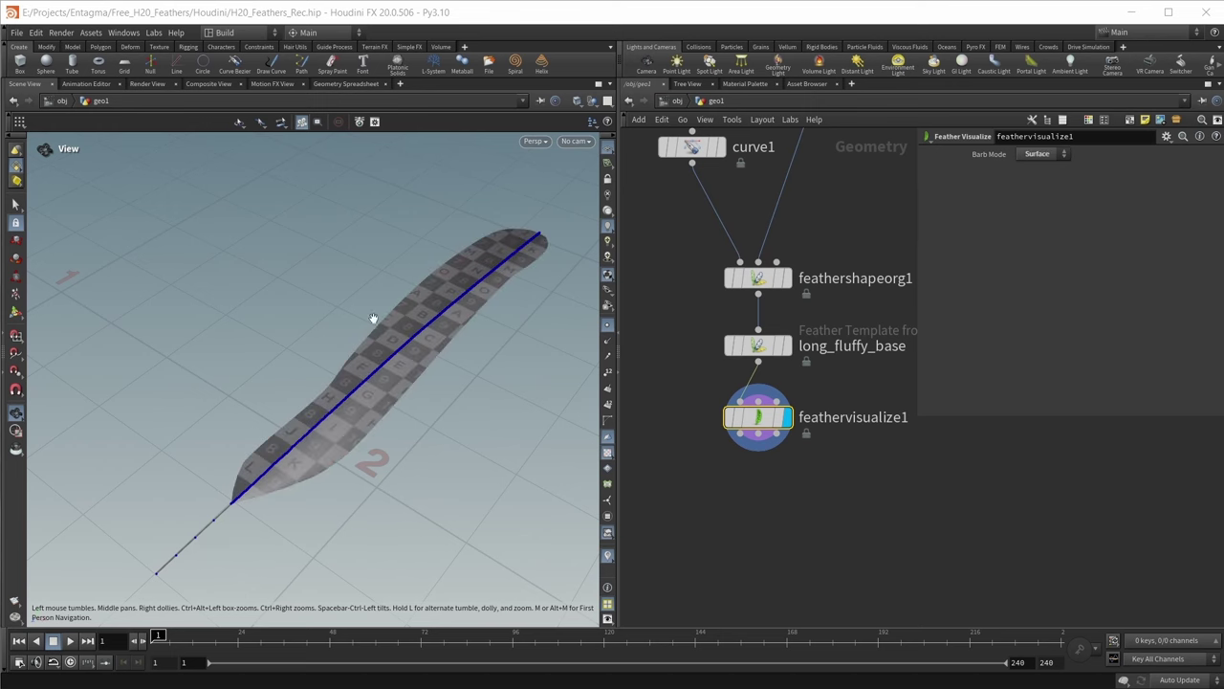
pyautogui.click(1038, 154)
pyautogui.click(1033, 154)
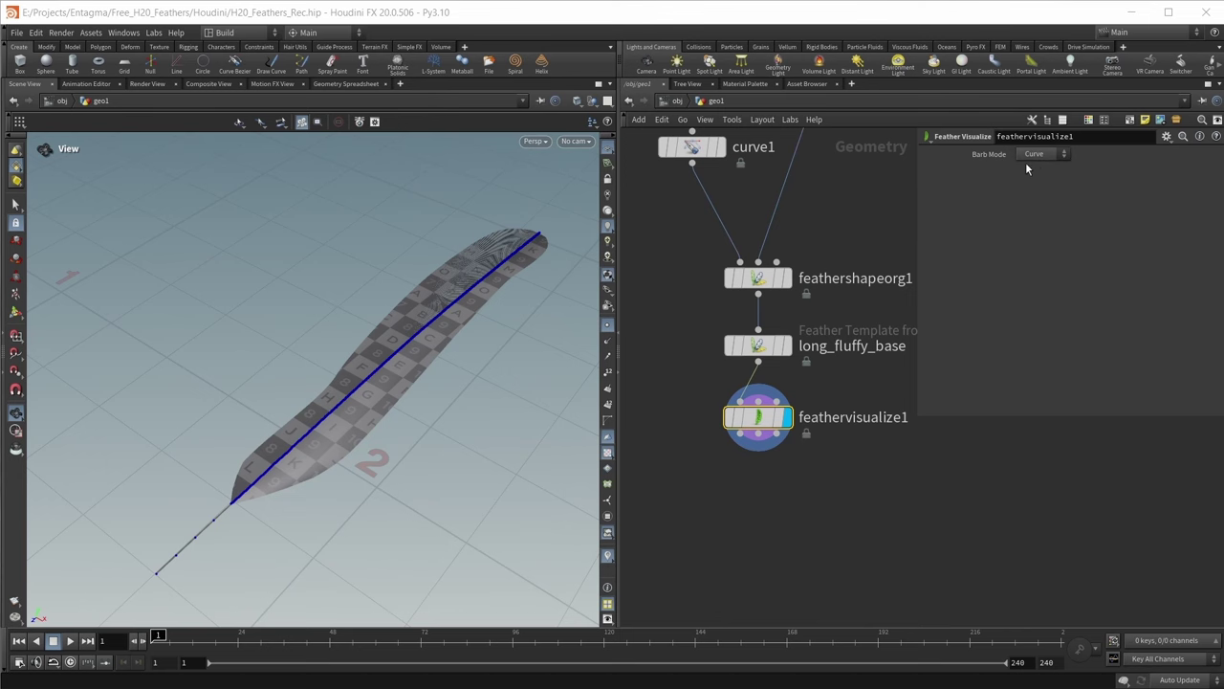
# - Turn off the point display in the viewport and save the scene file
pyautogui.click(607, 324)
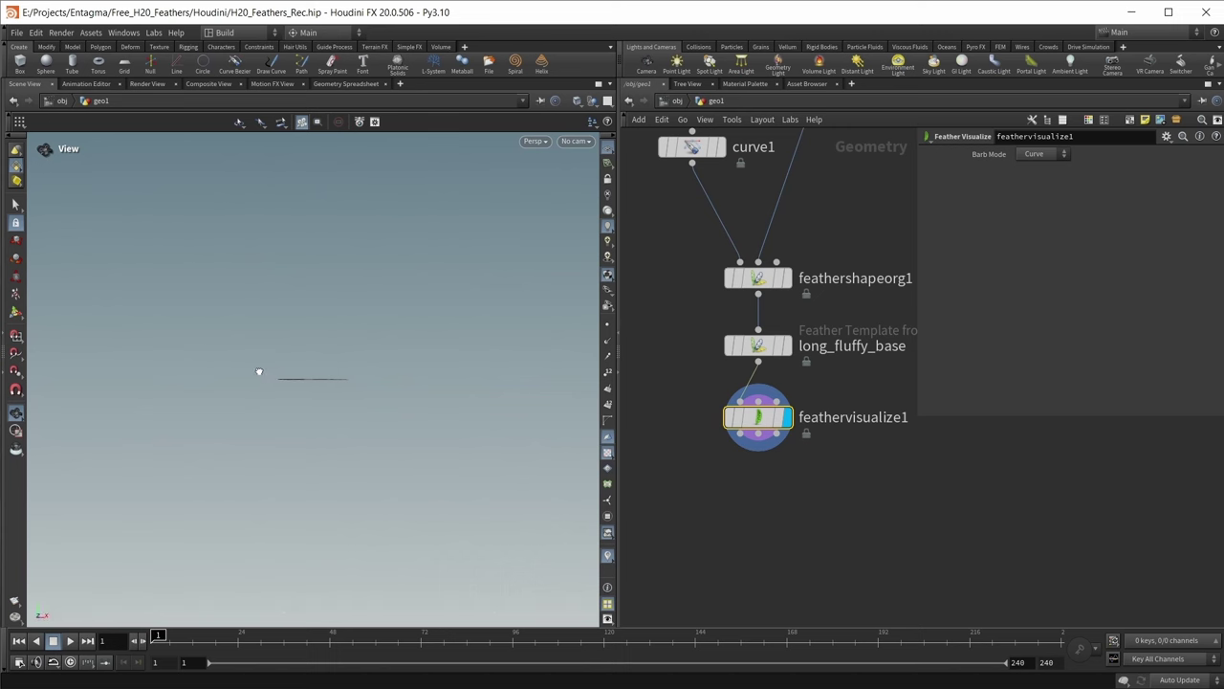
pyautogui.moveTo(259, 372); pyautogui.dragTo(282, 411)
pyautogui.moveTo(768, 517); pyautogui.dragTo(757, 494, button='middle')
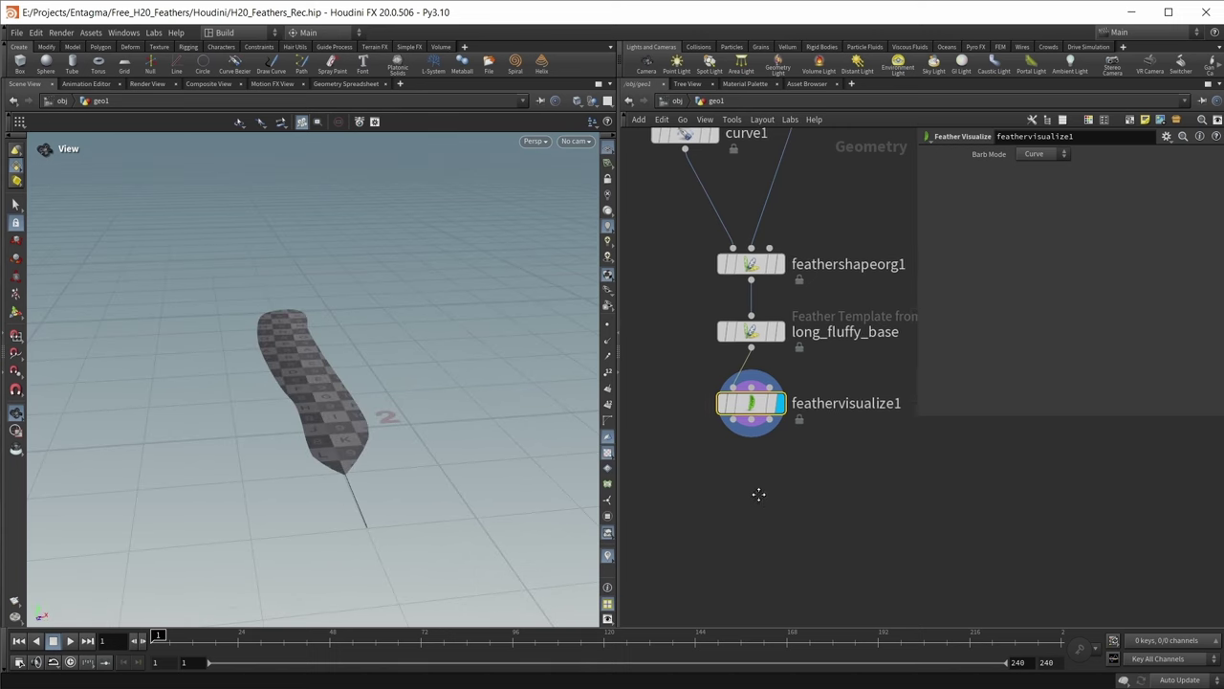
pyautogui.hotkey('ctrl', 's')
# - Add a Feather Noise node connected to all three outputs of feathervisualize1, display its output and save the scene
pyautogui.press('Tab')
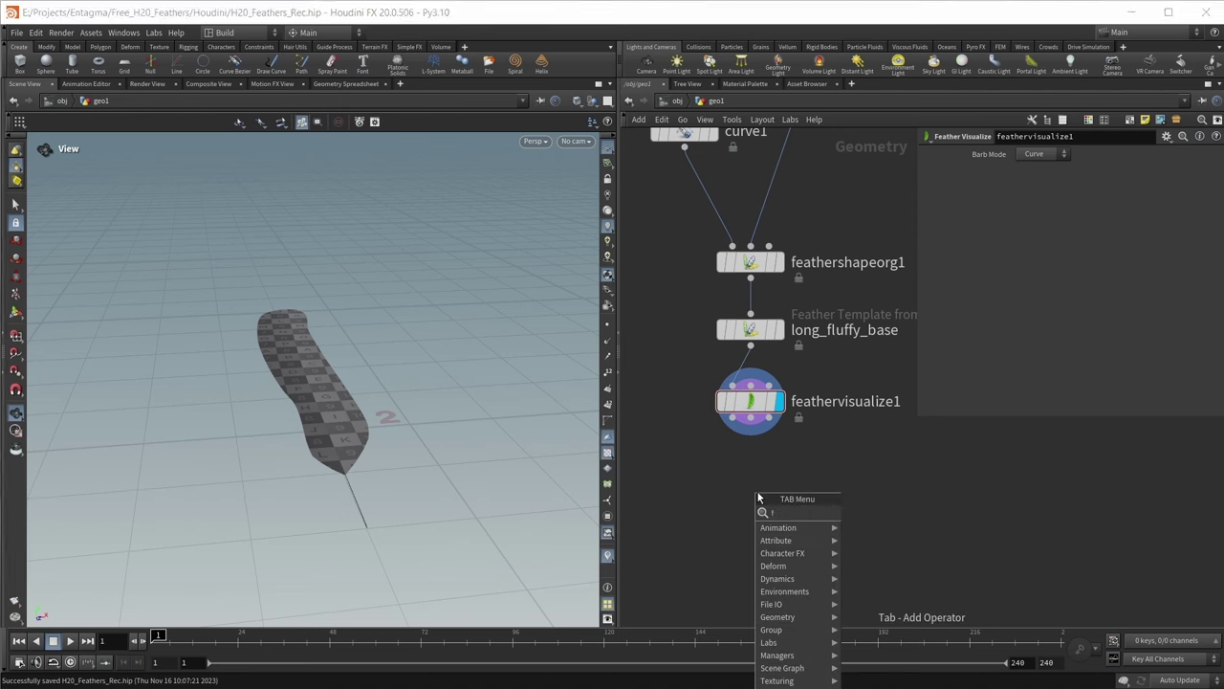
pyautogui.write('feather noi')
pyautogui.press('Return')
pyautogui.click(757, 497)
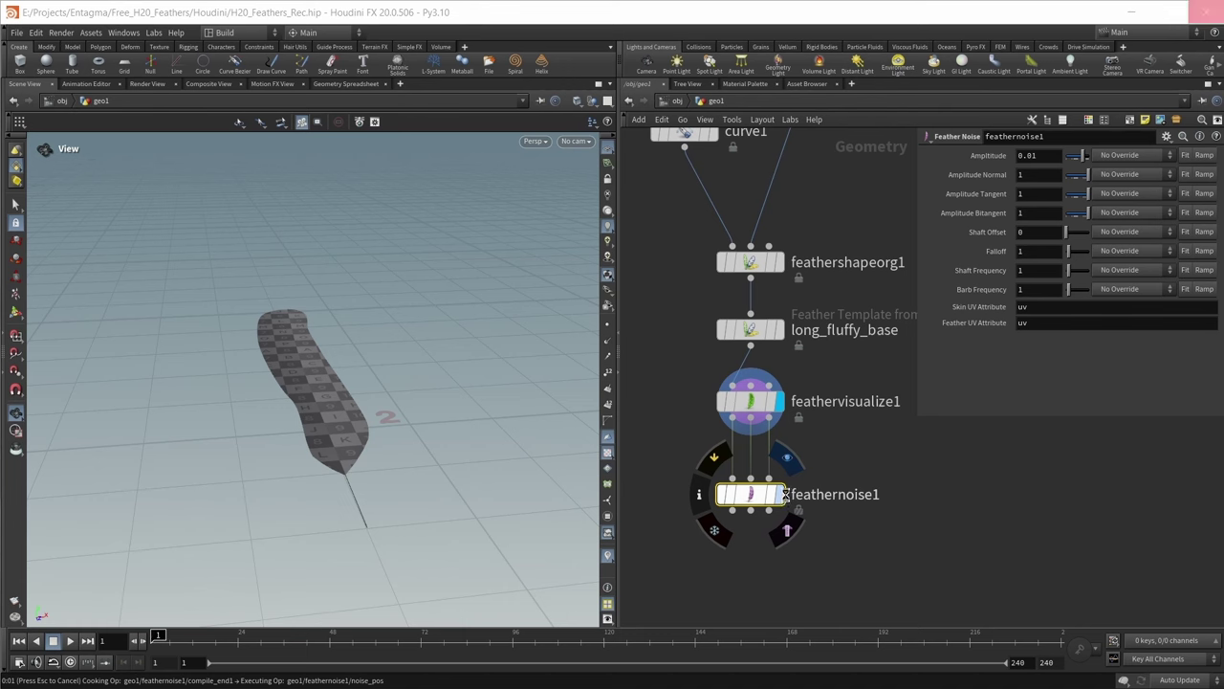
pyautogui.click(780, 493)
pyautogui.hotkey('ctrl', 's')
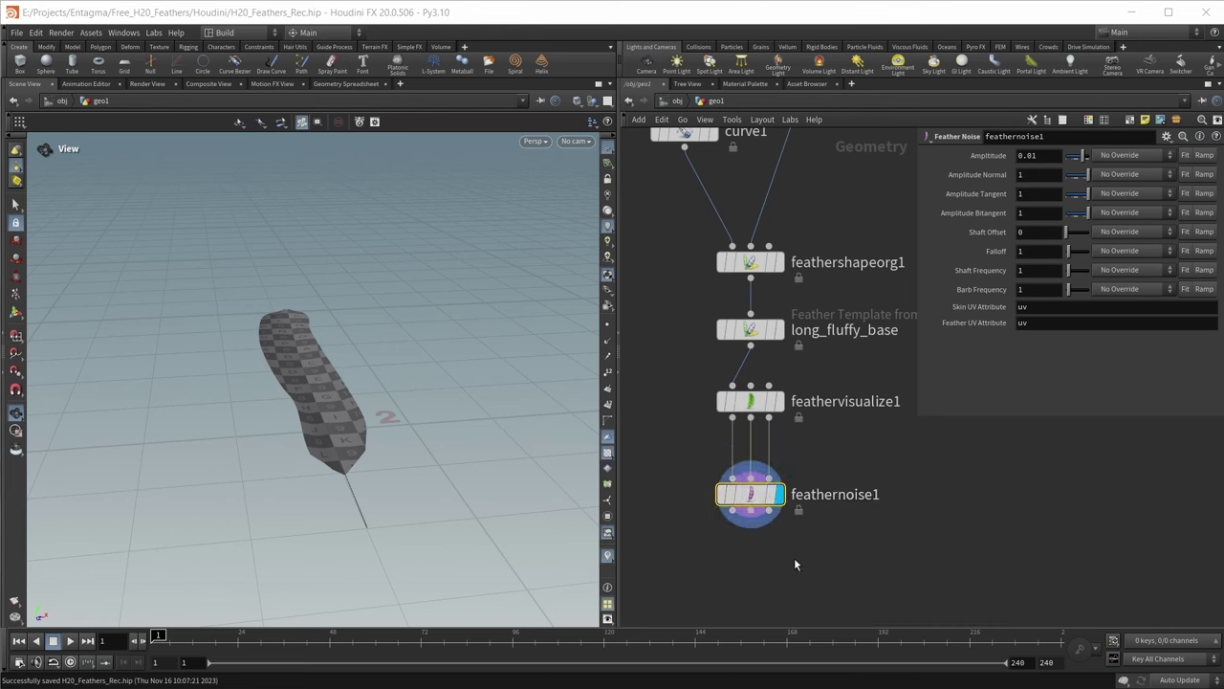
# - Add a Feather Clump node connected to all three outputs of feathernoise1, display its output and set its Frequency to 7
pyautogui.moveTo(725, 480); pyautogui.dragTo(725, 469)
pyautogui.moveTo(393, 421); pyautogui.dragTo(412, 472)
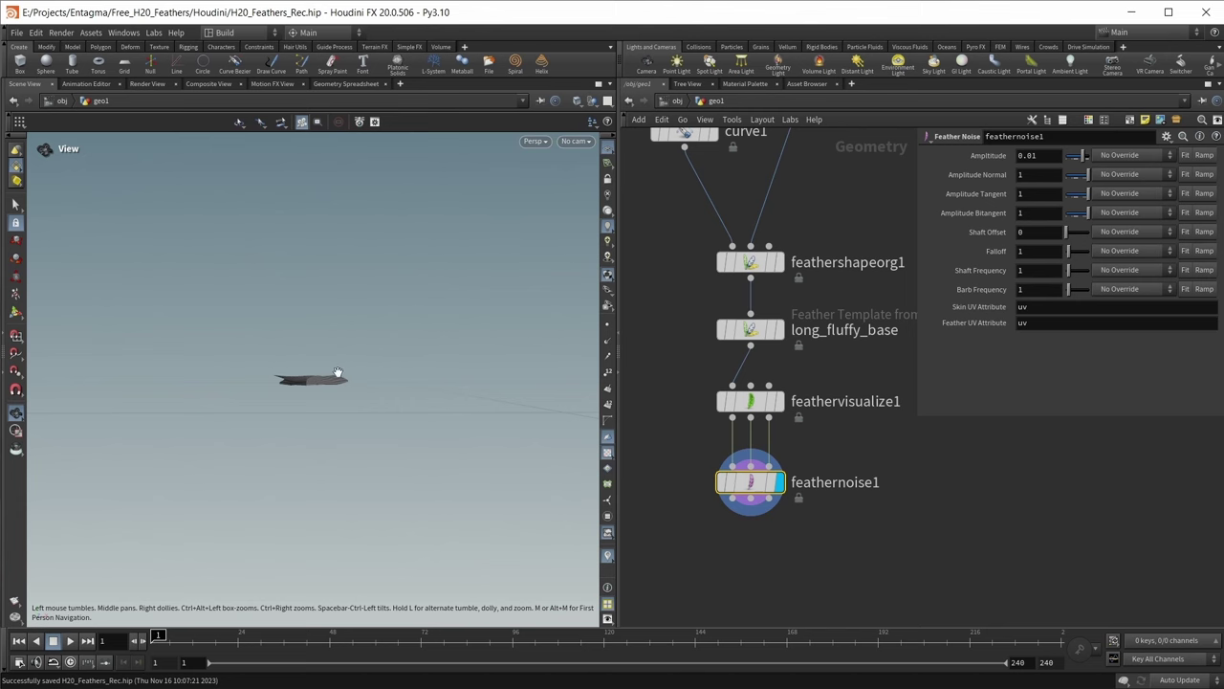
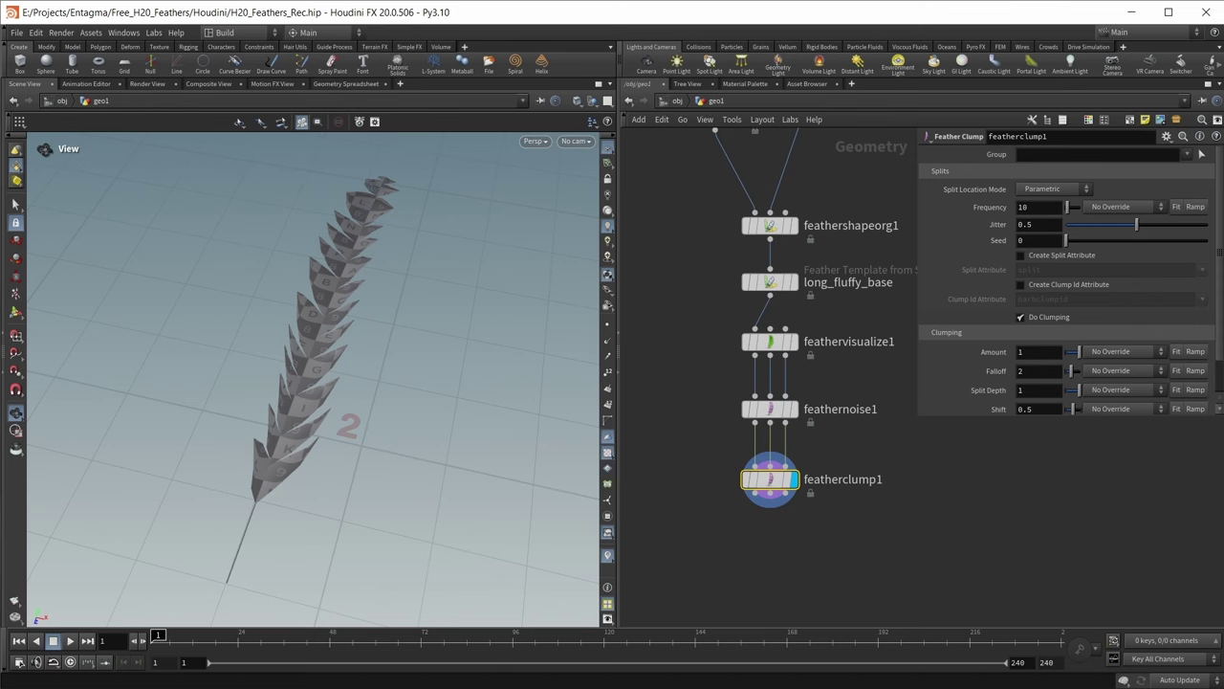
pyautogui.moveTo(1022, 223)
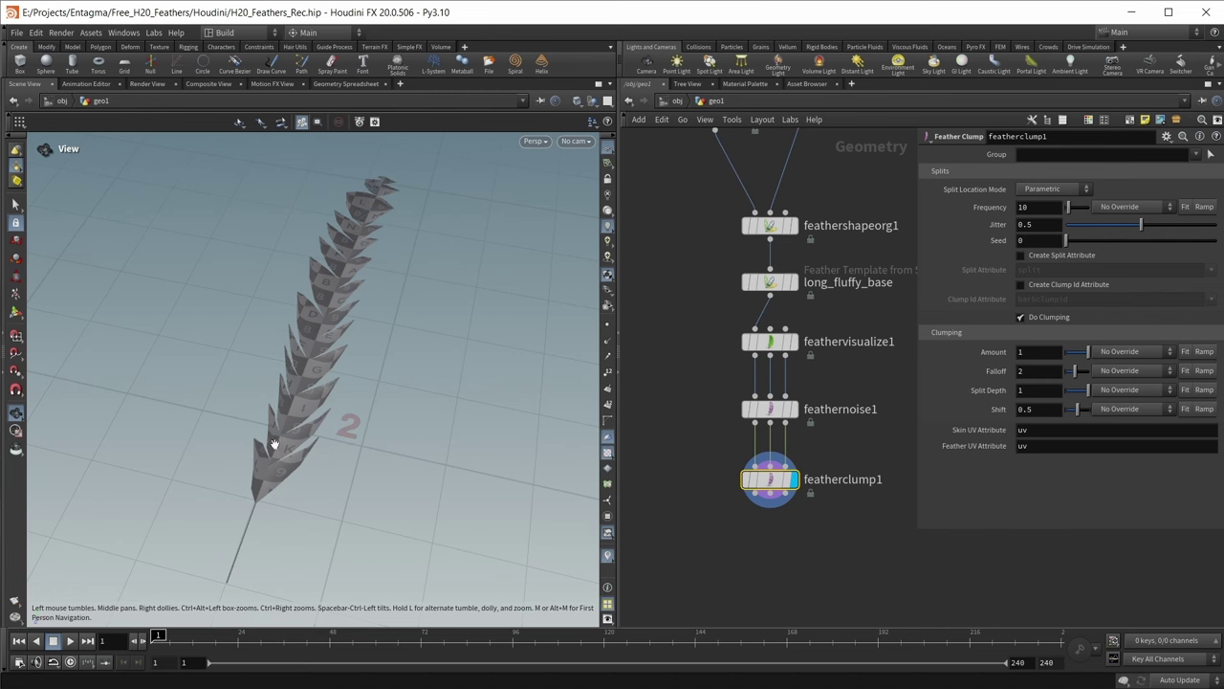
pyautogui.doubleClick(1053, 208)
pyautogui.write('7')
pyautogui.press('Return')
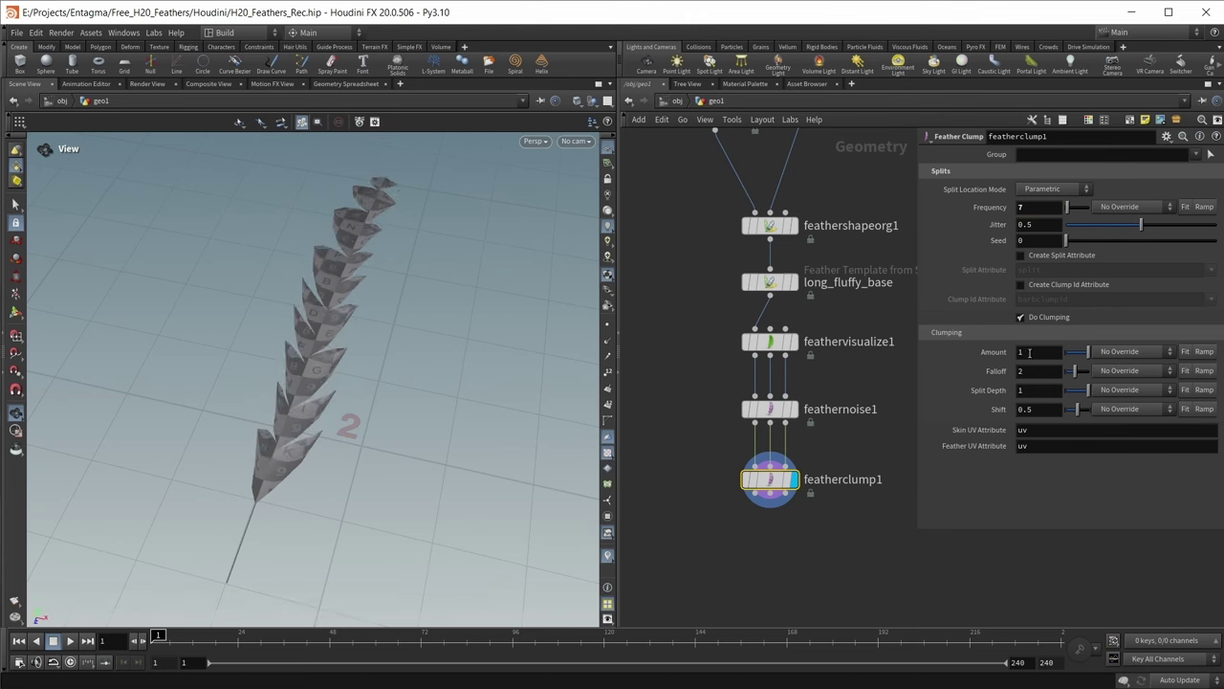
# - Set the Feather Clump node's clumping Amount to 0.4 and its Falloff to 5
pyautogui.moveTo(1084, 358); pyautogui.dragTo(1075, 357)
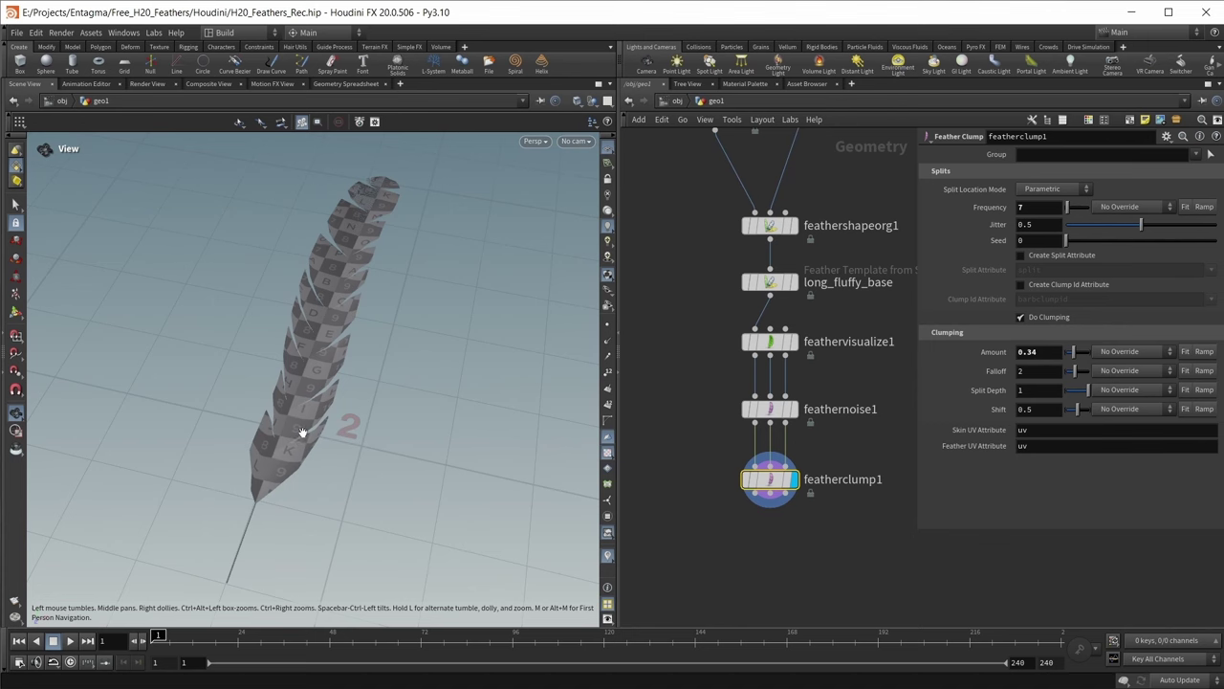
pyautogui.doubleClick(1030, 352)
pyautogui.write('4')
pyautogui.moveTo(919, 390); pyautogui.dragTo(897, 390)
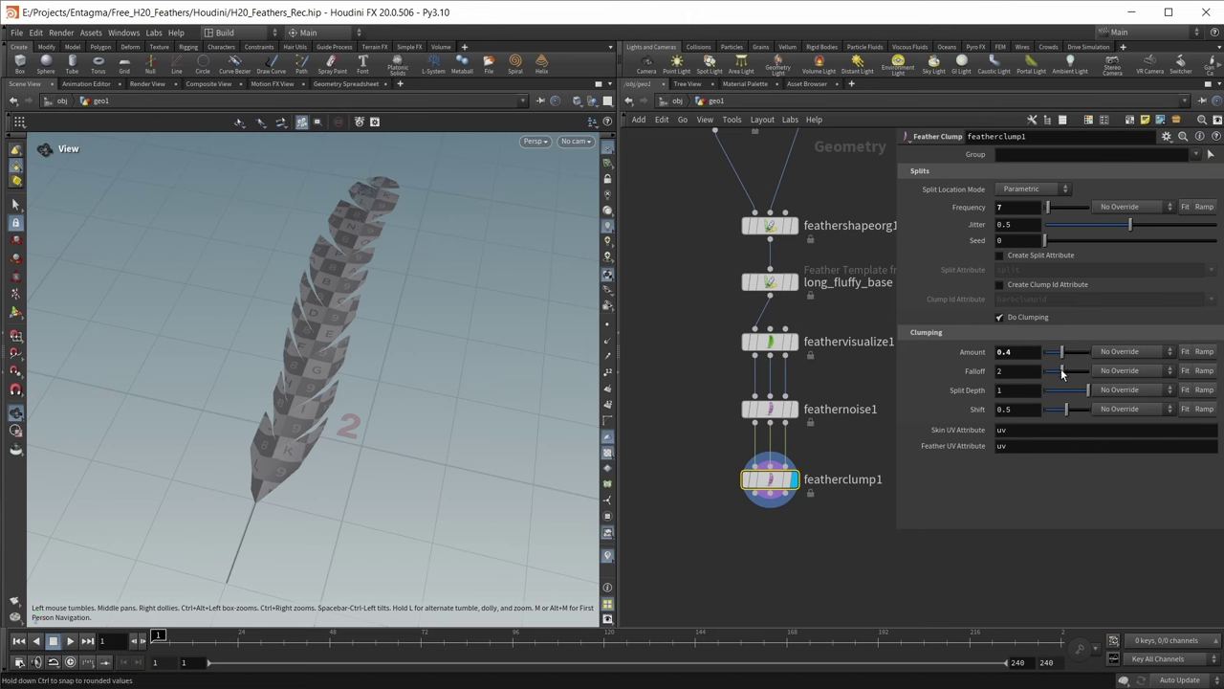
pyautogui.moveTo(1061, 370); pyautogui.dragTo(1078, 370)
pyautogui.write('5')
pyautogui.press('Return')
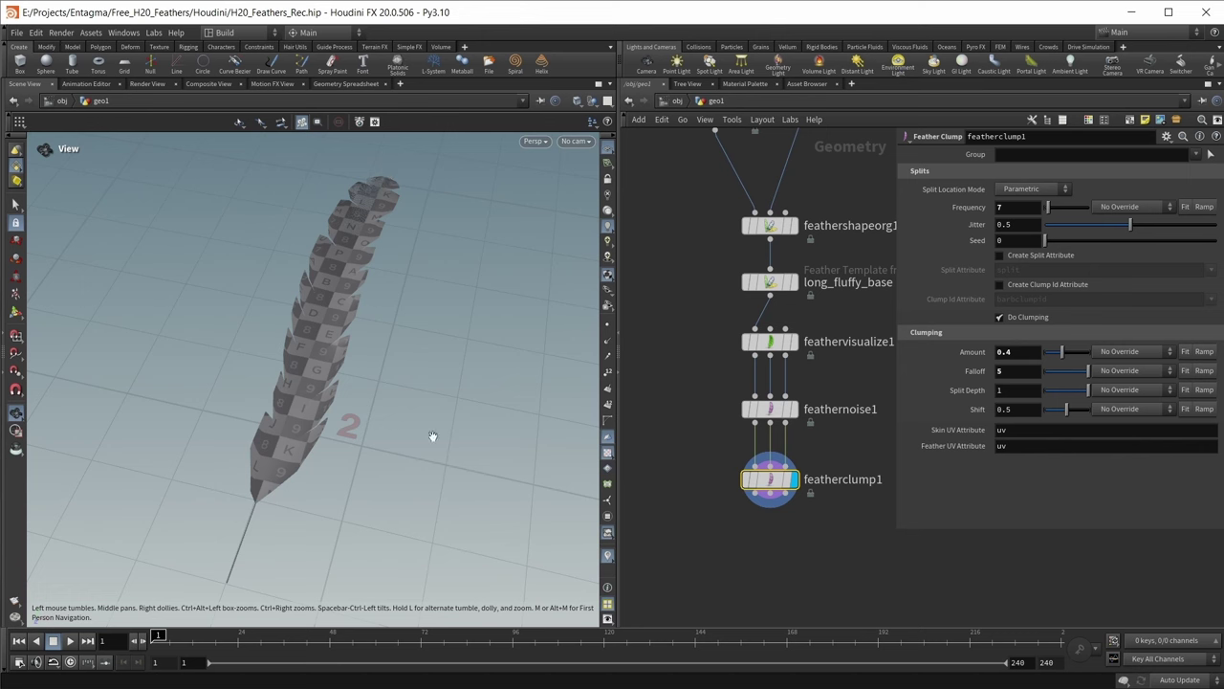
# - Enable the remap ramp for the clumping Amount, reverse it, and move its end point to a position of about 0.35
pyautogui.click(1192, 352)
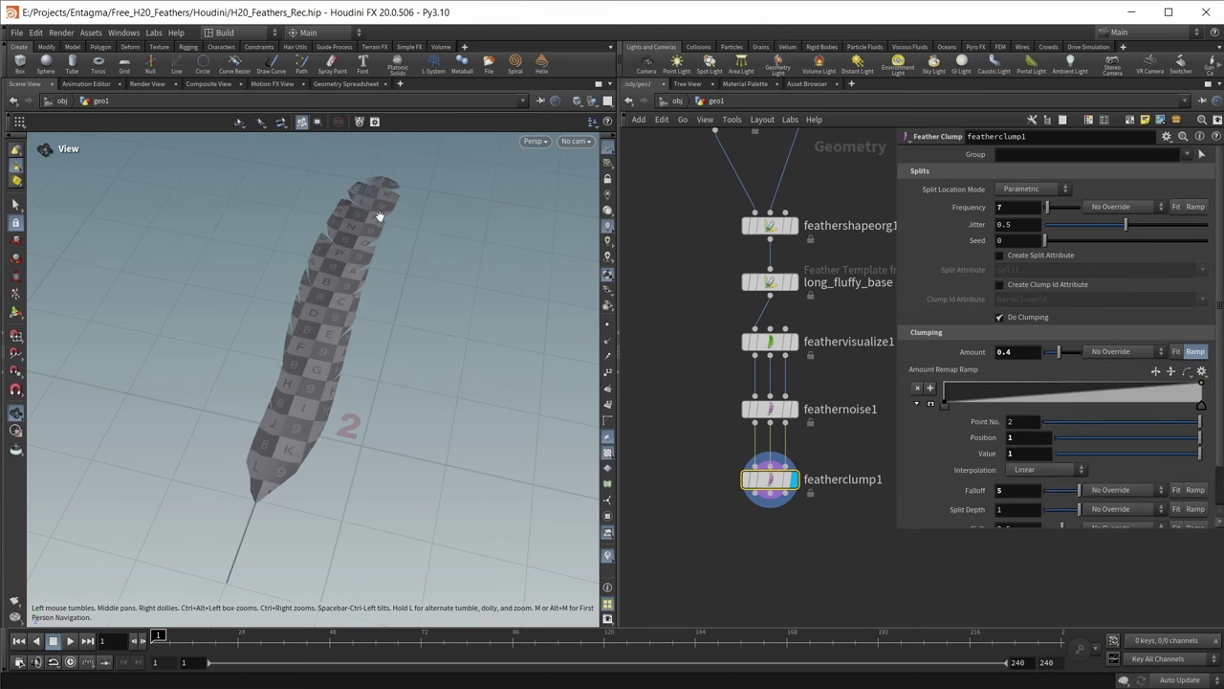
pyautogui.click(1155, 372)
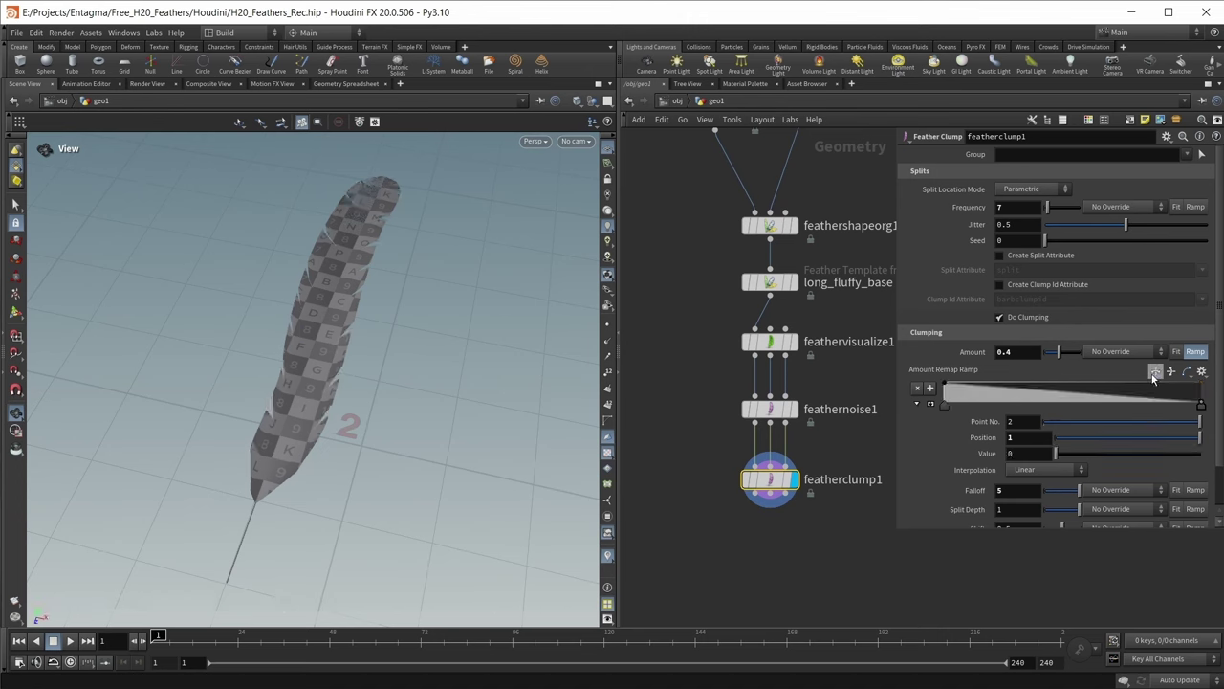
pyautogui.moveTo(1201, 407); pyautogui.dragTo(1100, 445)
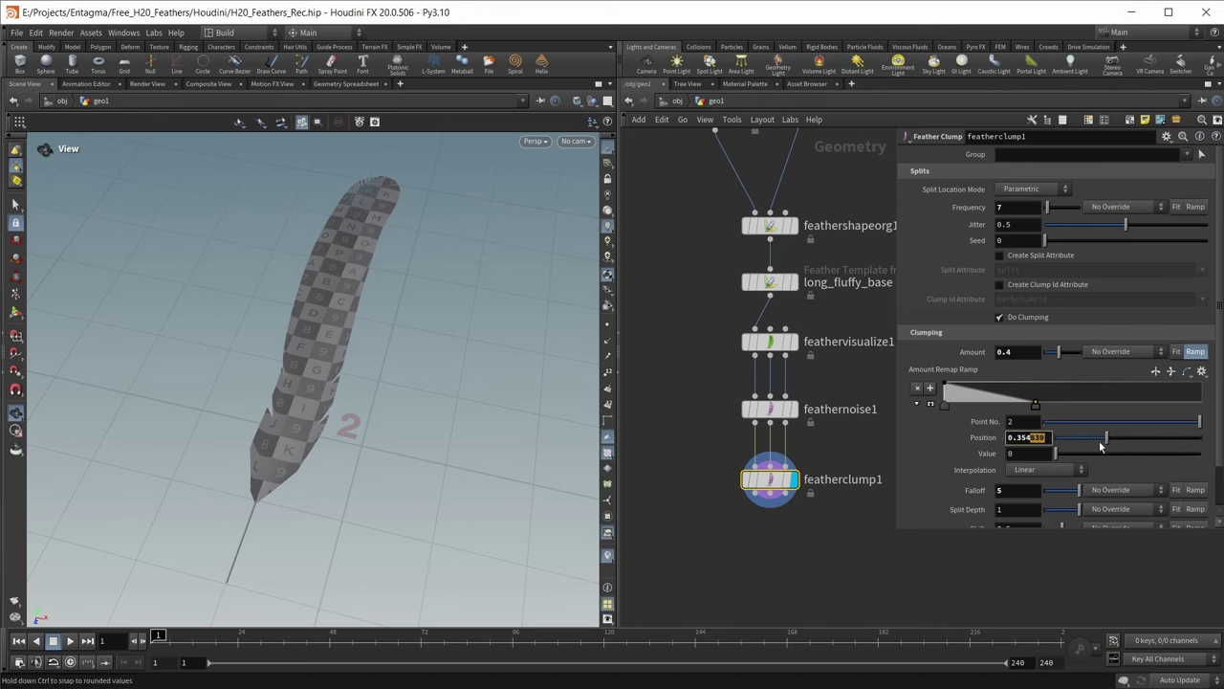
pyautogui.press('BackSpace')
pyautogui.press('BackSpace')
pyautogui.press('Return')
# - Set the position of the first point on the clumping Amount Remap Ramp to 0.1
pyautogui.click(943, 405)
pyautogui.click(1019, 437)
pyautogui.write('.1')
pyautogui.press('Return')
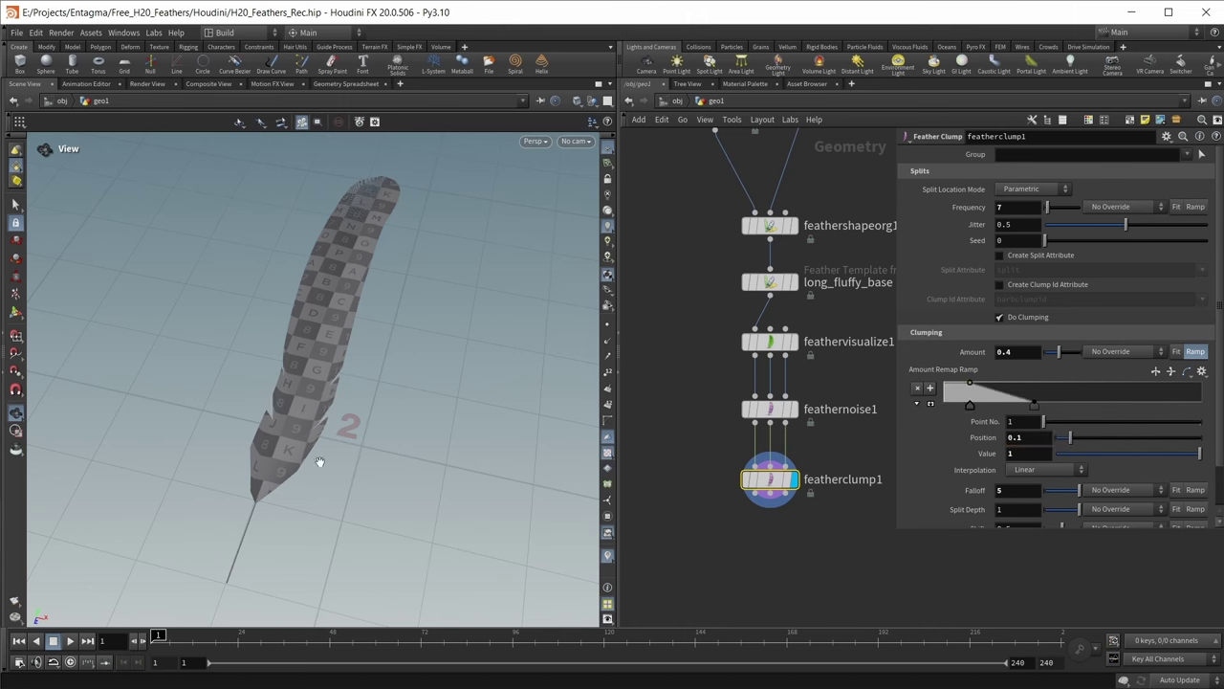
# - Add a second Feather Noise node connected to all three outputs of featherclump1 and display its output
pyautogui.moveTo(751, 568); pyautogui.dragTo(718, 449, button='middle')
pyautogui.press('Tab')
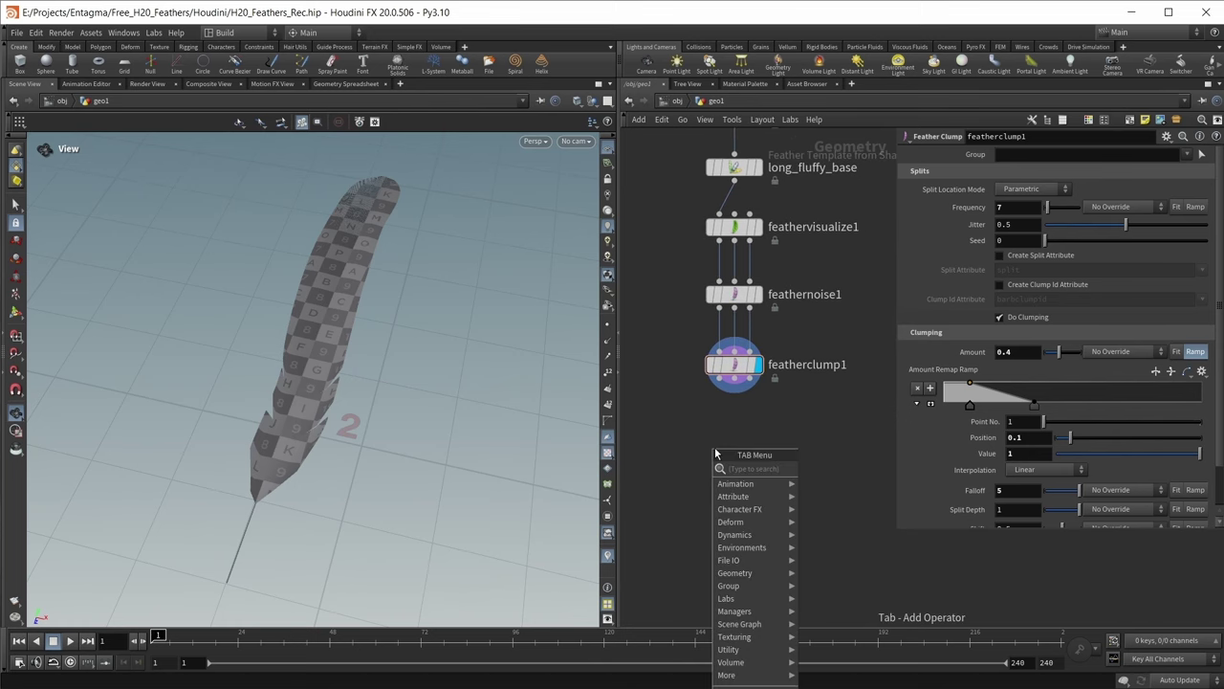
pyautogui.click(861, 536)
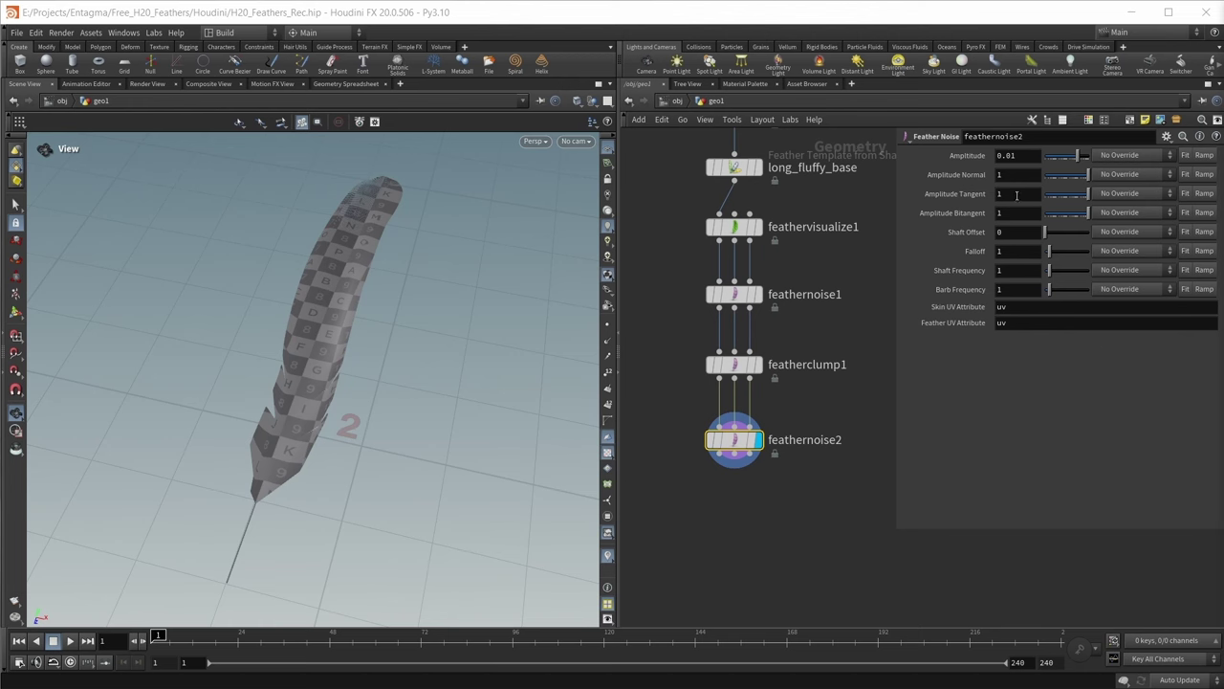
# - Set the second Feather Noise node's Amplitude to 0.1 and its Falloff to 5
pyautogui.click(1009, 155)
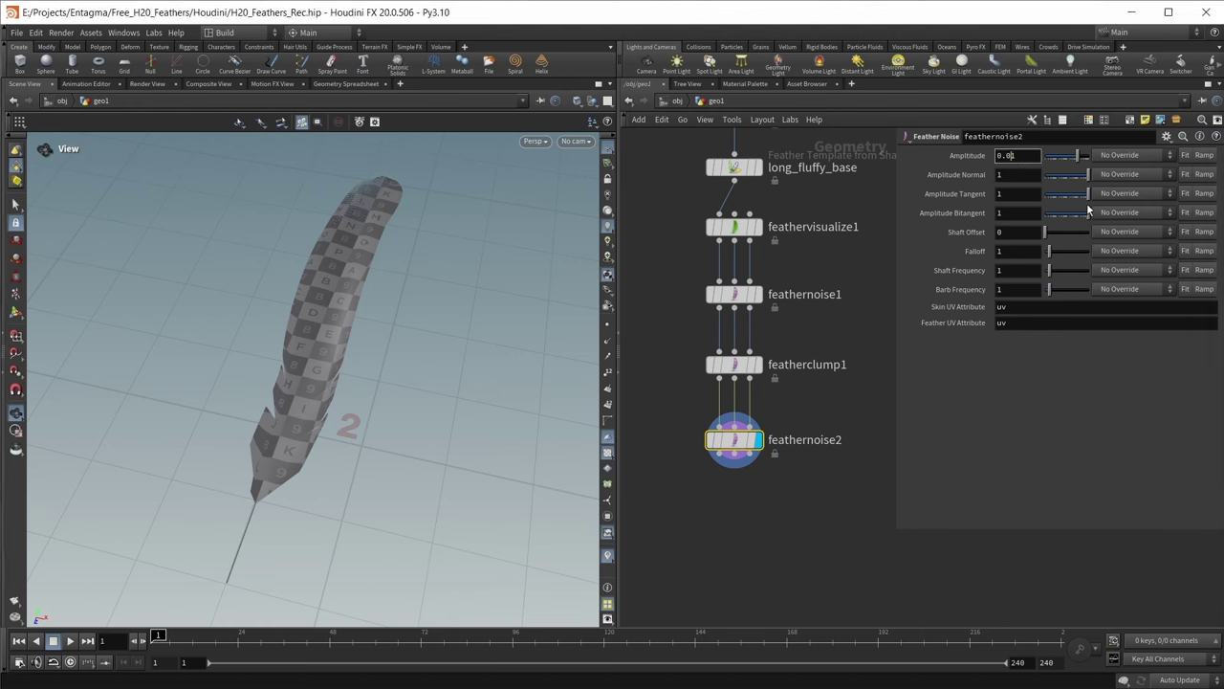
pyautogui.press('Return')
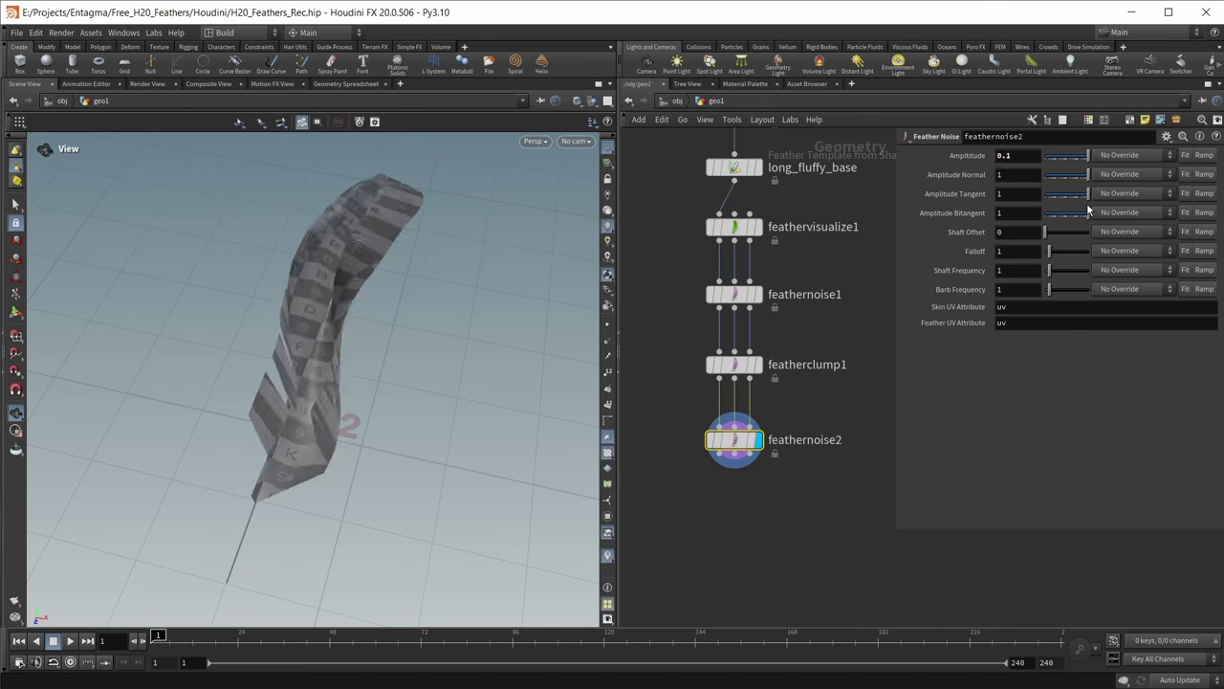
pyautogui.click(1014, 252)
pyautogui.press('Return')
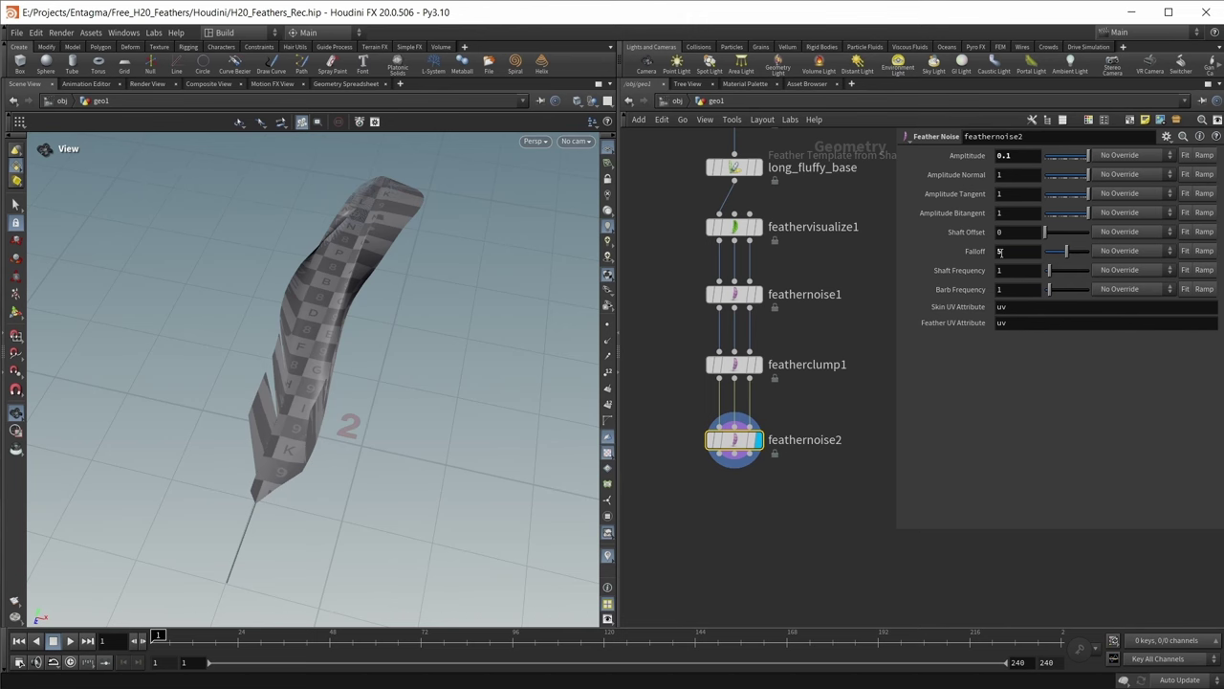
# - Set the Shaft Frequency of feathernoise2 to 100 and its Barb Frequency to 0.2
pyautogui.click(1016, 270)
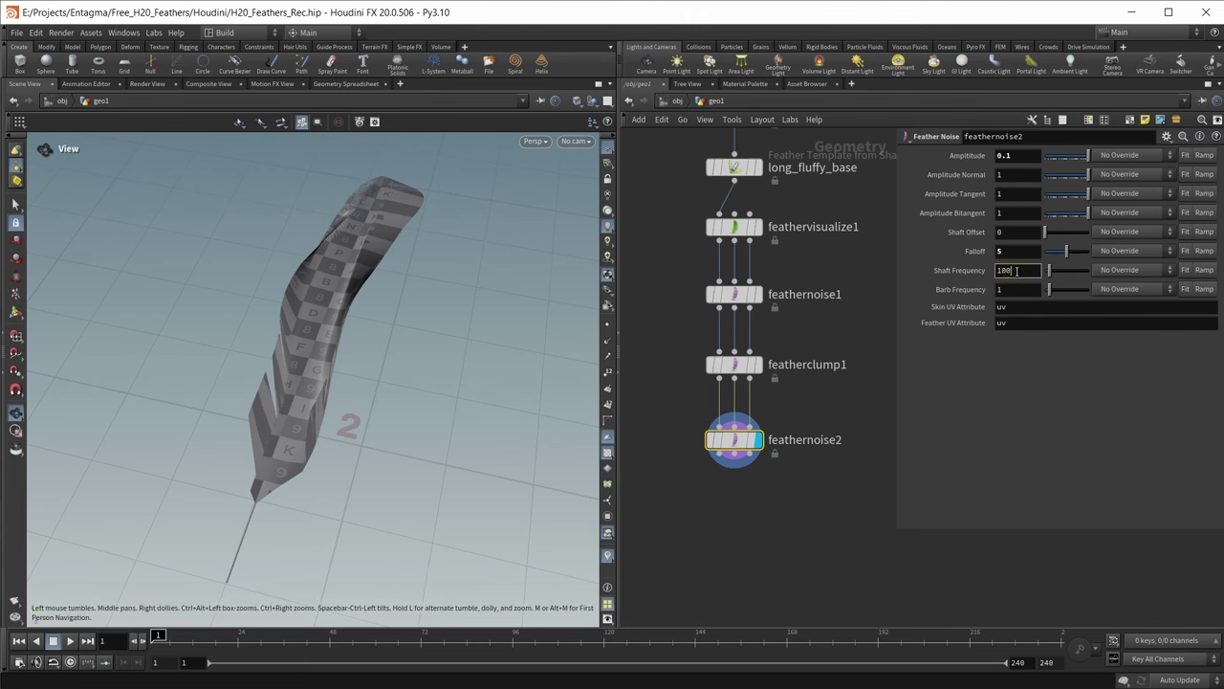
pyautogui.write('00')
pyautogui.press('Return')
pyautogui.click(1019, 290)
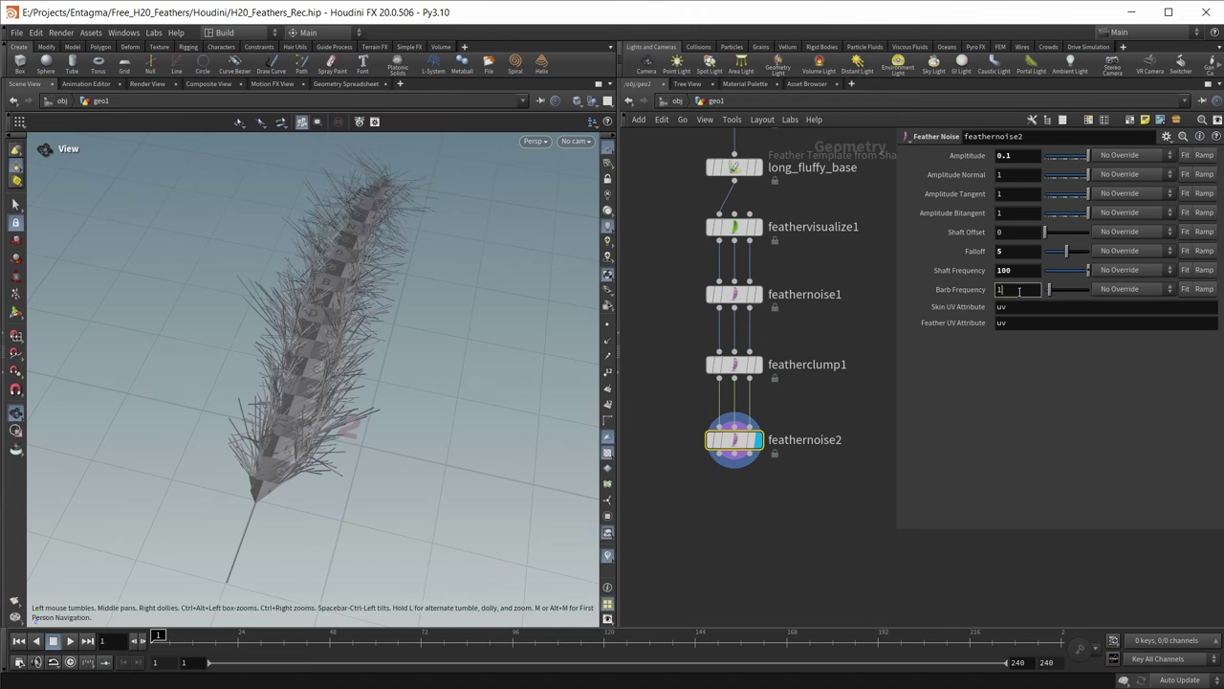
pyautogui.write('.2')
pyautogui.press('Return')
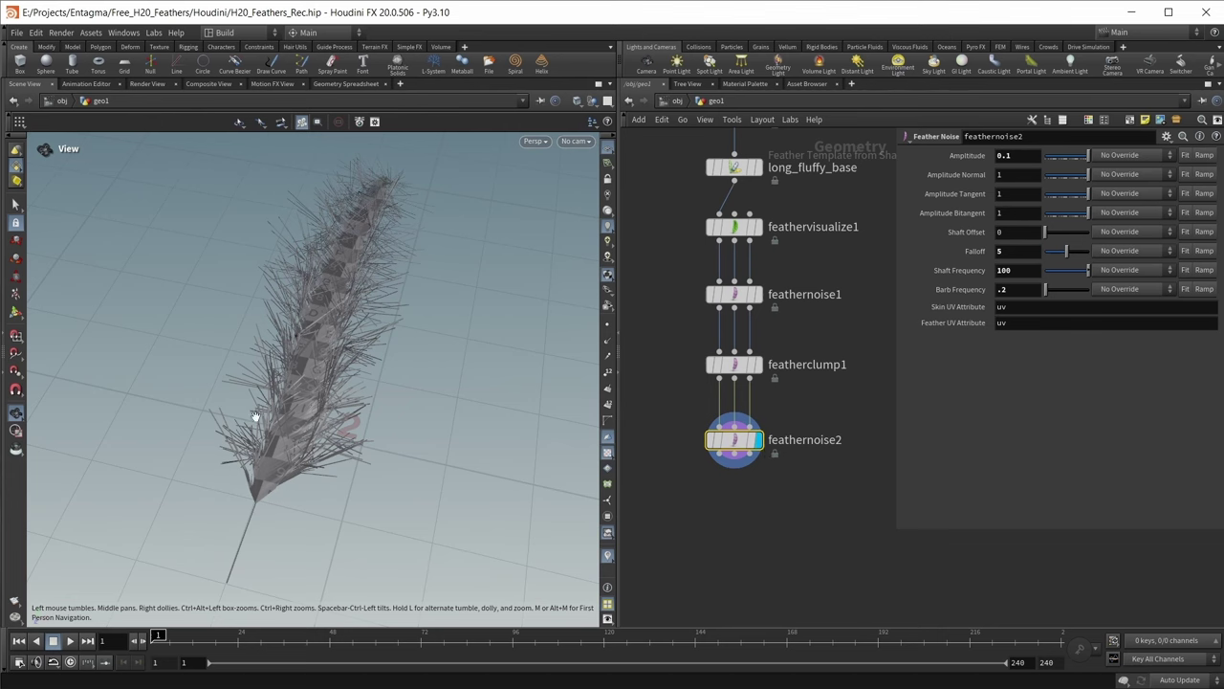
# - Enable the Amplitude remap ramp on feathernoise2, make it fall from 1 to 0, and set its first point's position to 0.075
pyautogui.click(1203, 154)
pyautogui.moveTo(1207, 190); pyautogui.dragTo(1201, 206)
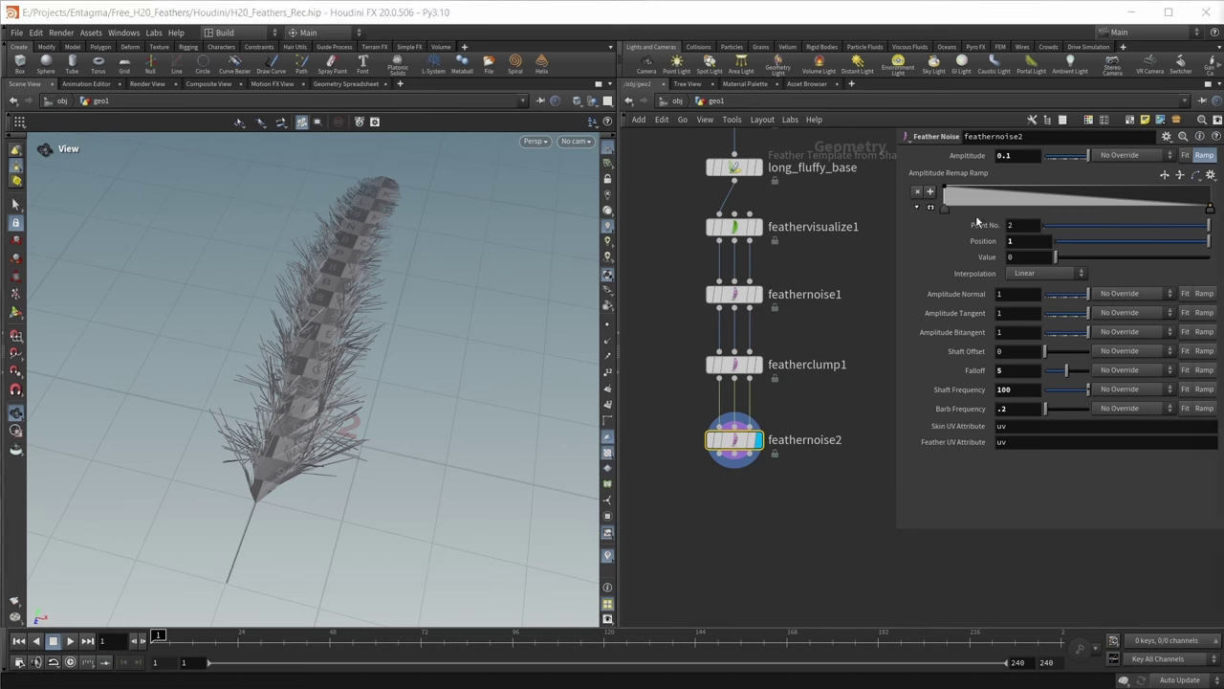
pyautogui.click(944, 209)
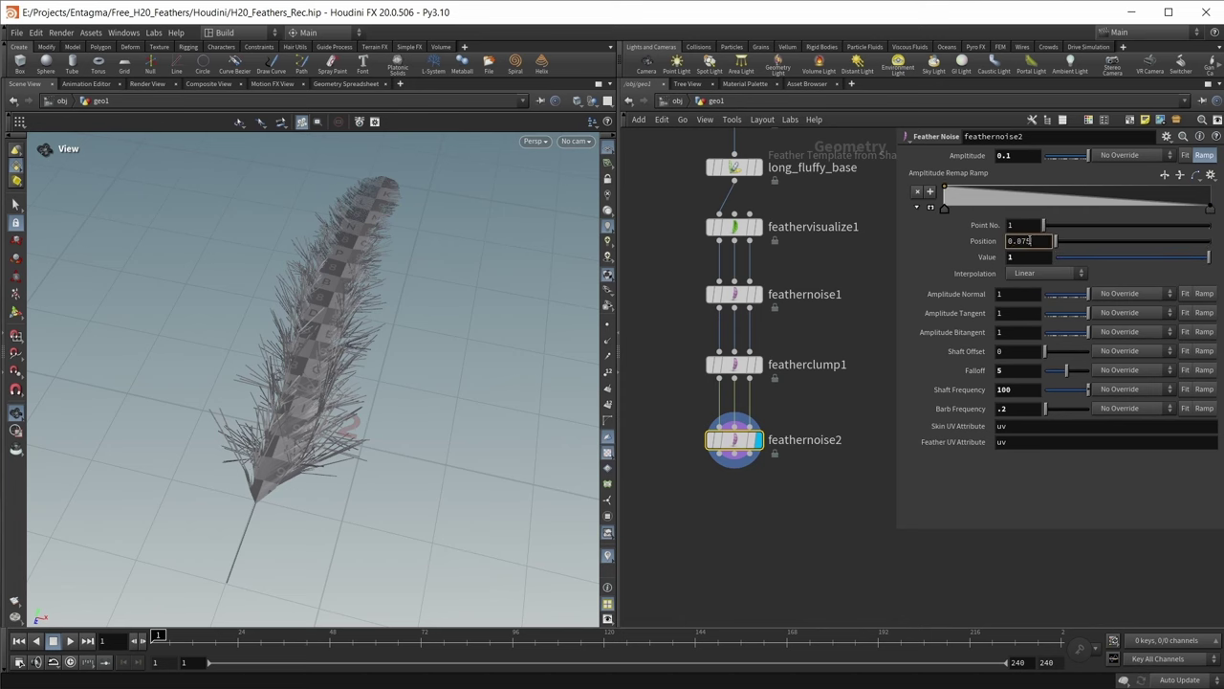
pyautogui.click(1028, 241)
pyautogui.write('0.075')
pyautogui.press('Return')
# - Set the position of the end point on feathernoise2's Amplitude Remap Ramp to 0.2
pyautogui.click(1210, 208)
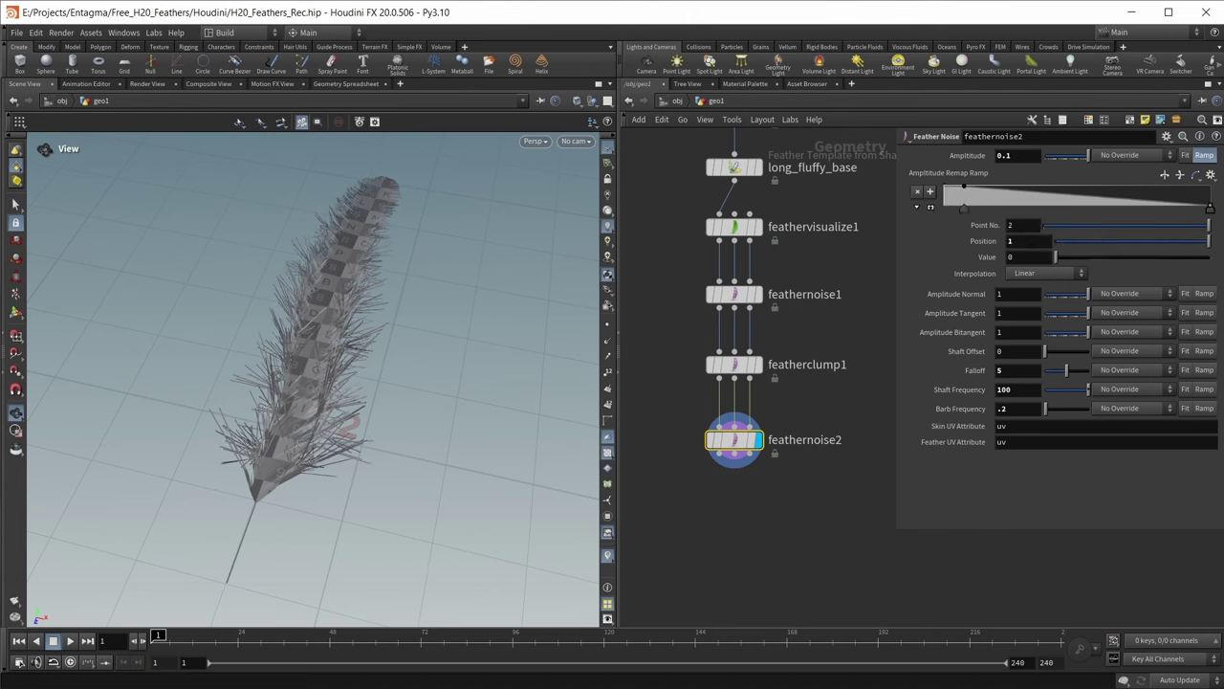
pyautogui.click(1028, 241)
pyautogui.write('.')
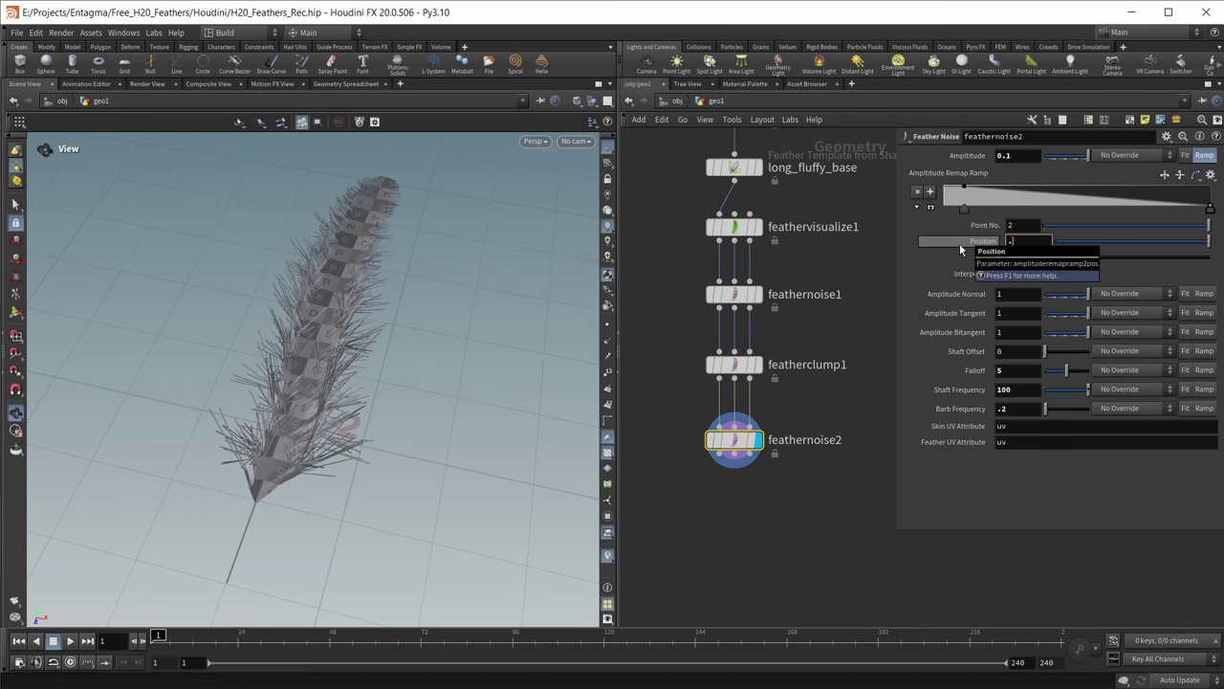
pyautogui.write('2')
pyautogui.press('Return')
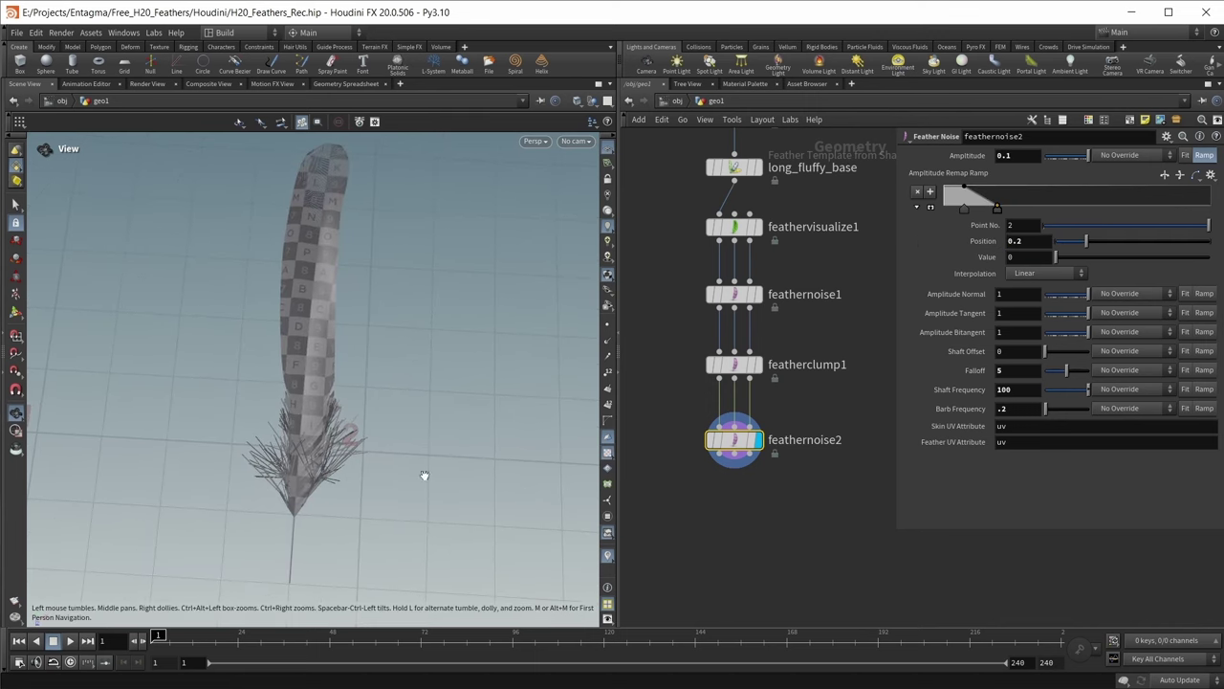
# - Add a Feather Uncondense node fed by the first output of feathernoise2 and display its output
pyautogui.moveTo(767, 529); pyautogui.dragTo(754, 476, button='middle')
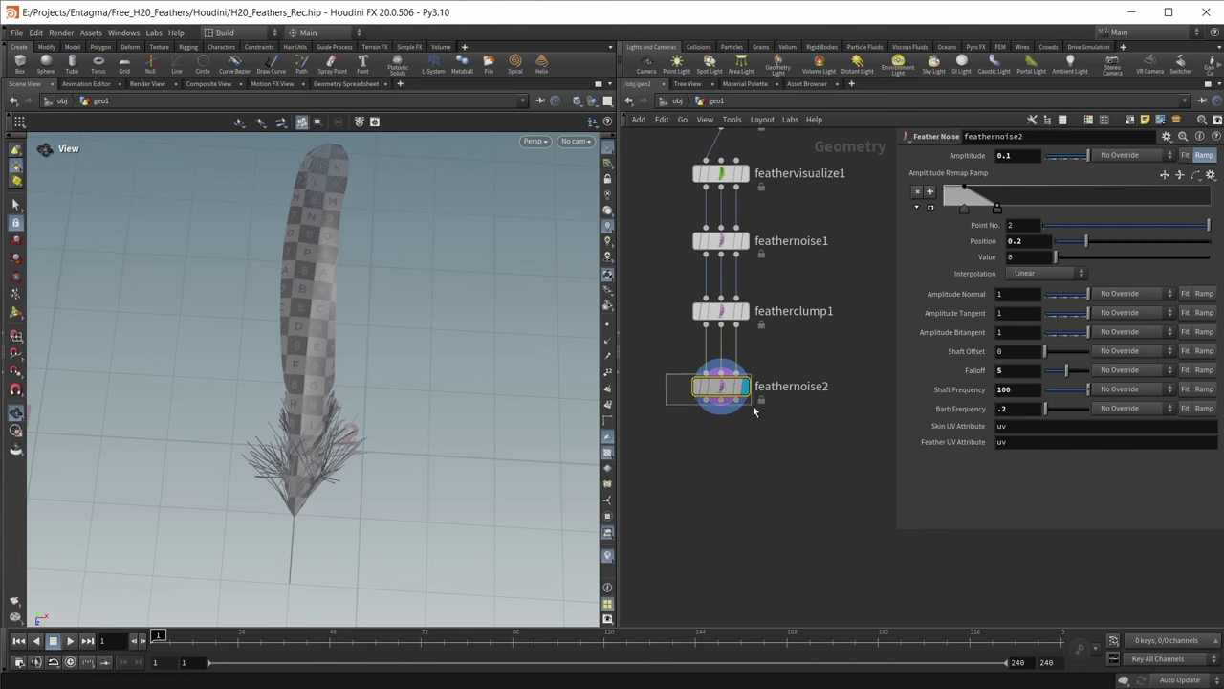
pyautogui.moveTo(705, 400)
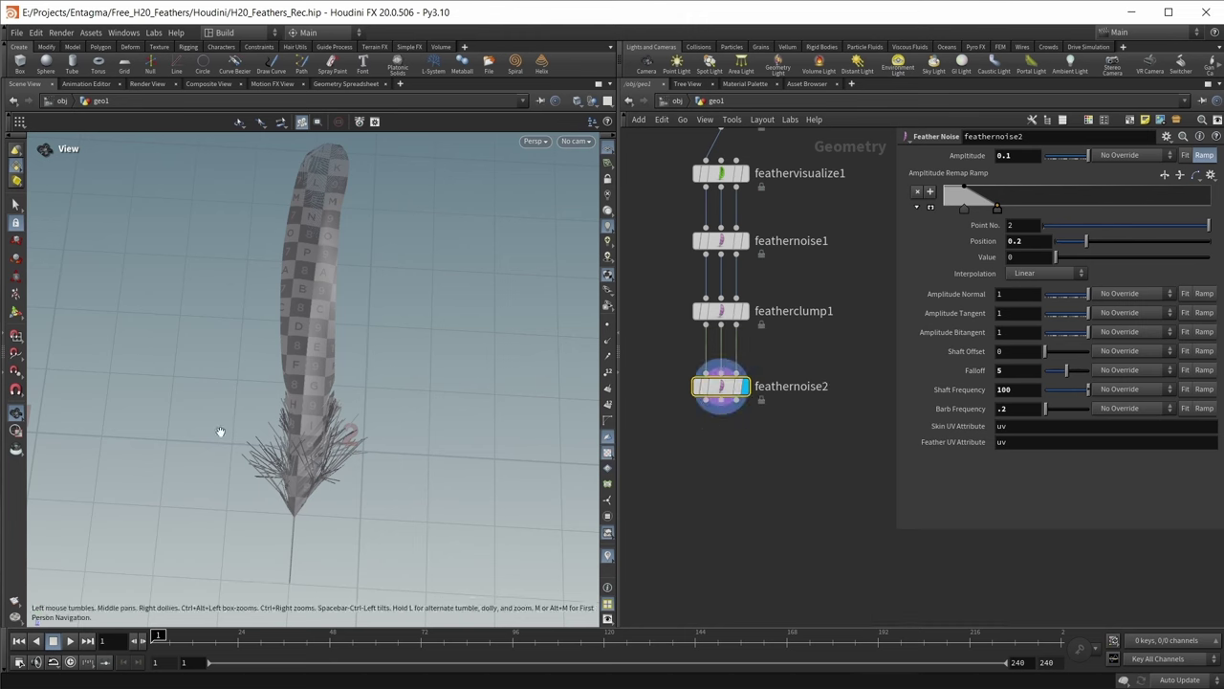
pyautogui.moveTo(769, 498); pyautogui.dragTo(762, 458, button='middle')
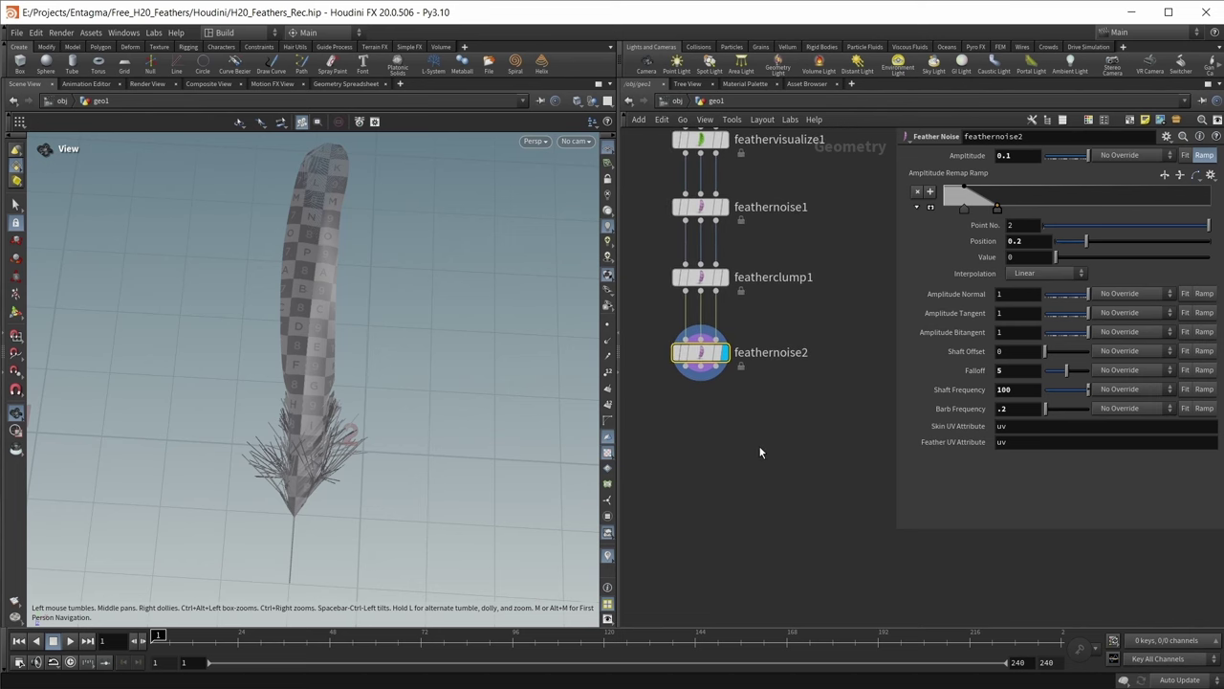
pyautogui.press('Tab')
pyautogui.write('feah')
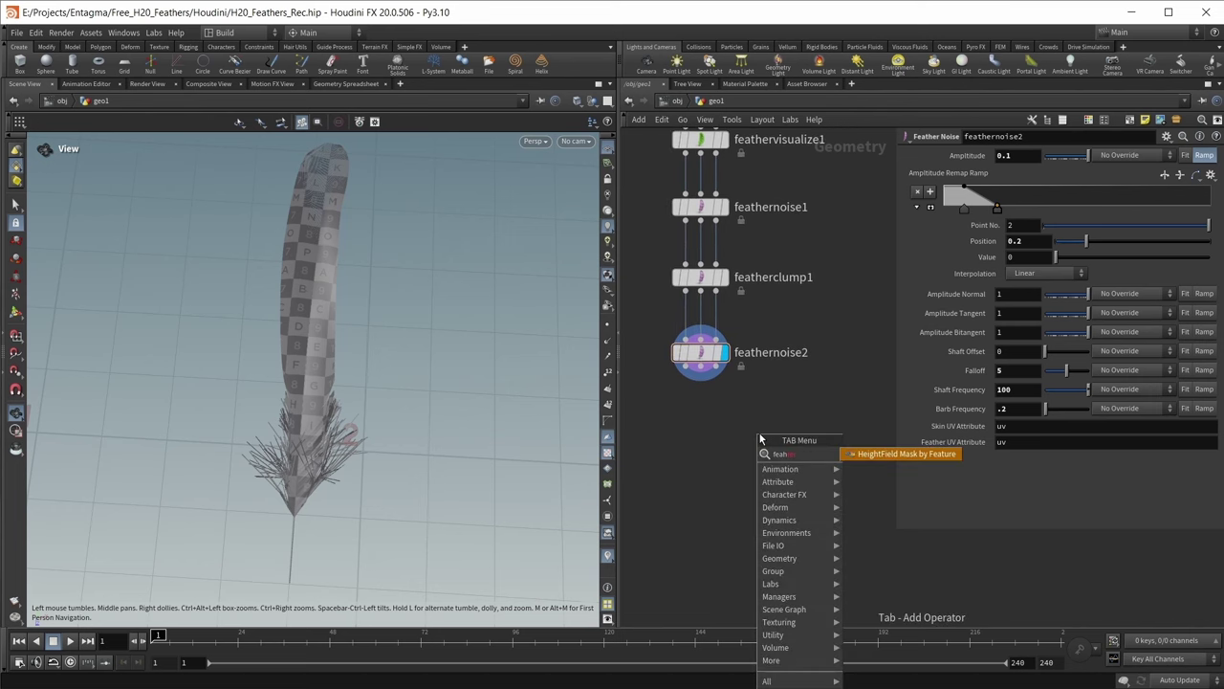
pyautogui.press('BackSpace')
pyautogui.write('ther unc')
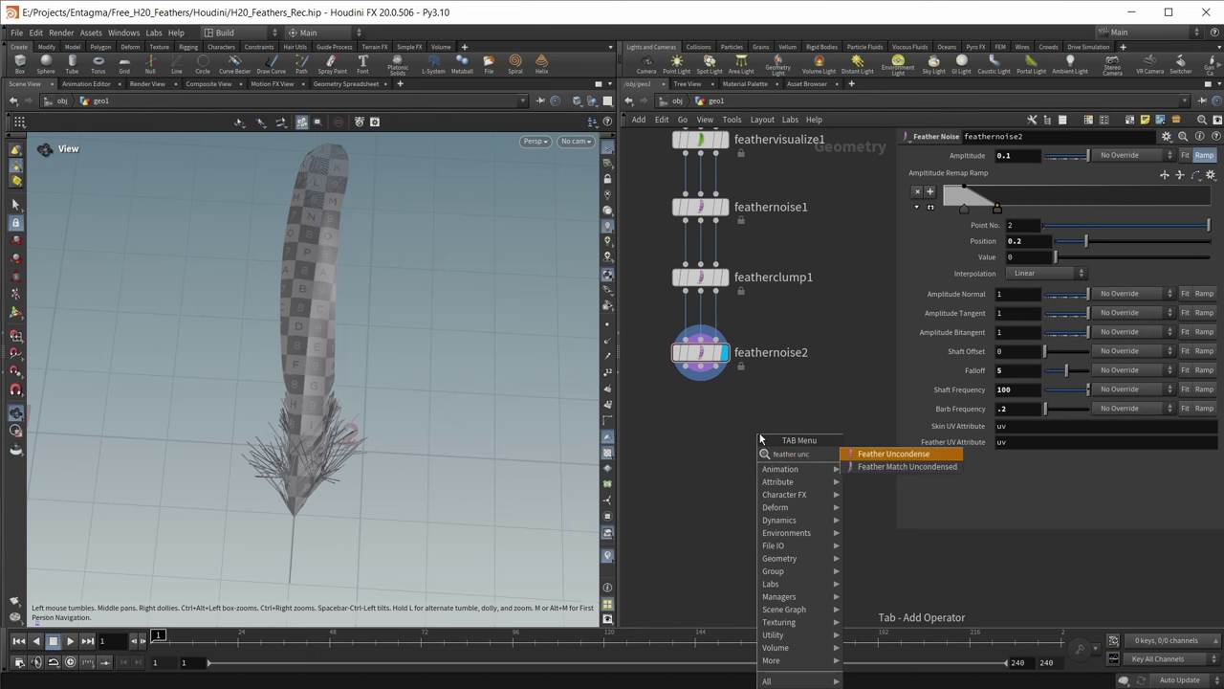
pyautogui.press('Return')
pyautogui.click(779, 430)
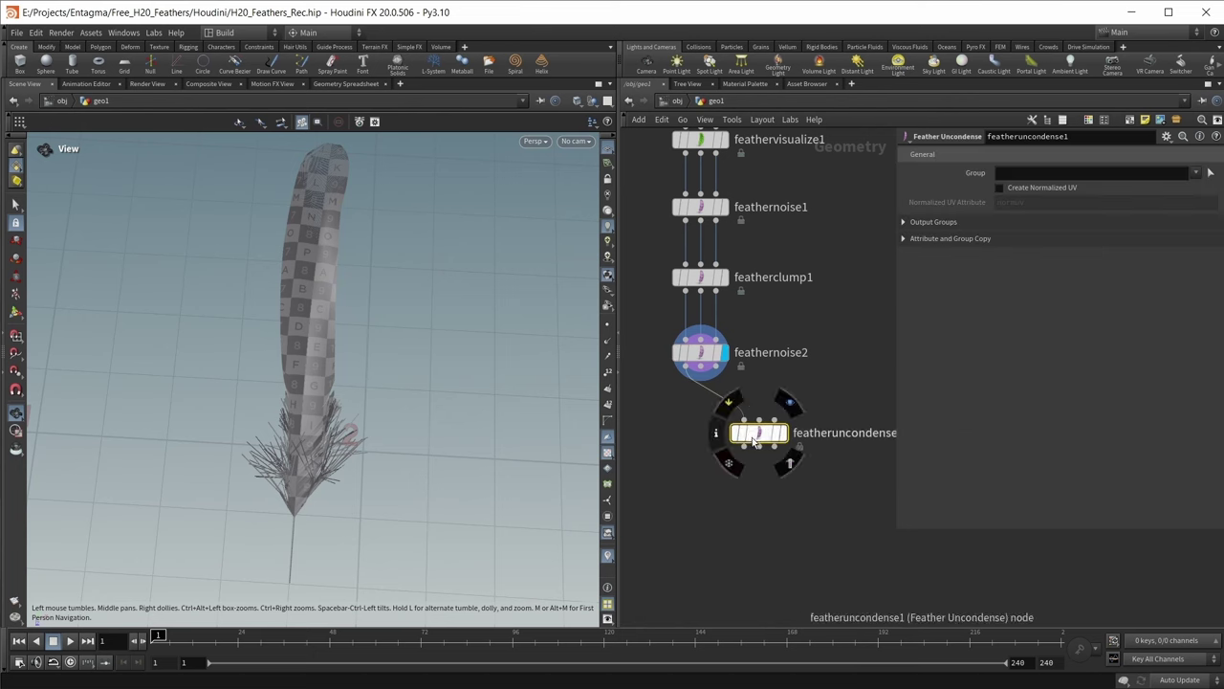
pyautogui.click(810, 395)
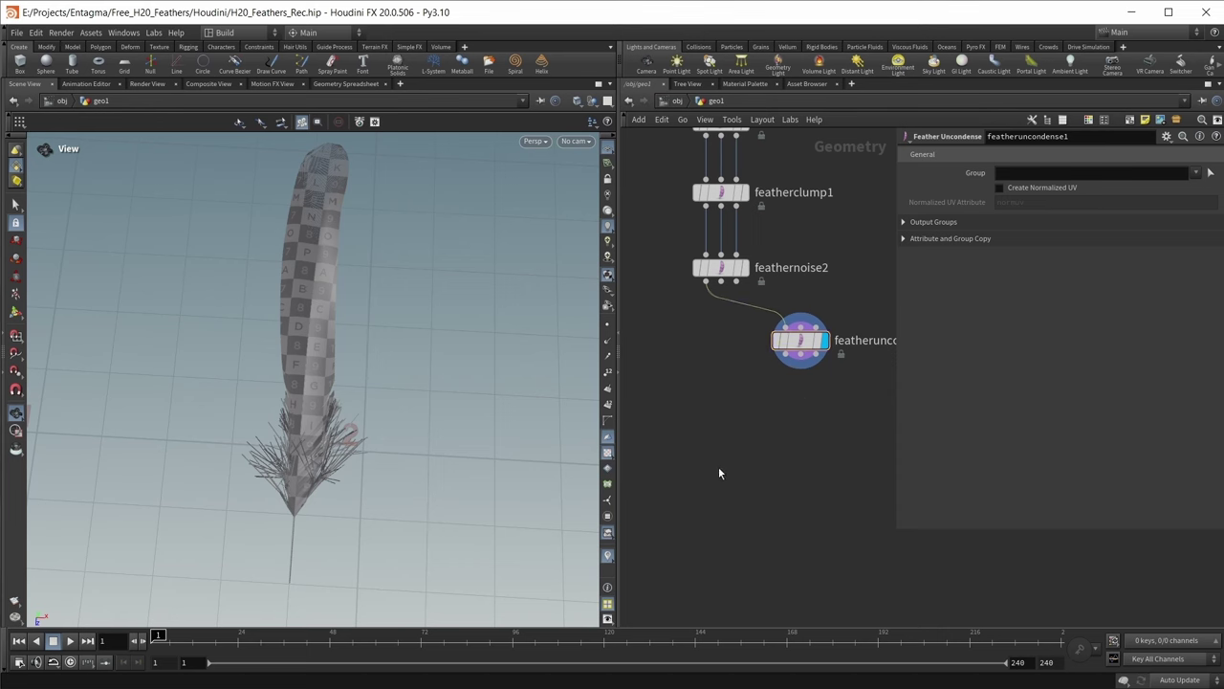
# - Add and display a Feather Match Uncondensed node, wiring in feathernoise2's three outputs and the Feather Uncondense node's first output as fourth input
pyautogui.press('Tab')
pyautogui.write('feather ma')
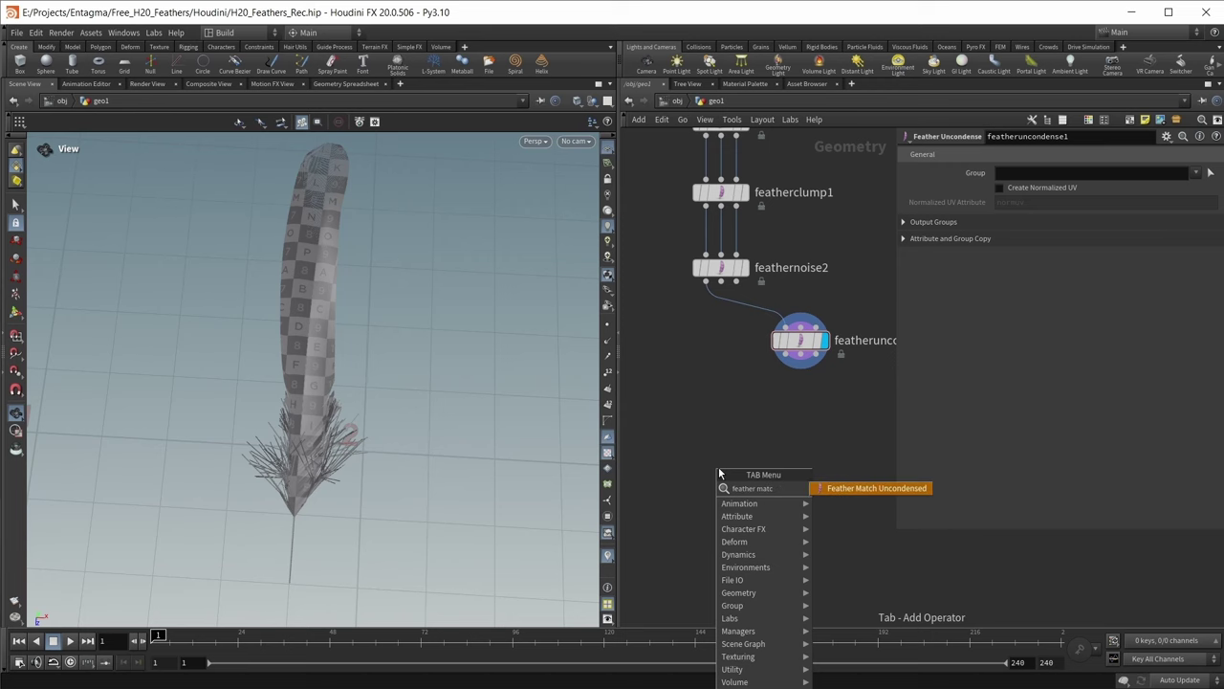
pyautogui.press('Return')
pyautogui.click(721, 467)
pyautogui.moveTo(706, 281); pyautogui.dragTo(716, 455)
pyautogui.moveTo(736, 283); pyautogui.dragTo(736, 455)
pyautogui.moveTo(790, 357); pyautogui.dragTo(722, 488)
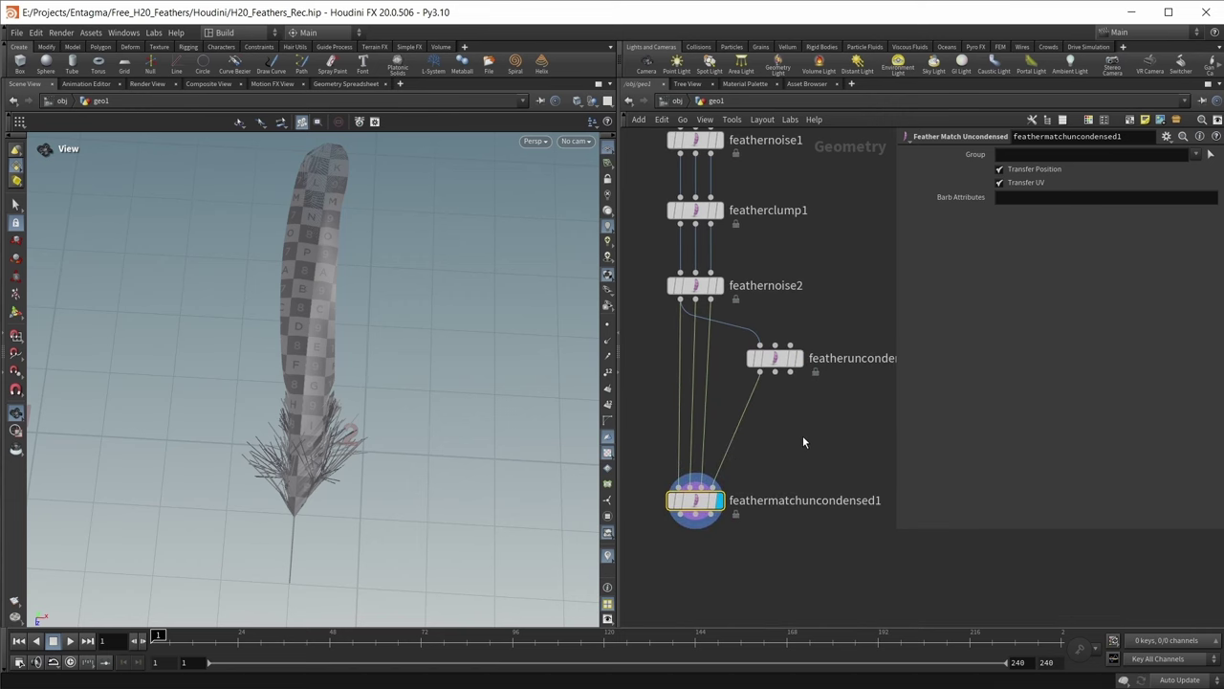
# - Insert a Bend node between featheruncondense1 and feathermatchuncondensed1
pyautogui.press('Tab')
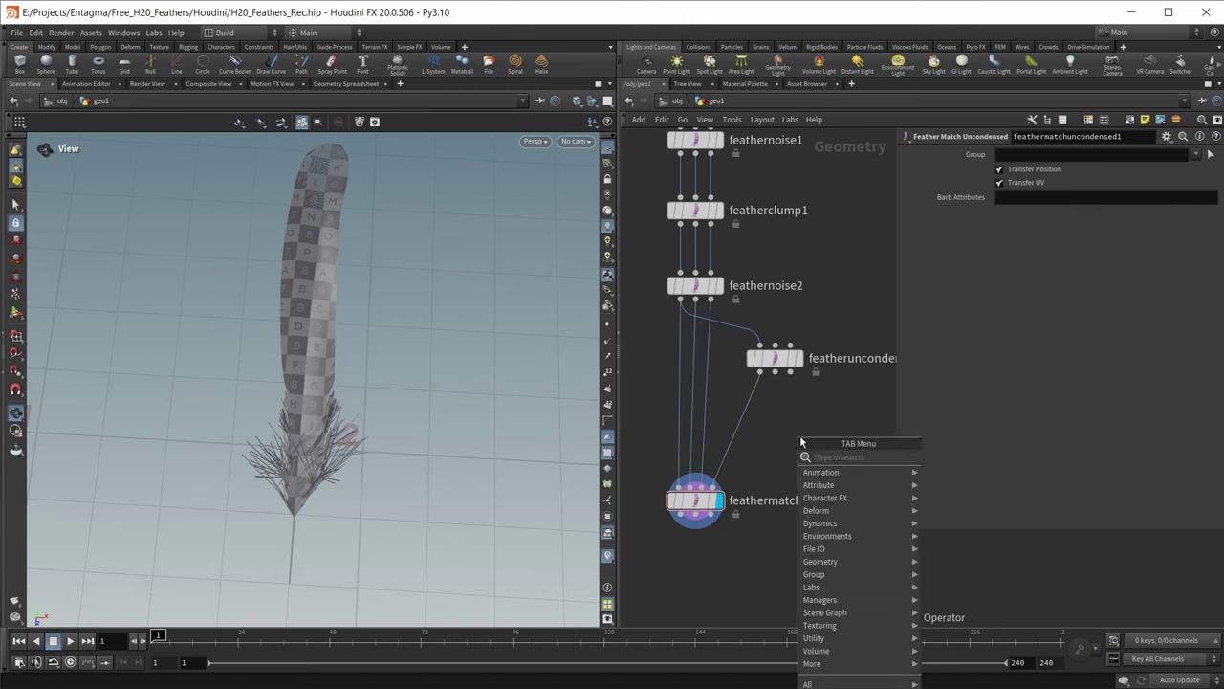
pyautogui.write('bend')
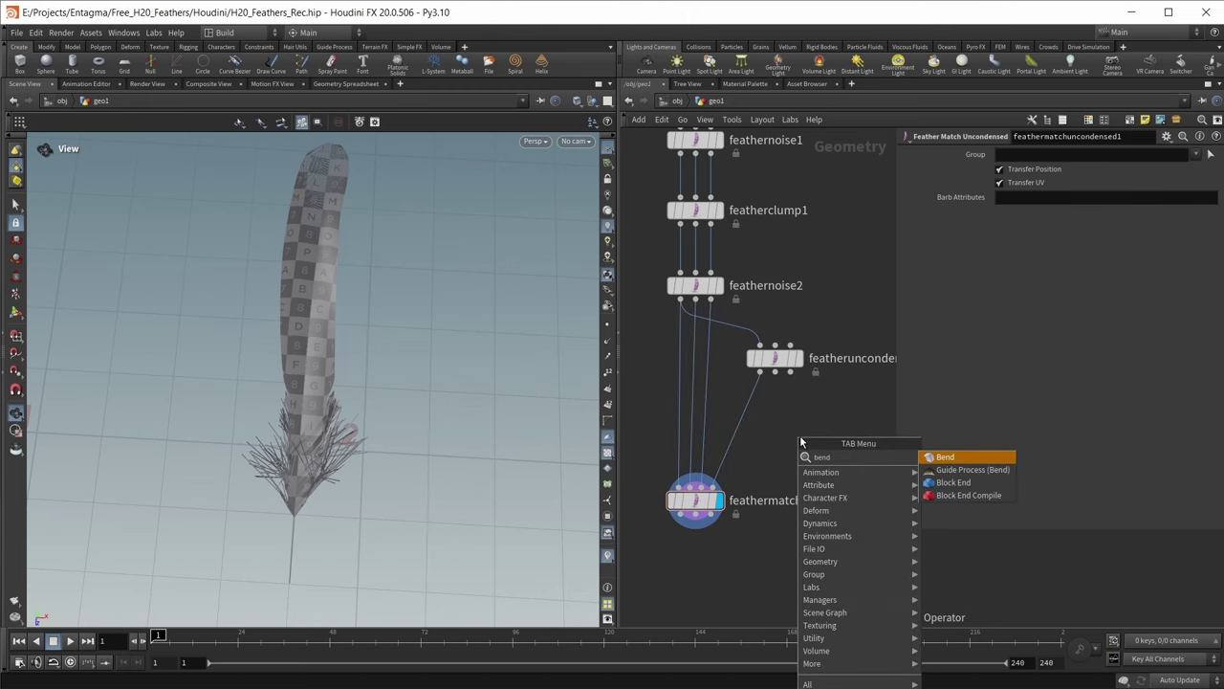
pyautogui.press('Return')
pyautogui.click(799, 435)
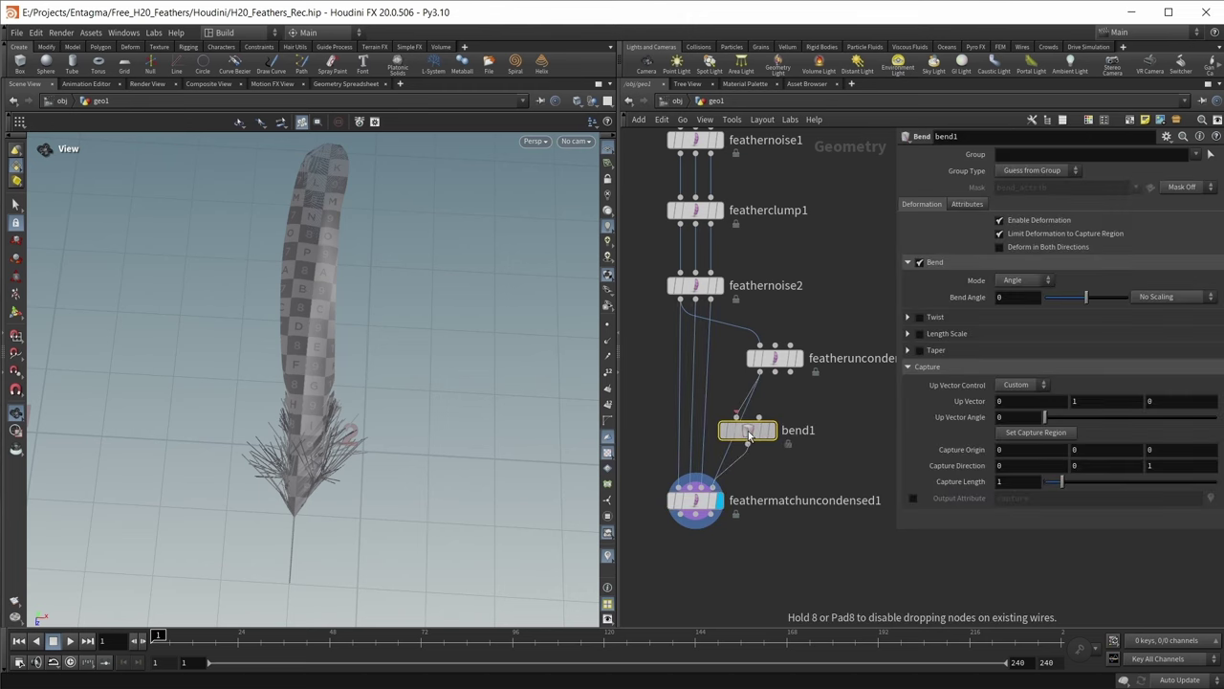
pyautogui.click(748, 430)
# - Fit bend1's capture region to the feather, reverse its direction, and curl the feather to a bend angle of about 354
pyautogui.press('f')
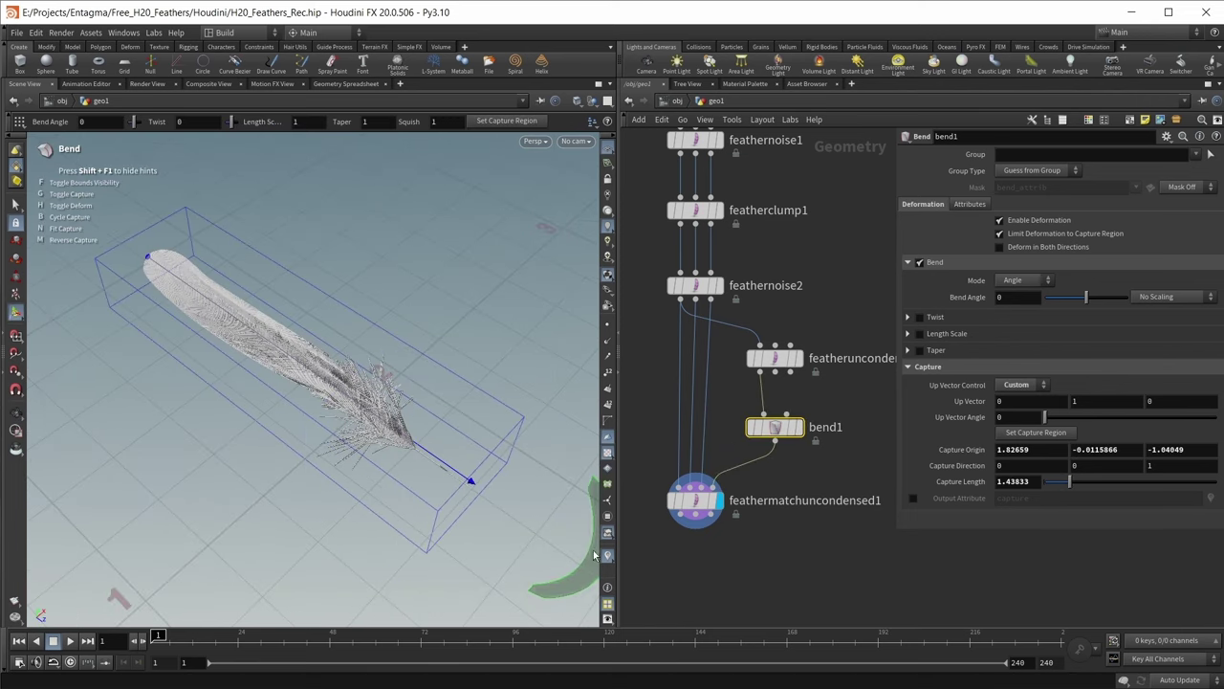
pyautogui.press('r')
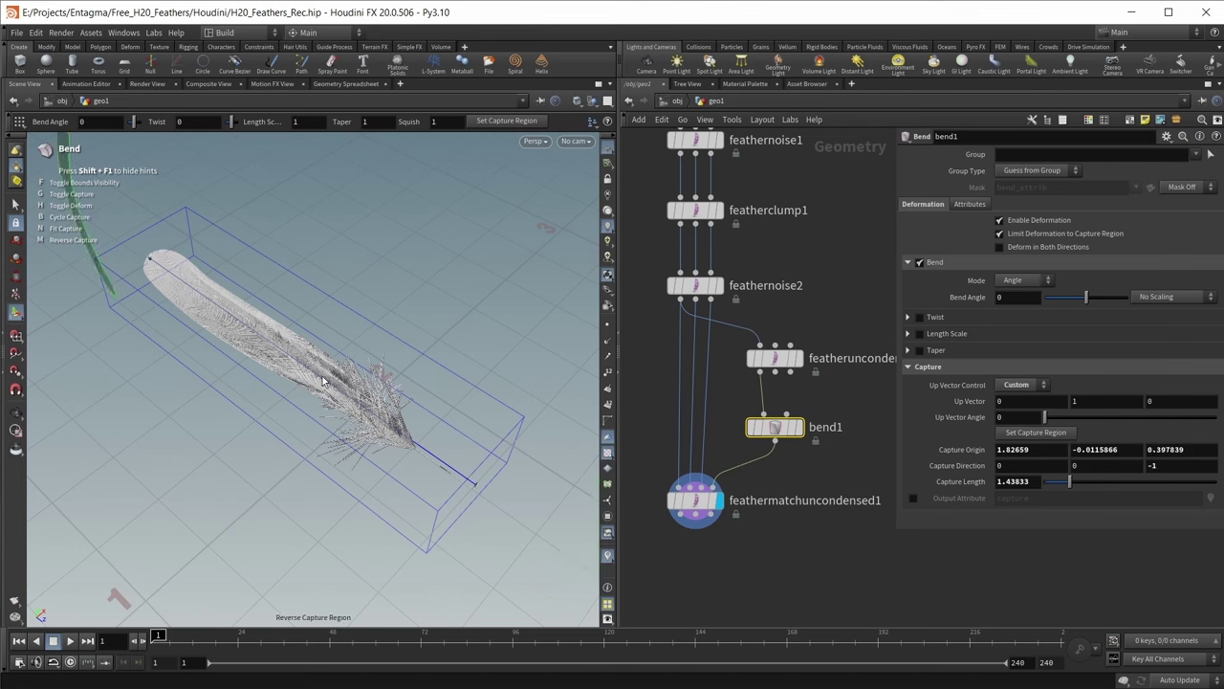
pyautogui.press('Escape')
pyautogui.moveTo(322, 381)
pyautogui.mouseDown()
pyautogui.moveTo(313, 371)
pyautogui.moveTo(312, 402)
pyautogui.mouseUp()
pyautogui.press('Return')
pyautogui.moveTo(106, 271); pyautogui.dragTo(251, 375)
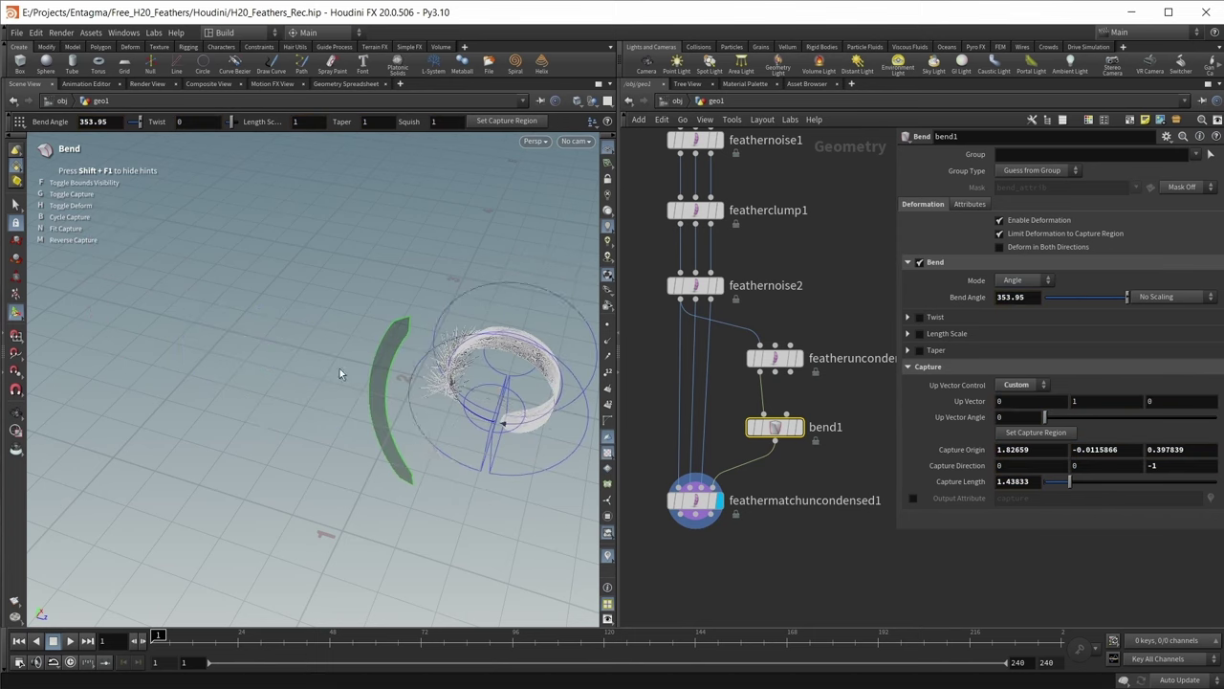
# - Inspect the bent feather through feathermatchuncondensed1 and bypass bend1
pyautogui.click(696, 499)
pyautogui.moveTo(478, 382); pyautogui.dragTo(423, 453)
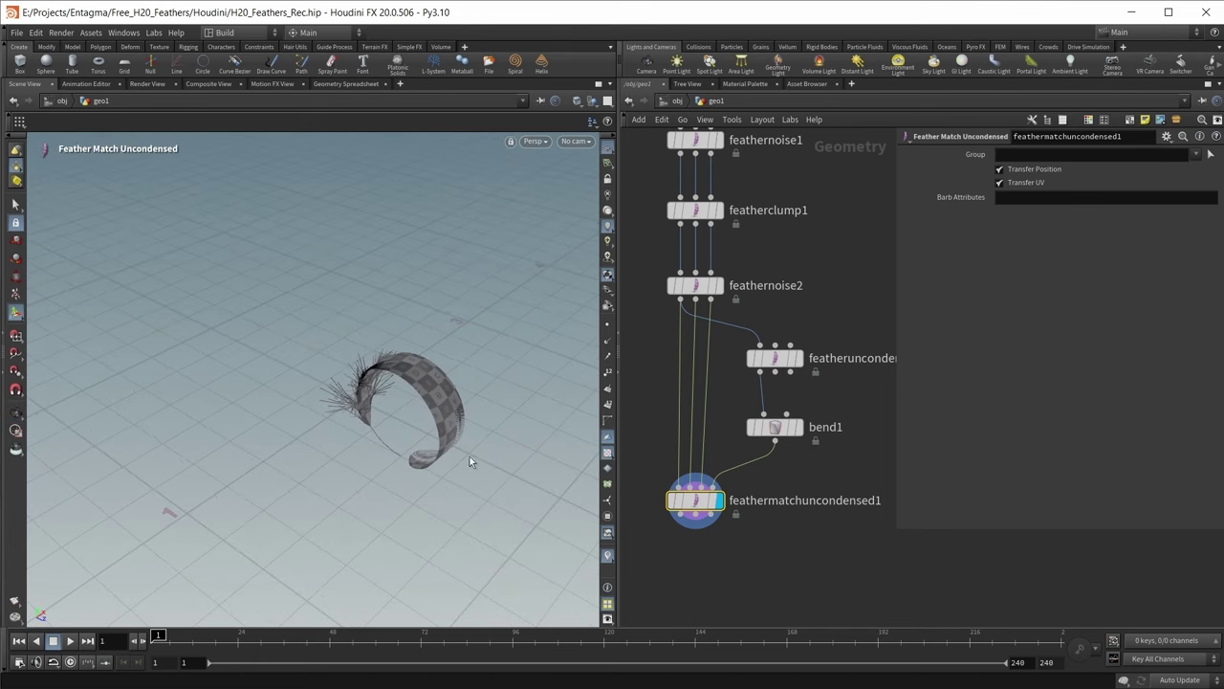
pyautogui.click(751, 427)
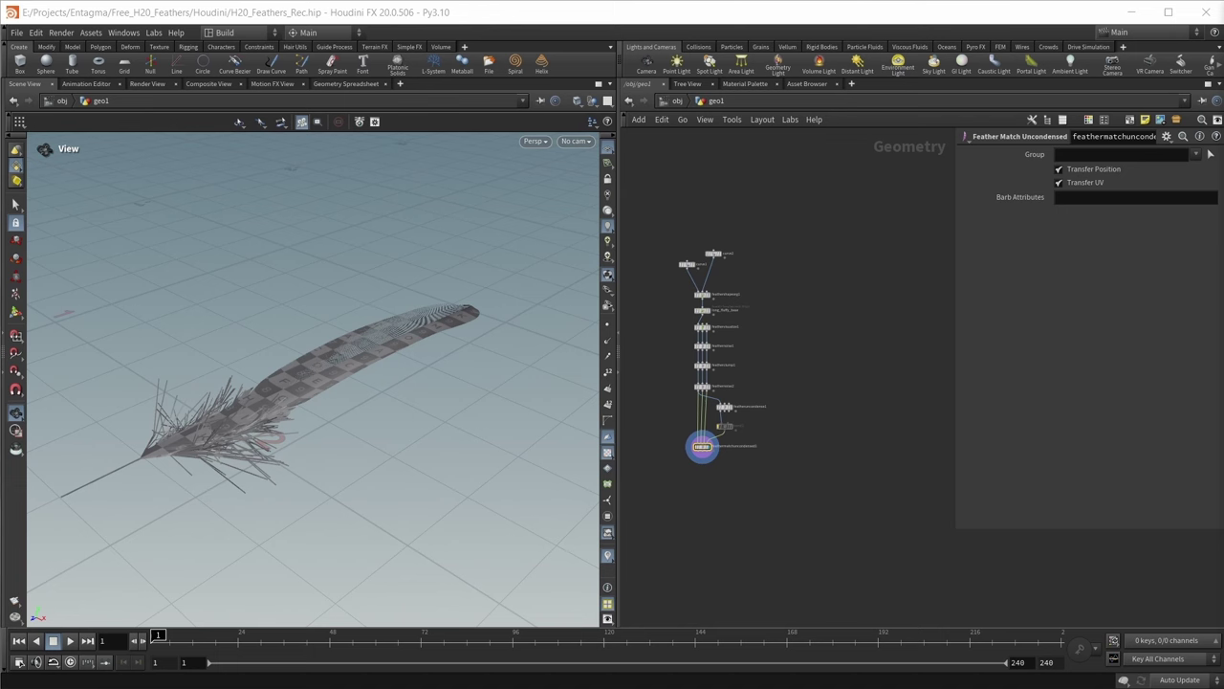
# - Paste the three copied feather setups into the network beside the existing feather chain and clear the selection
pyautogui.hotkey('ctrl', 'v')
pyautogui.press('h')
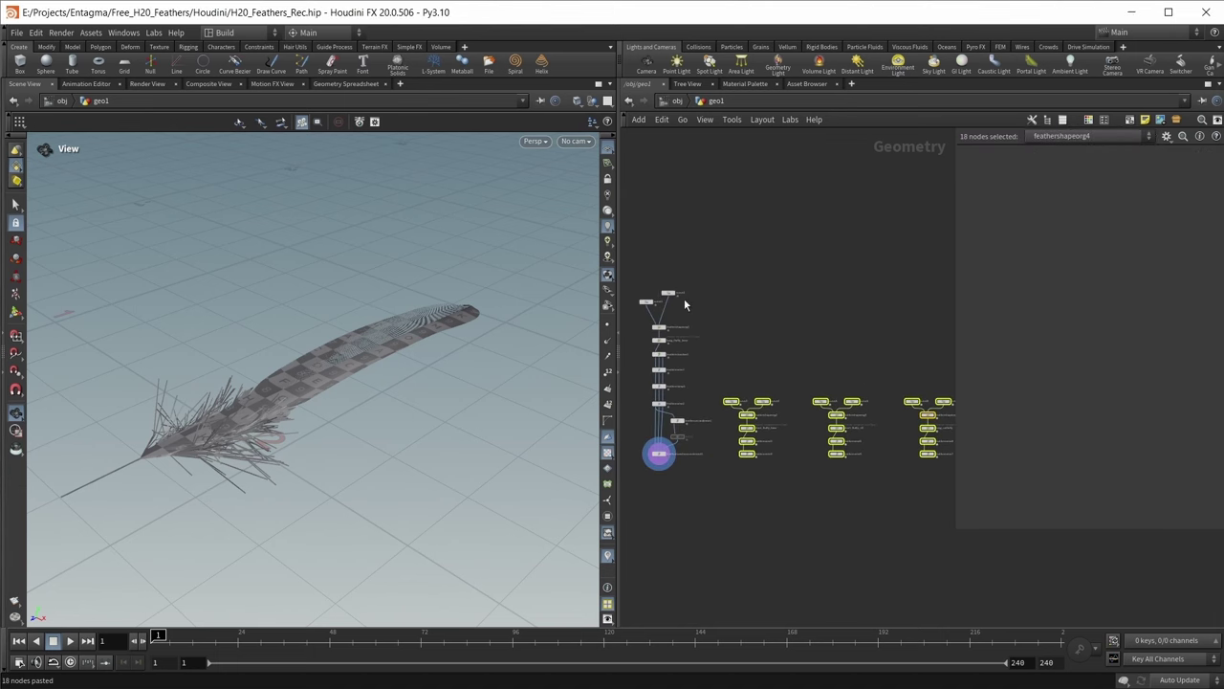
pyautogui.click(771, 525)
# - Examine the pasted feather chains and the names of their template nodes, including short_fluffy_base and long_unfluffy
pyautogui.scroll(5, 756, 440)
pyautogui.scroll(3, 824, 447)
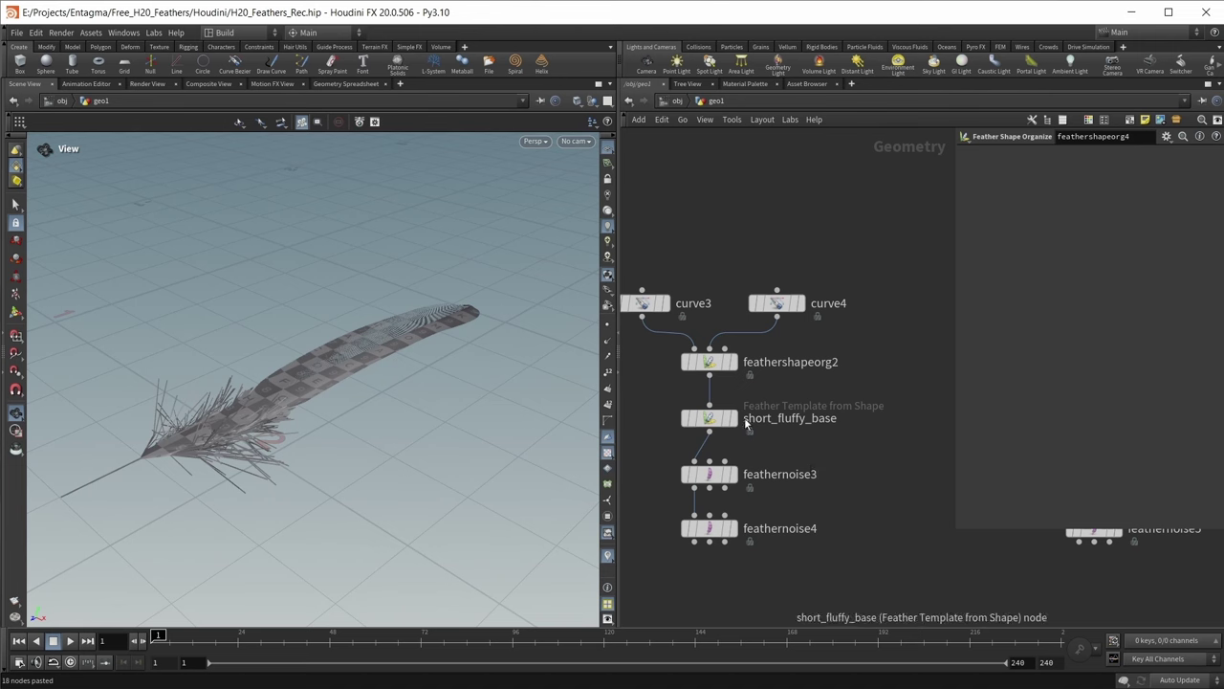
pyautogui.doubleClick(808, 418)
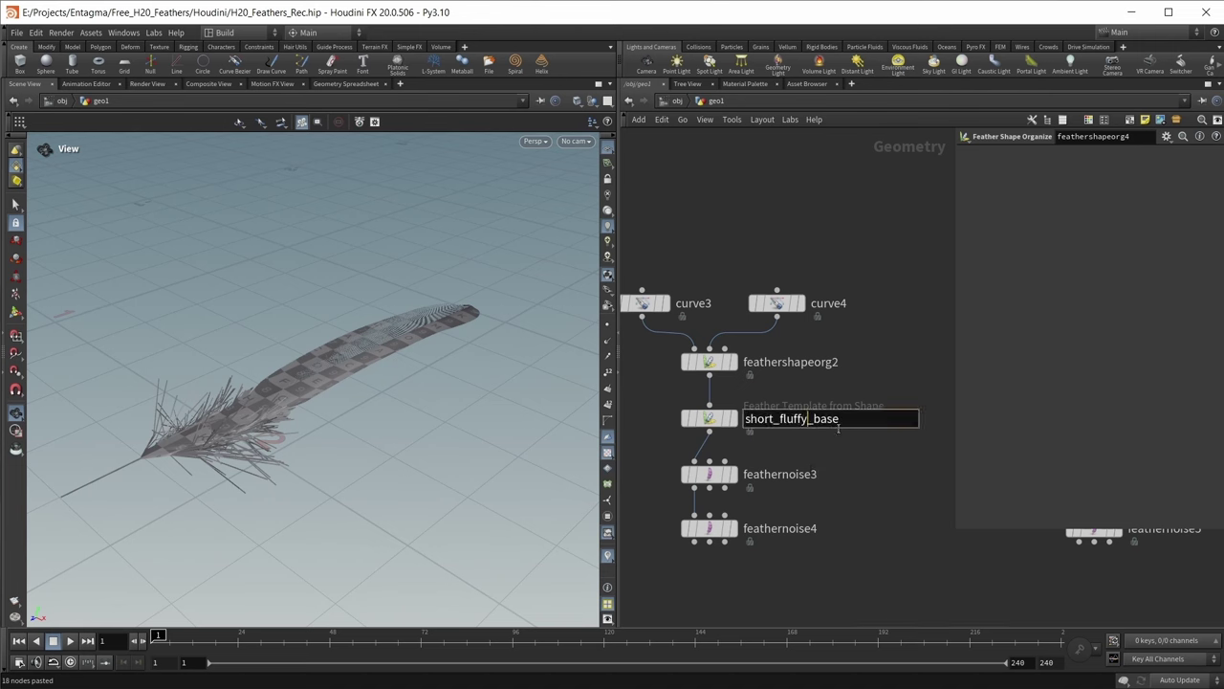
pyautogui.press('Return')
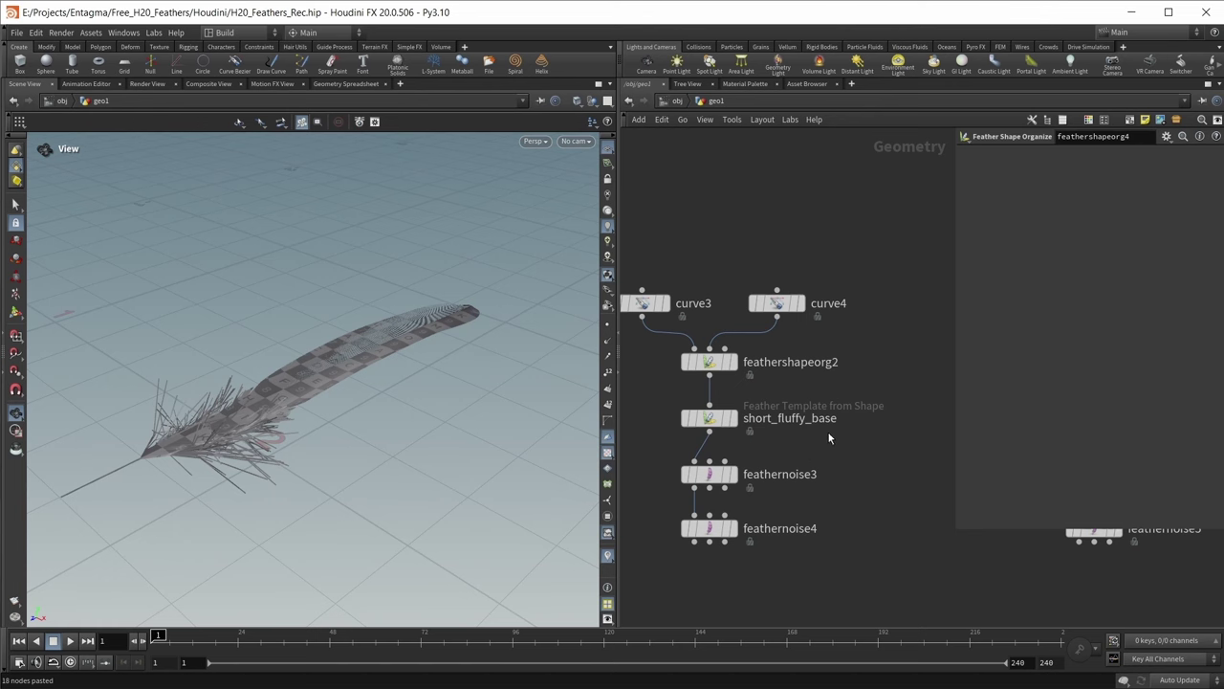
pyautogui.scroll(-1, 828, 432)
pyautogui.scroll(-3, 823, 438)
pyautogui.scroll(3, 784, 455)
pyautogui.moveTo(875, 470); pyautogui.dragTo(631, 477, button='middle')
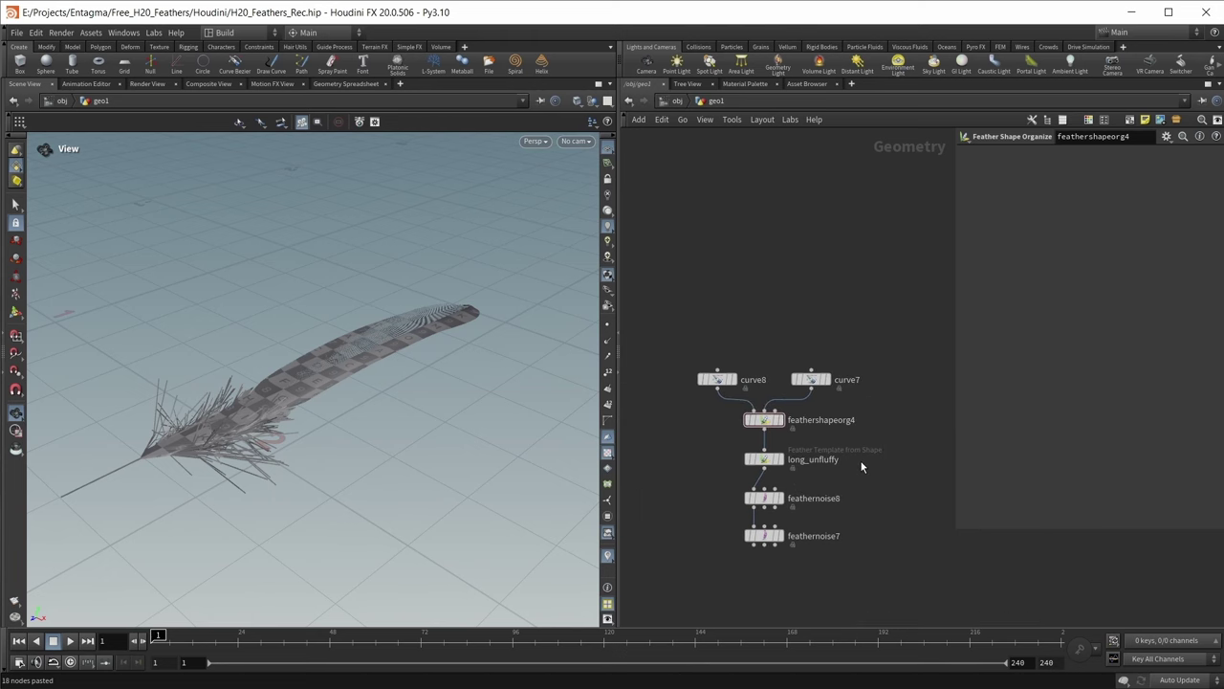
pyautogui.scroll(-4, 860, 467)
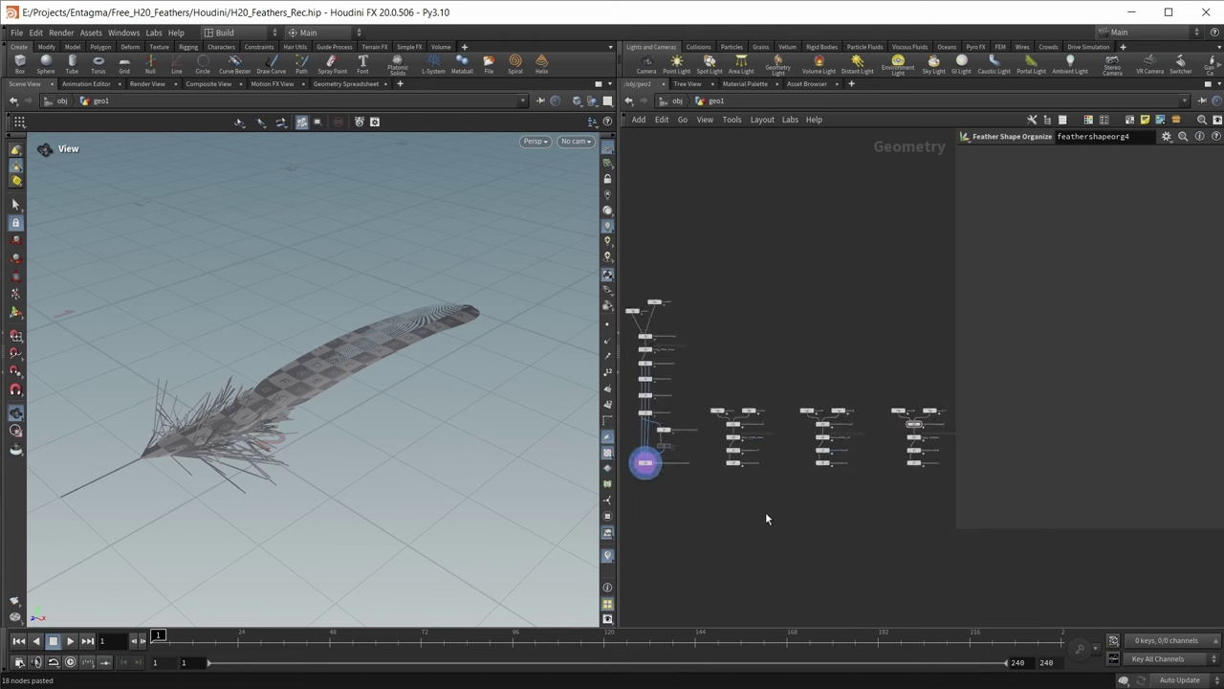
# - Merge feathermatchuncondensed1 with the last noise nodes of the three pasted chains, display the merge, and view all feathers from the top
pyautogui.press('Tab')
pyautogui.write('merge')
pyautogui.press('Return')
pyautogui.click(692, 505)
pyautogui.scroll(5, 786, 563)
pyautogui.moveTo(790, 560); pyautogui.dragTo(674, 543)
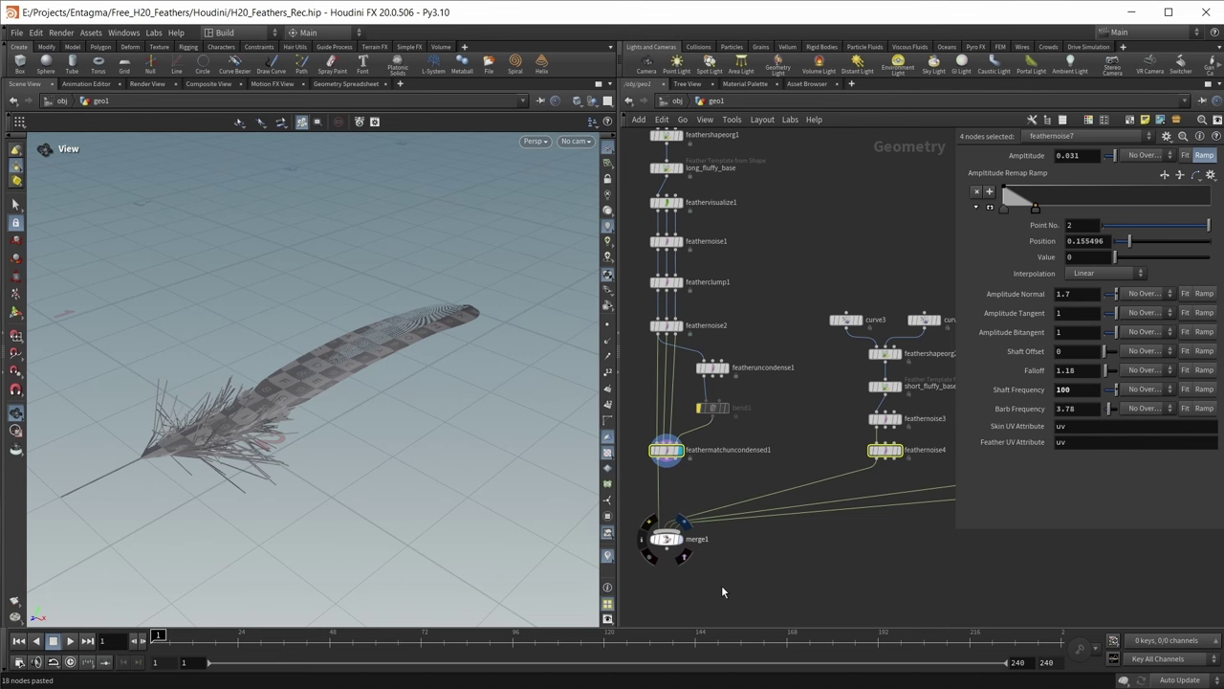
pyautogui.press('r')
pyautogui.hotkey('space', '2')
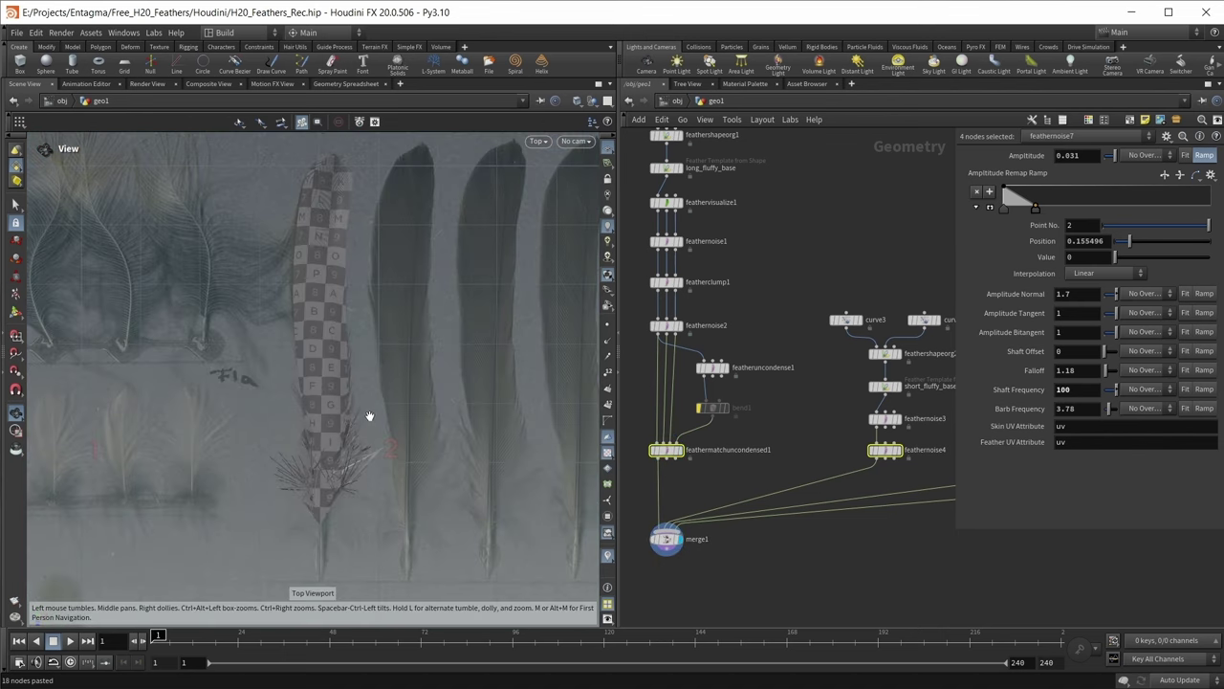
pyautogui.scroll(-8, 369, 415)
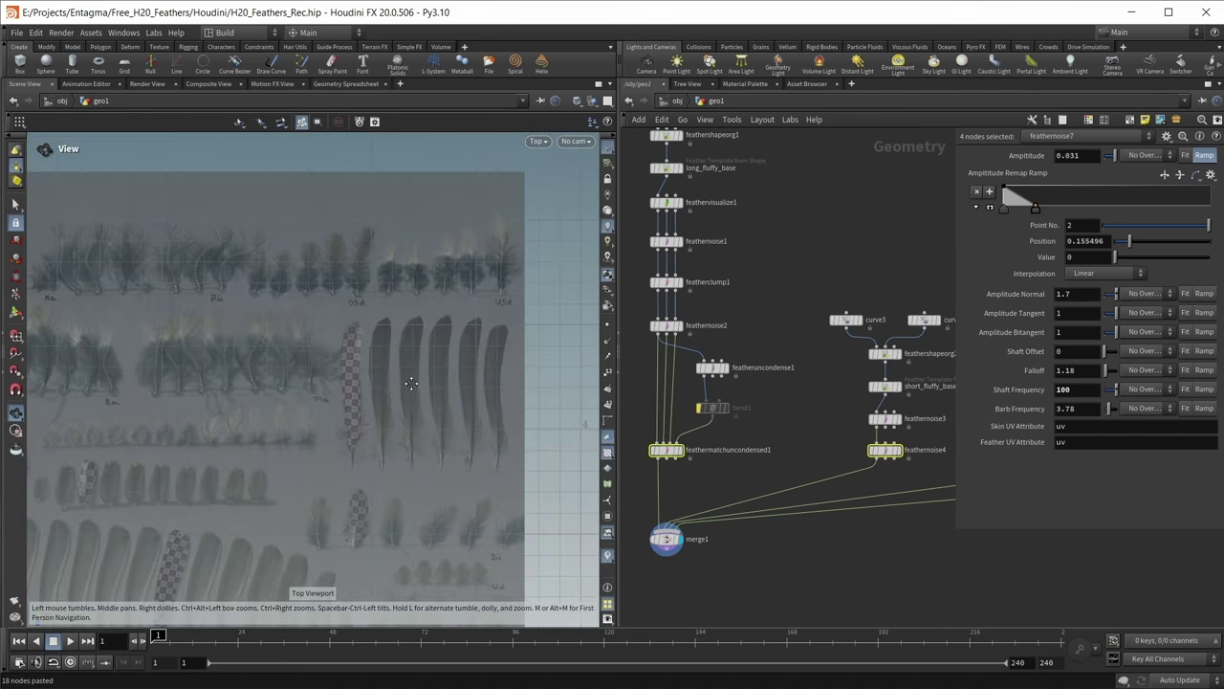
pyautogui.moveTo(411, 382); pyautogui.dragTo(510, 437, button='middle')
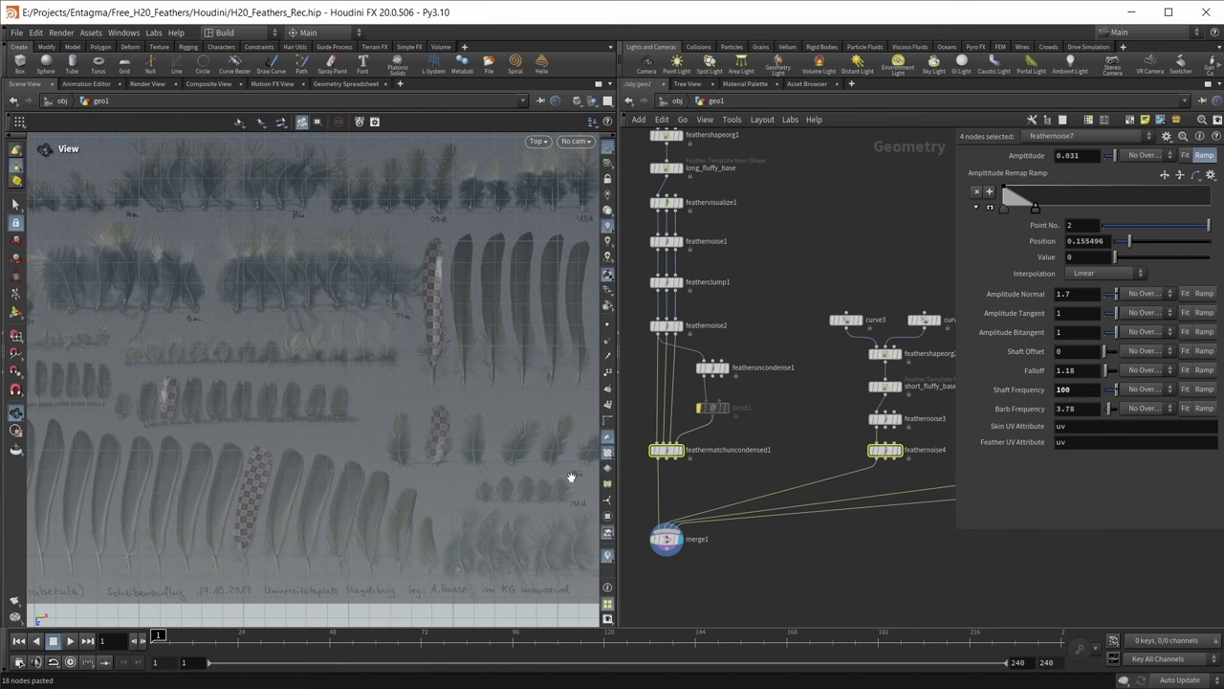
# - Add a second Feather Uncondense node fed by merge1 and display its output
pyautogui.moveTo(782, 567); pyautogui.dragTo(814, 460, button='middle')
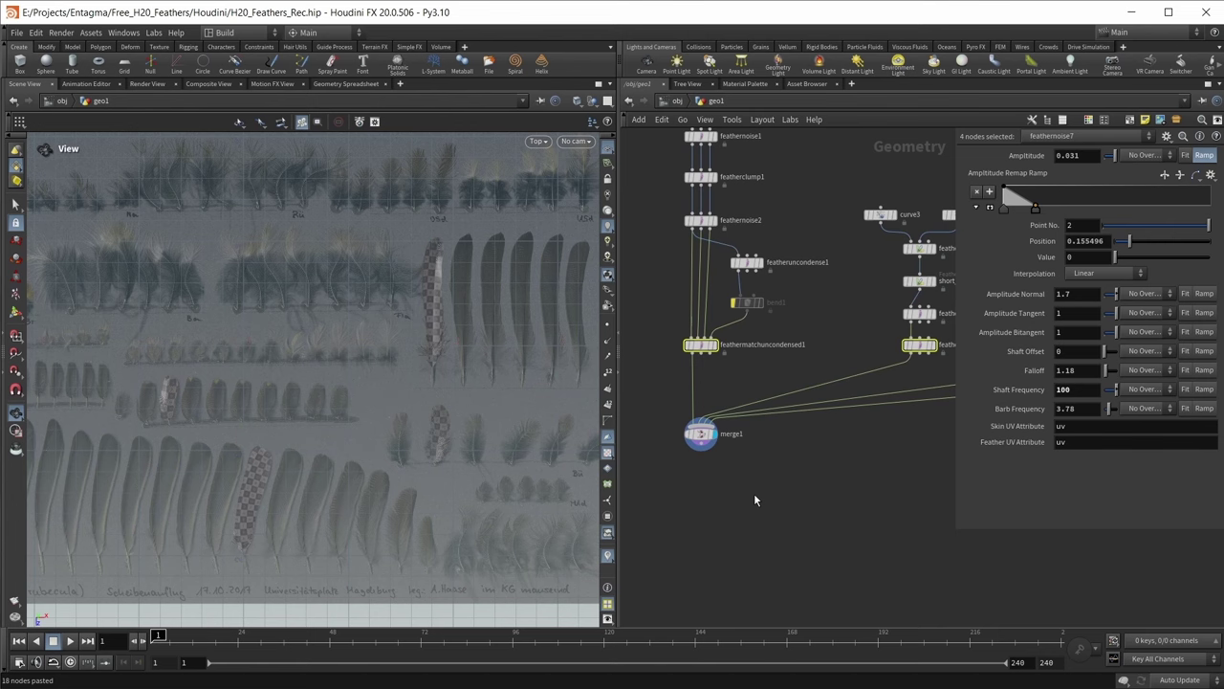
pyautogui.scroll(3, 740, 493)
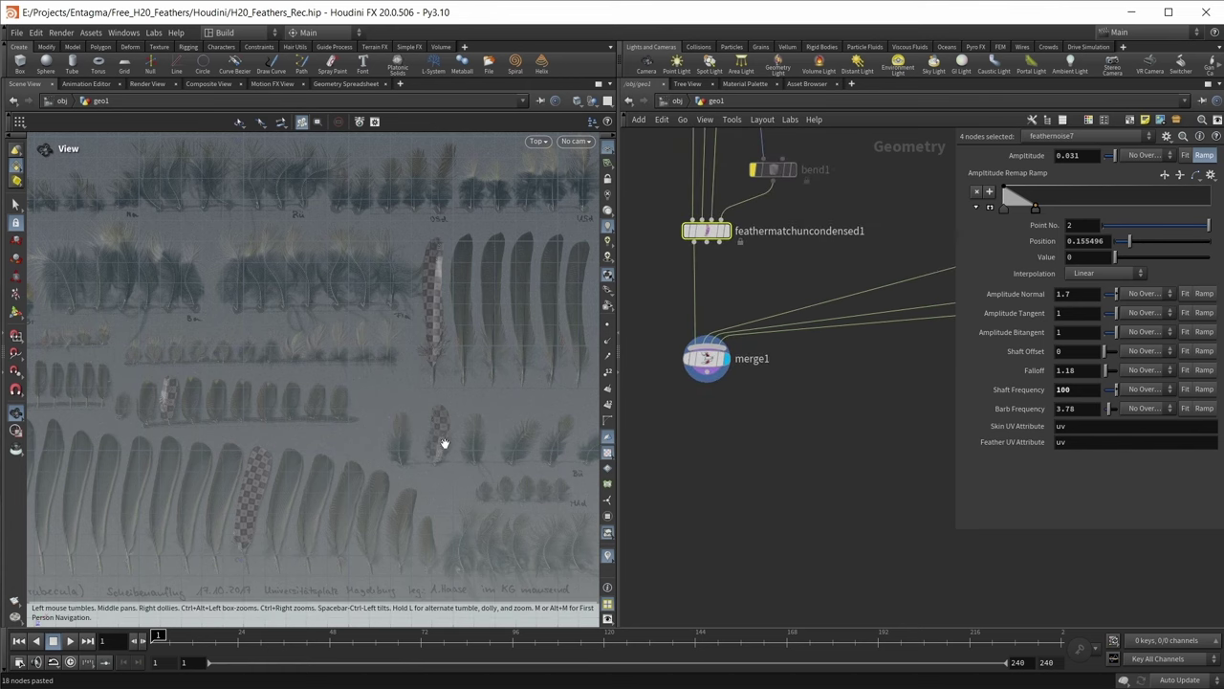
pyautogui.click(720, 427)
pyautogui.scroll(2, 765, 445)
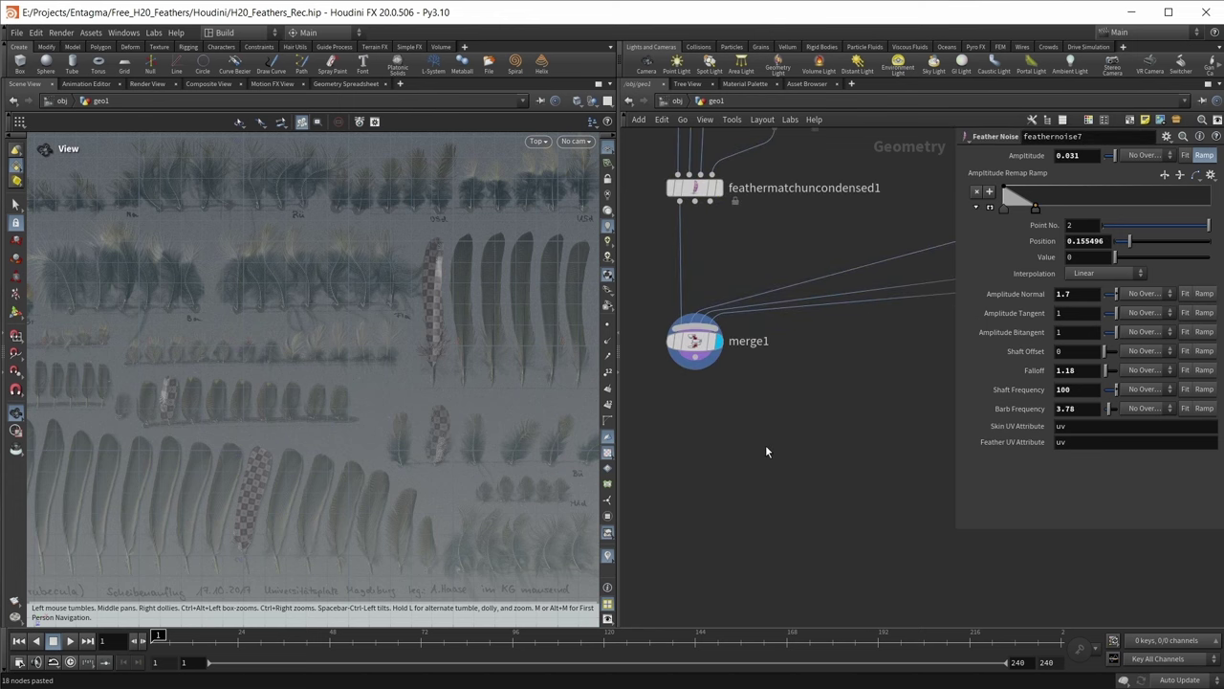
pyautogui.press('Tab')
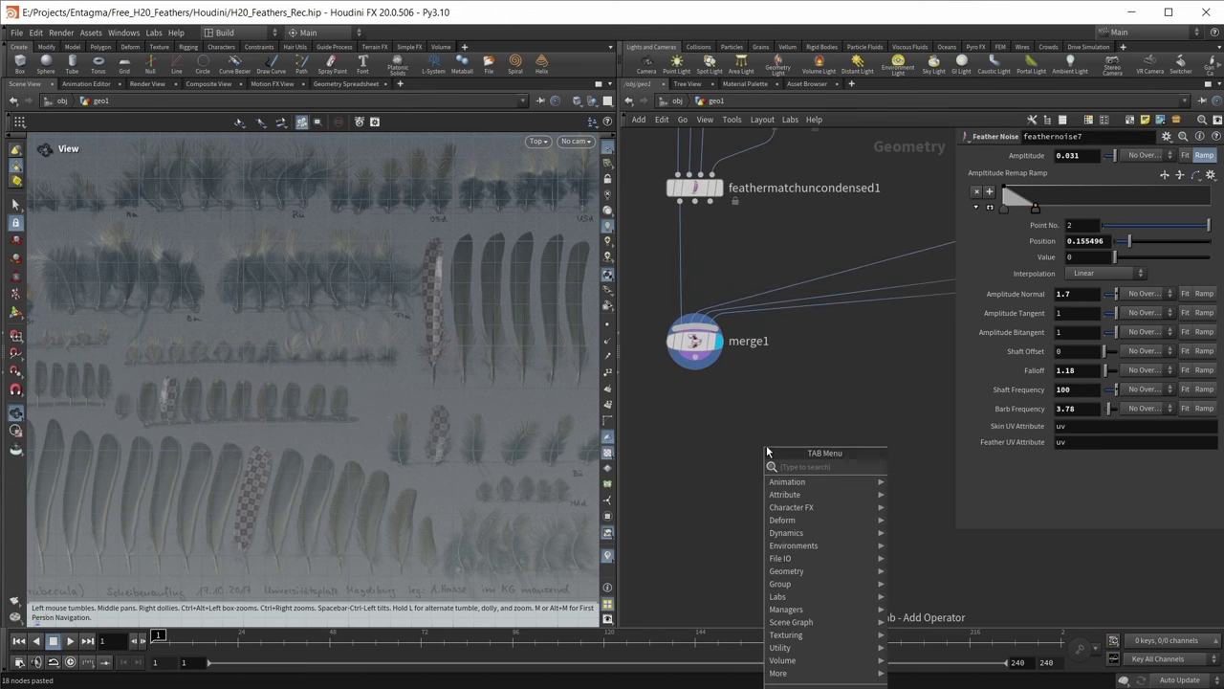
pyautogui.write('feather')
pyautogui.click(938, 581)
pyautogui.click(785, 409)
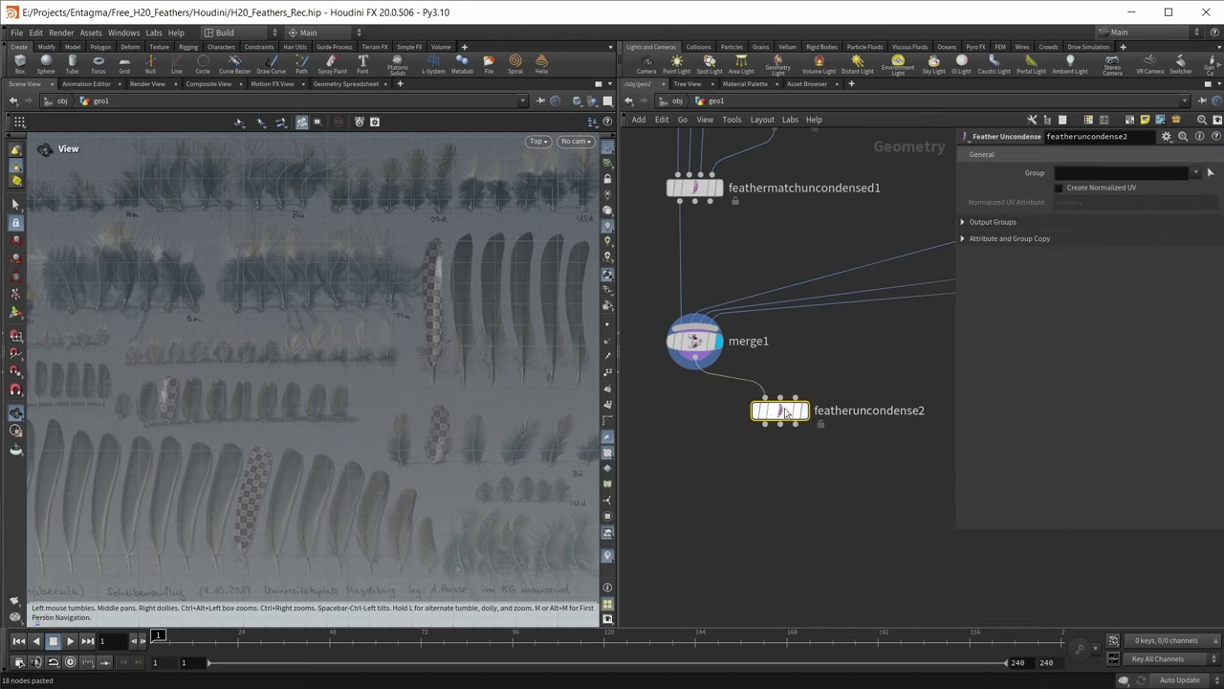
pyautogui.scroll(-3, 804, 457)
pyautogui.click(806, 457)
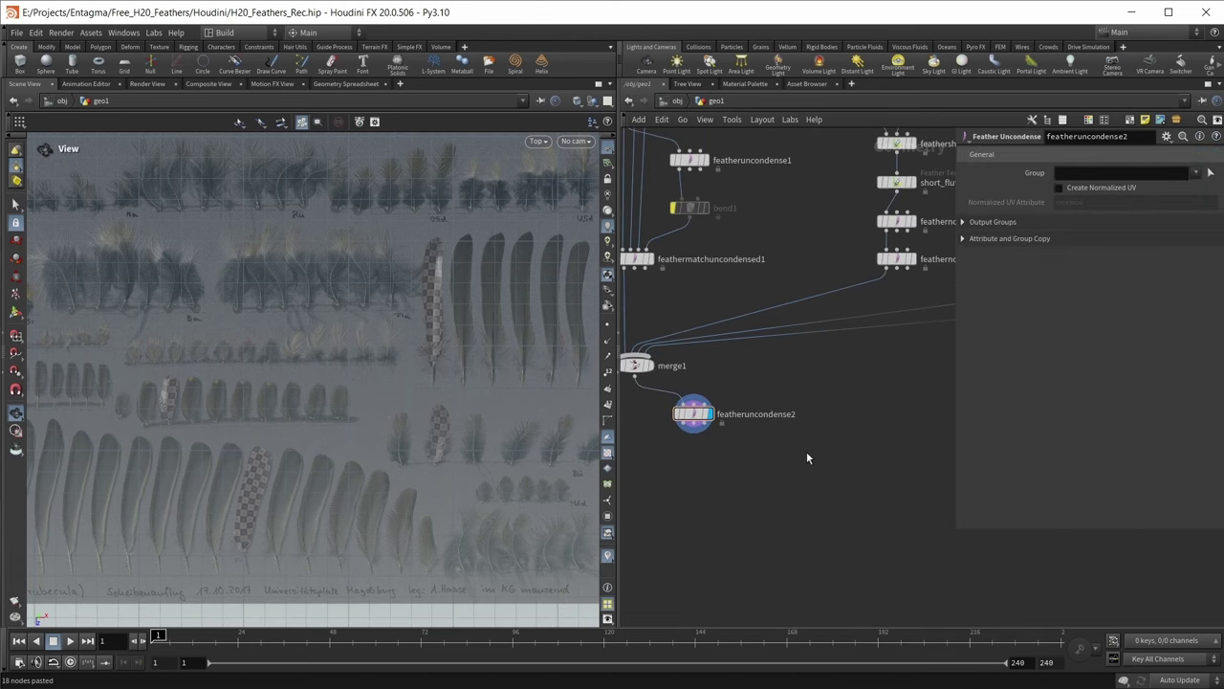
# - Add a Grid node beside featheruncondense2 and display it
pyautogui.press('Tab')
pyautogui.write('grid')
pyautogui.press('Return')
pyautogui.click(870, 418)
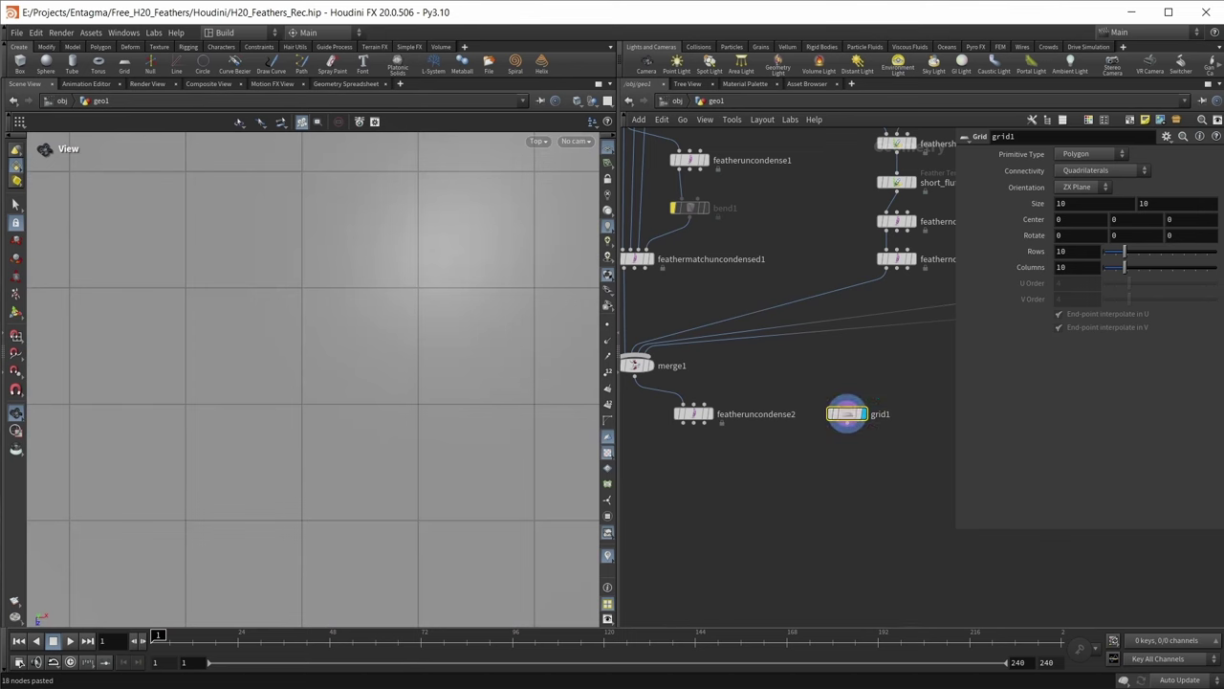
# - Set grid1's size to 6.93 by 4.92 and compare its extents with the feather reference image
pyautogui.click(1058, 203)
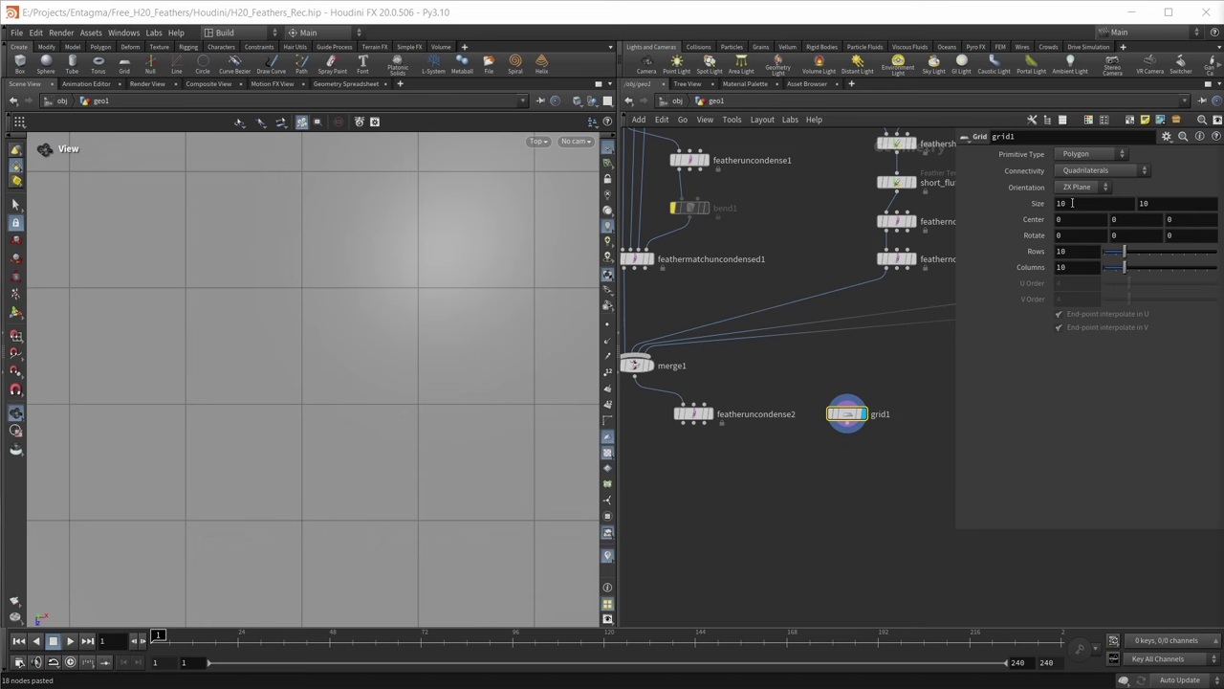
pyautogui.write('6.93')
pyautogui.press('Tab')
pyautogui.write('4.92')
pyautogui.press('Return')
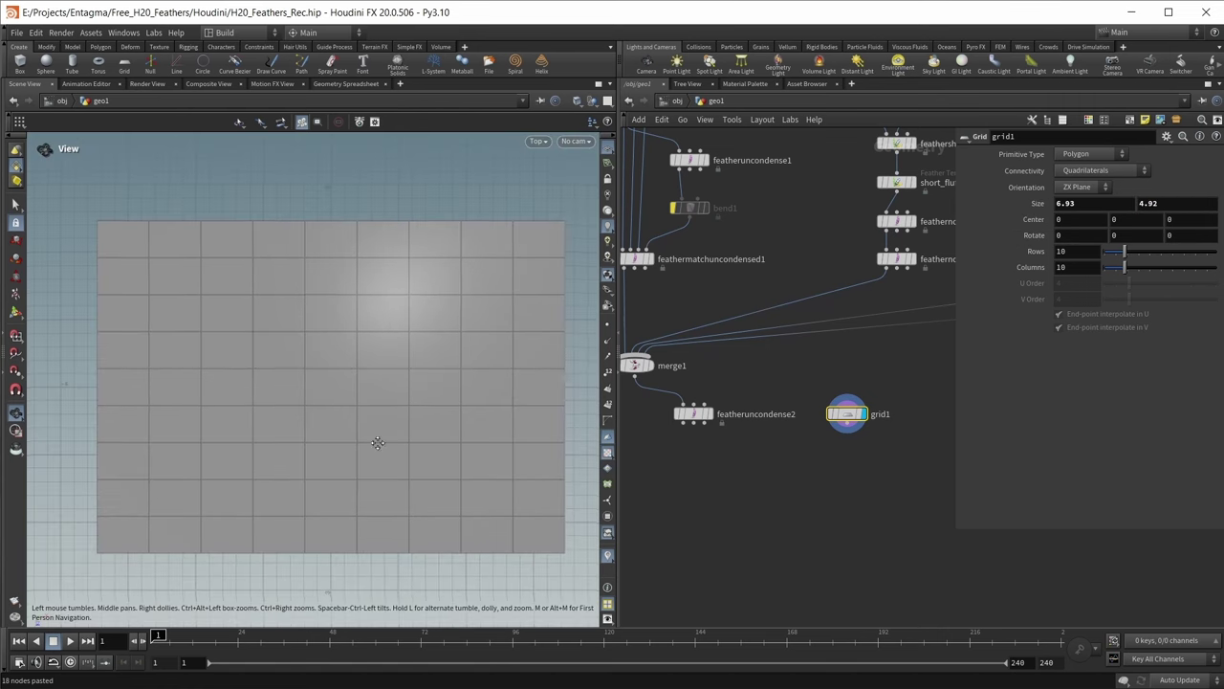
pyautogui.click(714, 393)
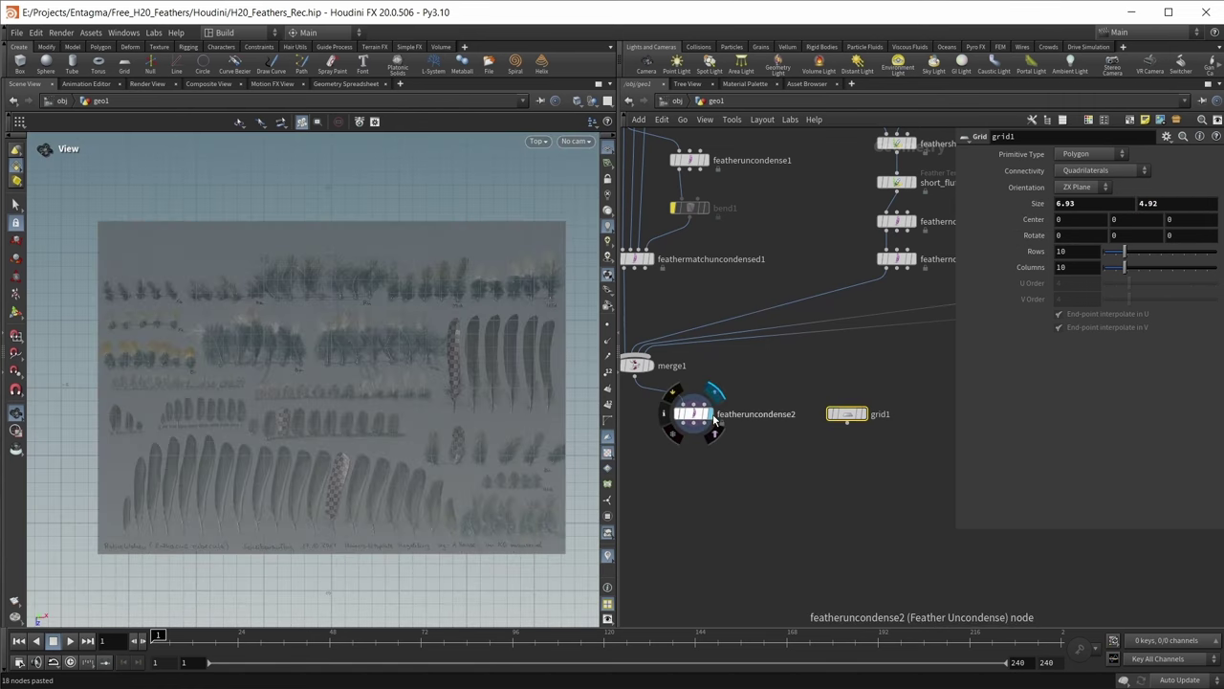
pyautogui.click(867, 415)
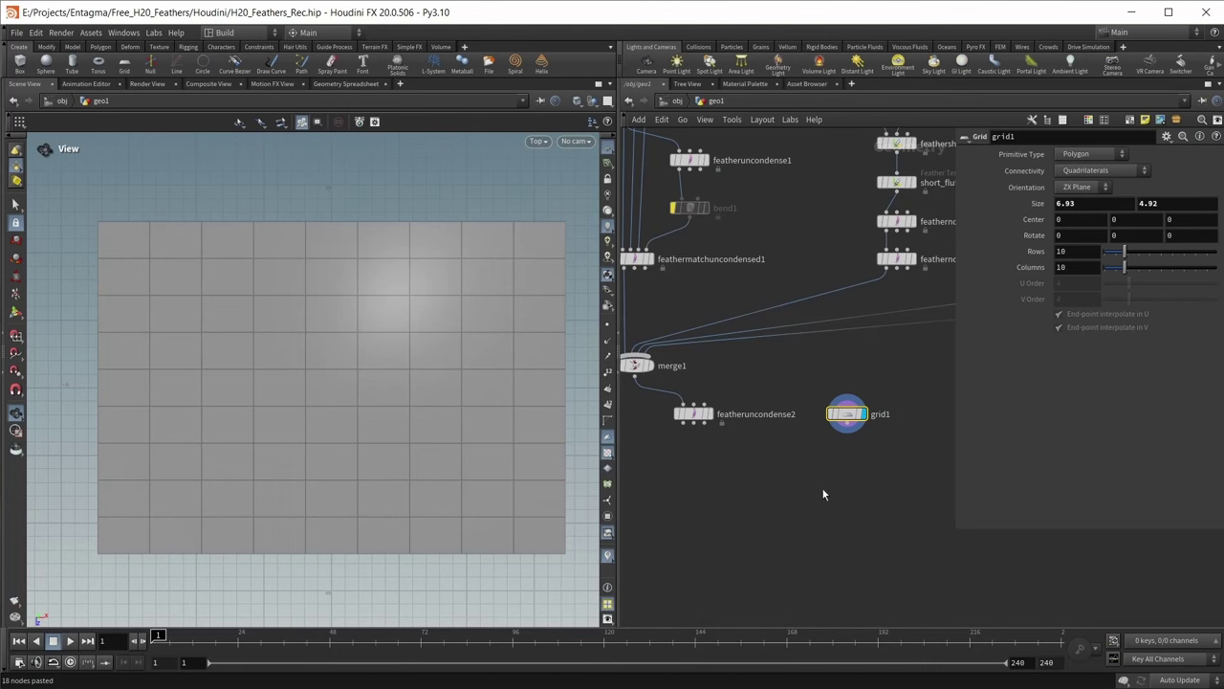
# - Add a UV Texture node below grid1, connect it to the grid, and display it
pyautogui.press('Tab')
pyautogui.write('uv te')
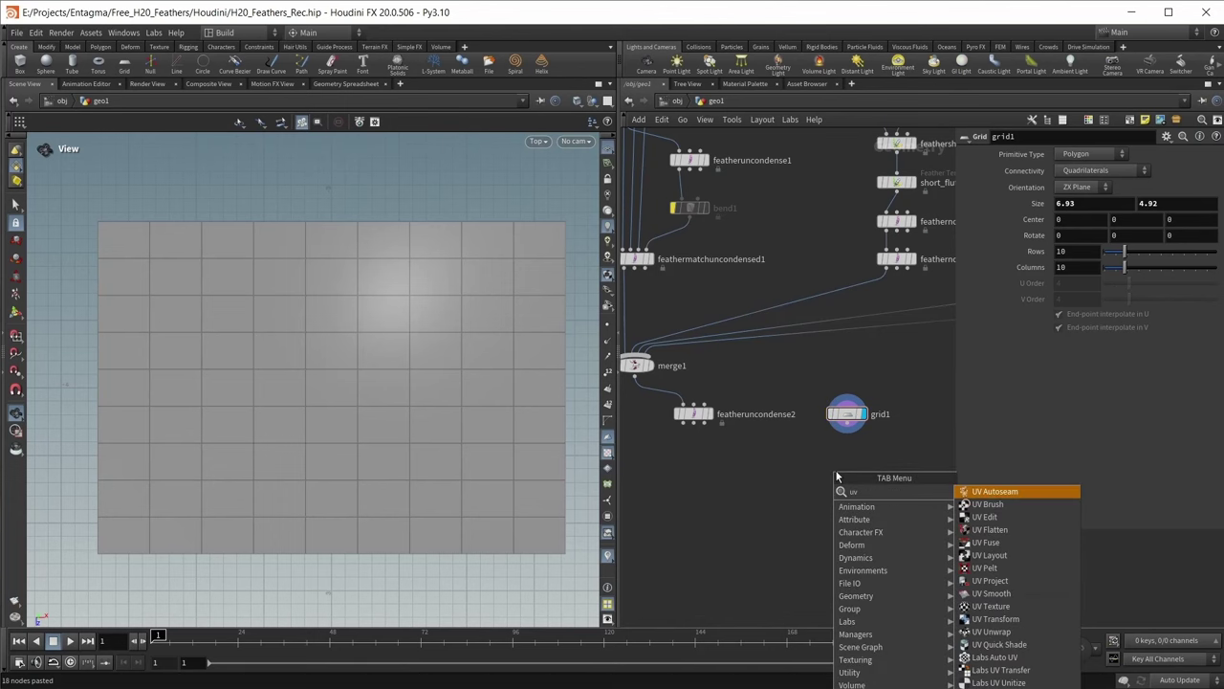
pyautogui.press('Return')
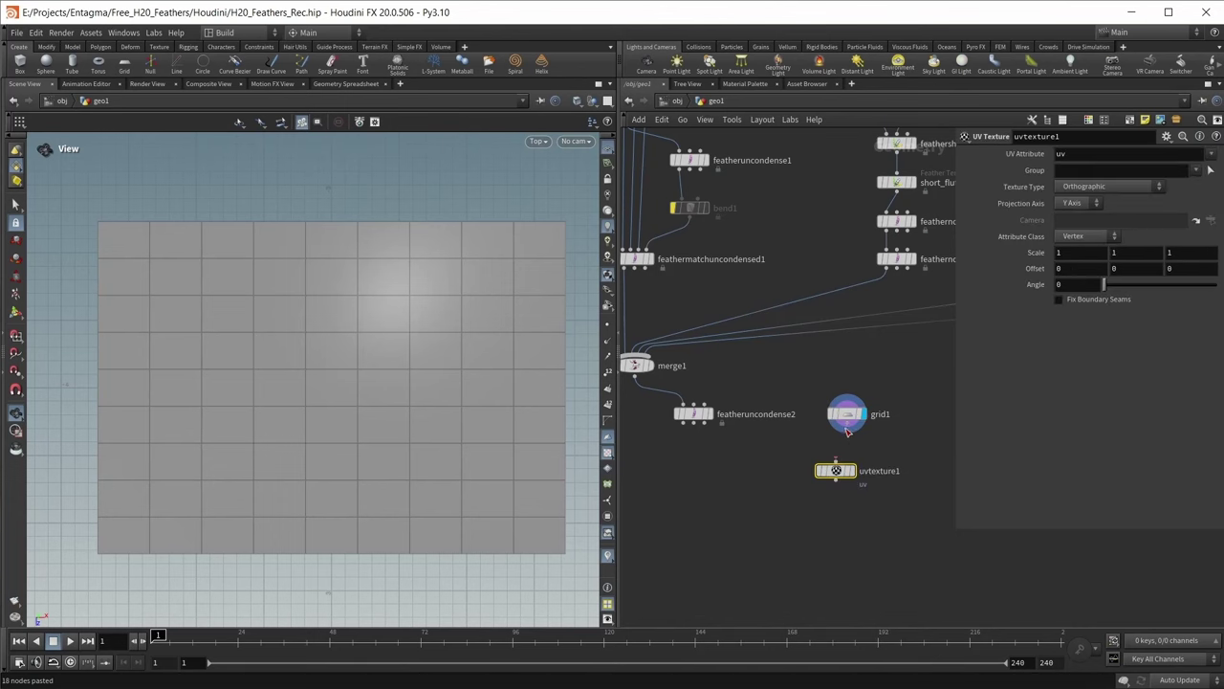
pyautogui.moveTo(836, 471); pyautogui.dragTo(846, 456)
pyautogui.click(866, 457)
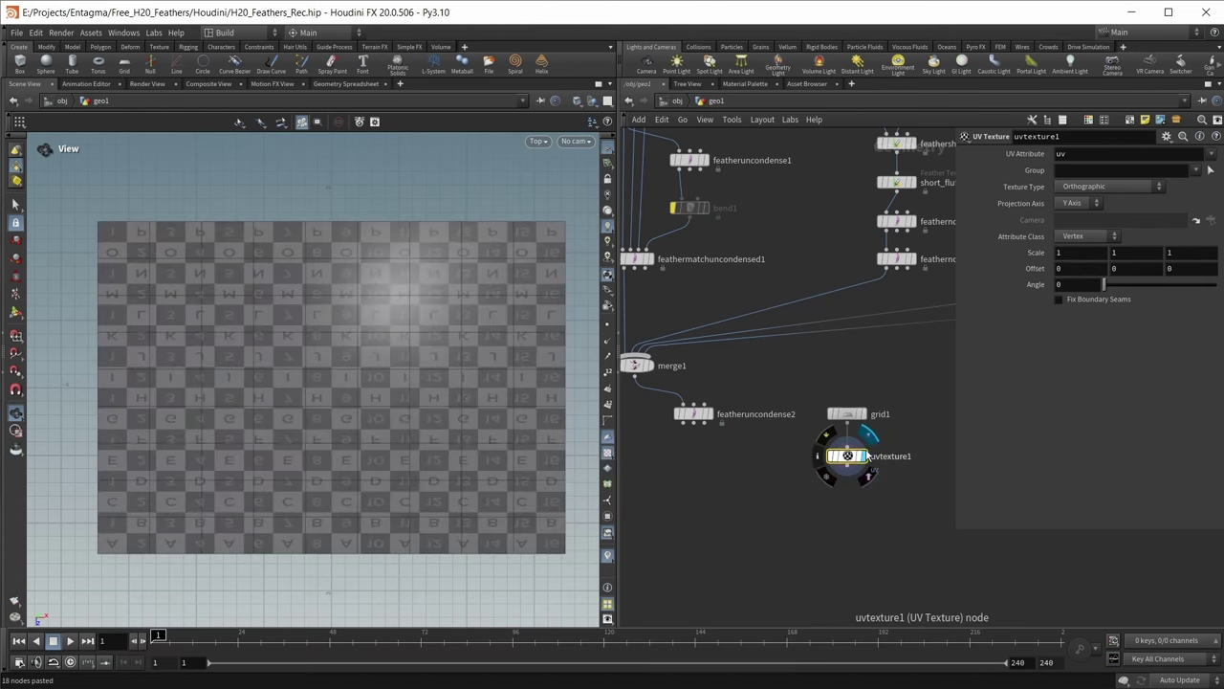
# - Flip the grid's UVs vertically by setting uvtexture1's second scale value to -1 and its second offset value to 1
pyautogui.write('1')
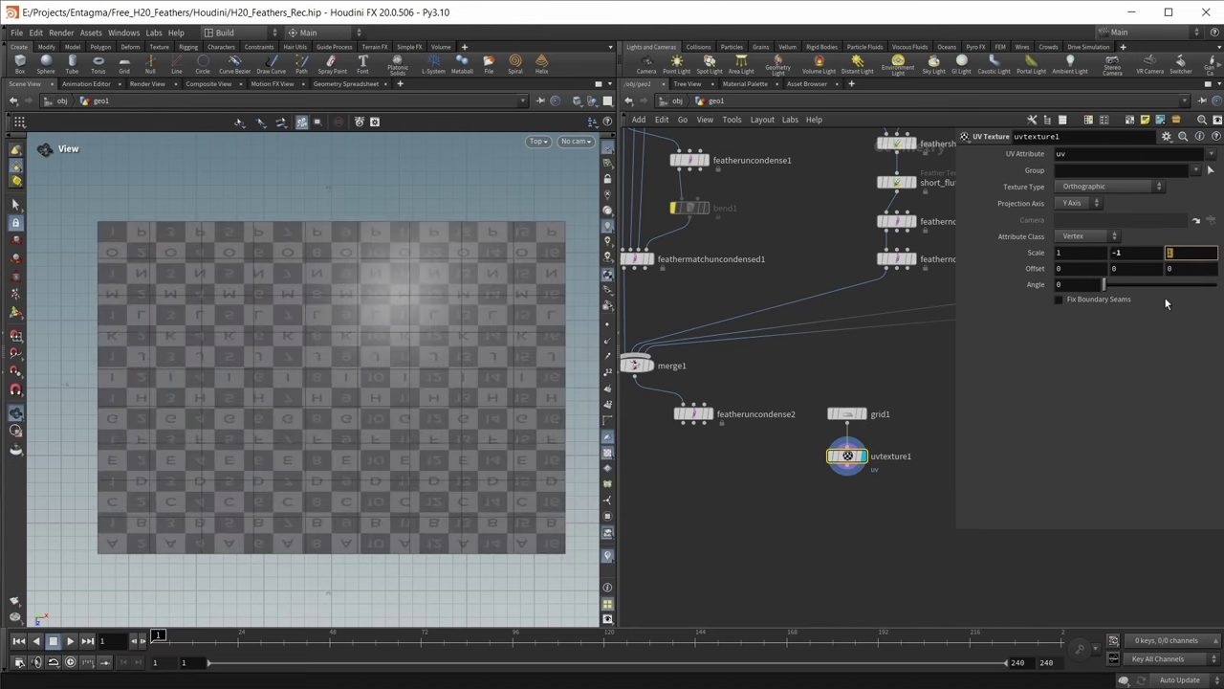
pyautogui.press('Tab')
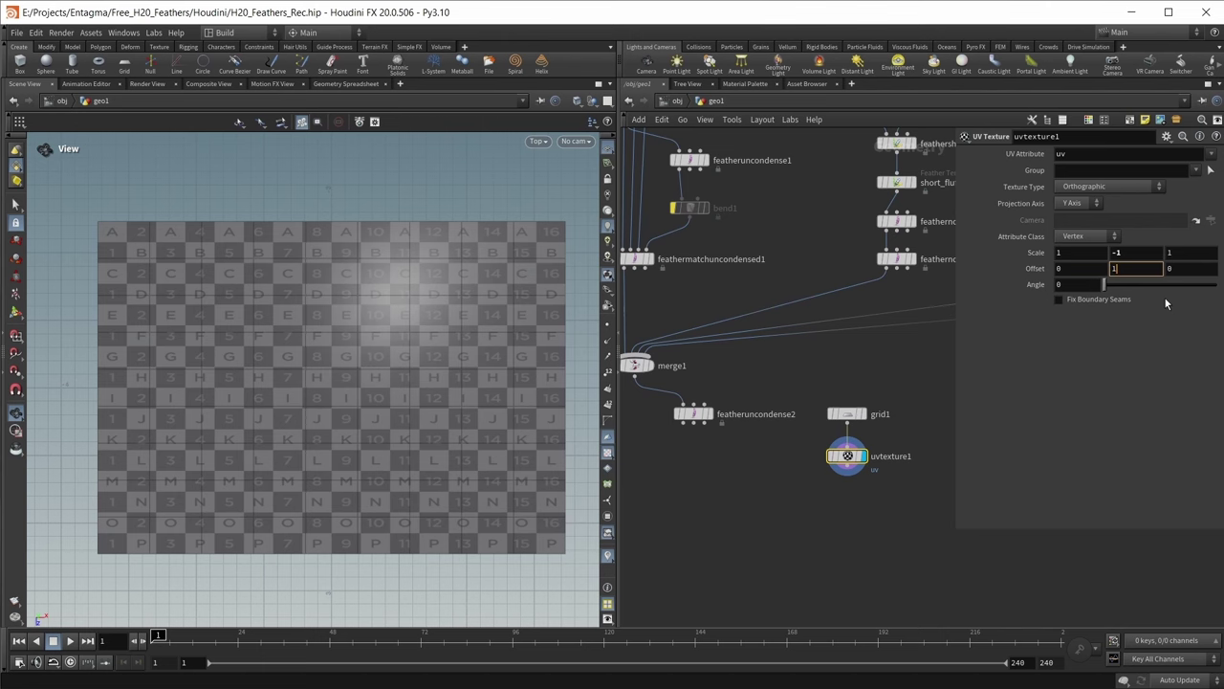
pyautogui.press('Return')
# - Place a Point VOP node below featheruncondense2 and uvtexture1
pyautogui.scroll(2, 706, 524)
pyautogui.press('Up')
pyautogui.press('Tab')
pyautogui.write('pointvop')
pyautogui.press('Return')
pyautogui.click(731, 538)
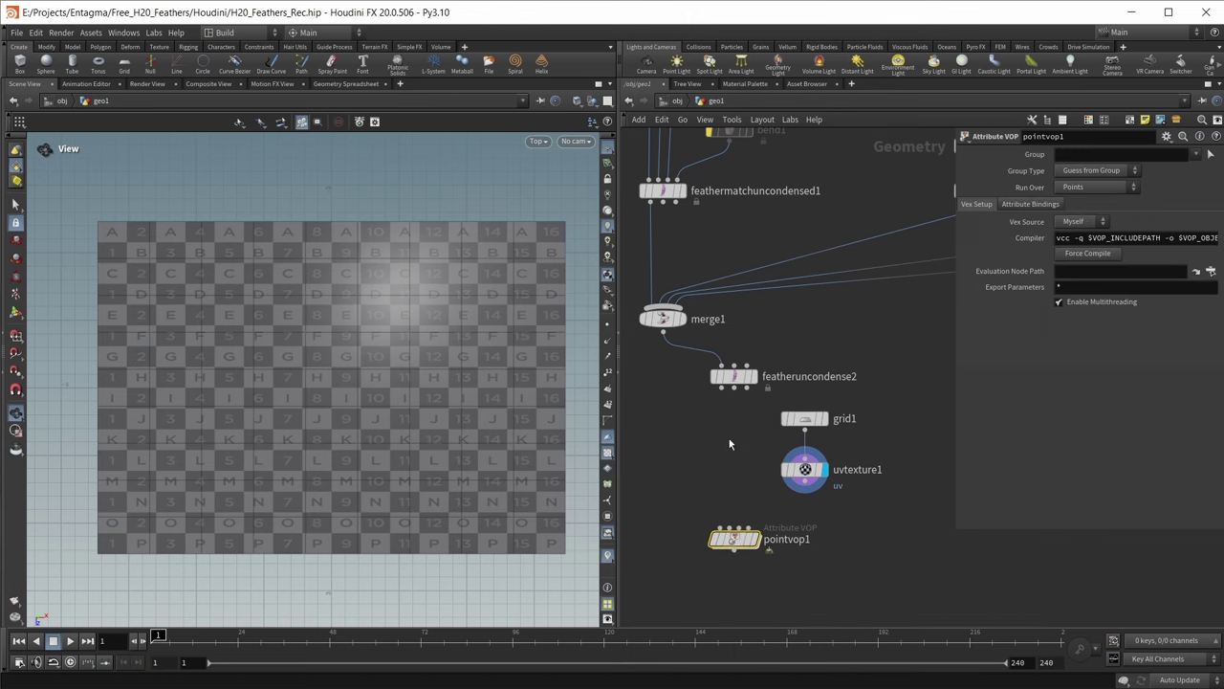
# - Connect featheruncondense2 to pointvop1's first input and uvtexture1 to its second input, and display pointvop1
pyautogui.moveTo(720, 388); pyautogui.dragTo(732, 536)
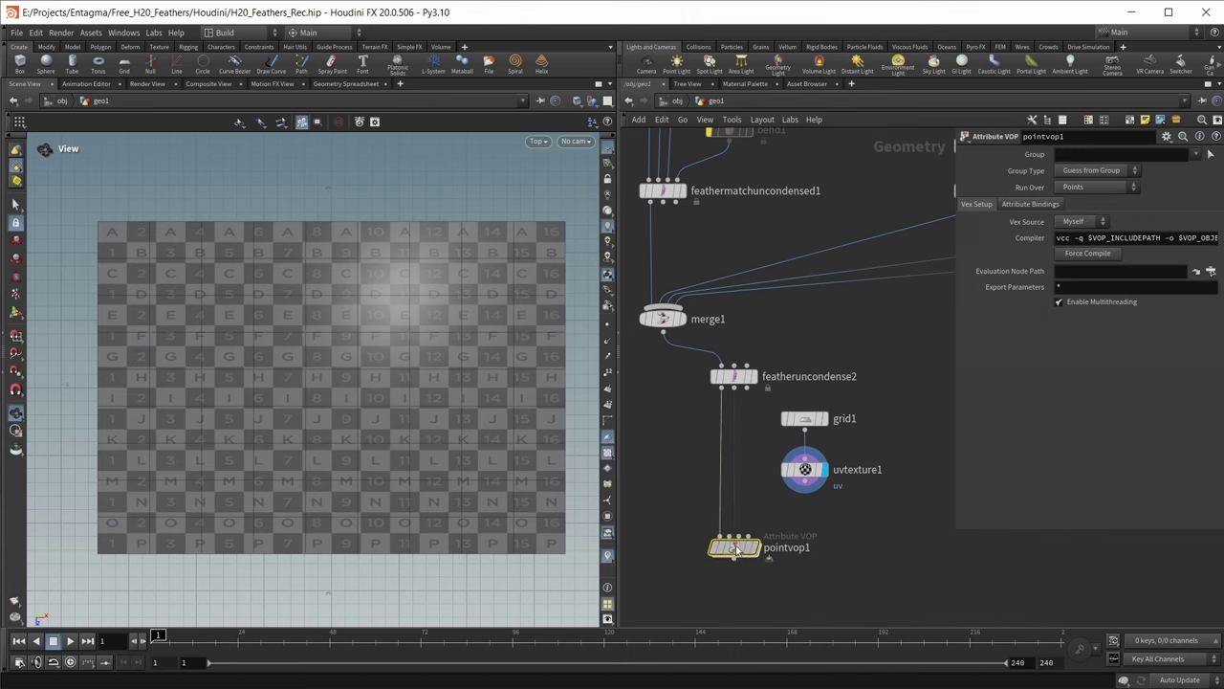
pyautogui.moveTo(804, 490); pyautogui.dragTo(737, 531)
pyautogui.click(755, 532)
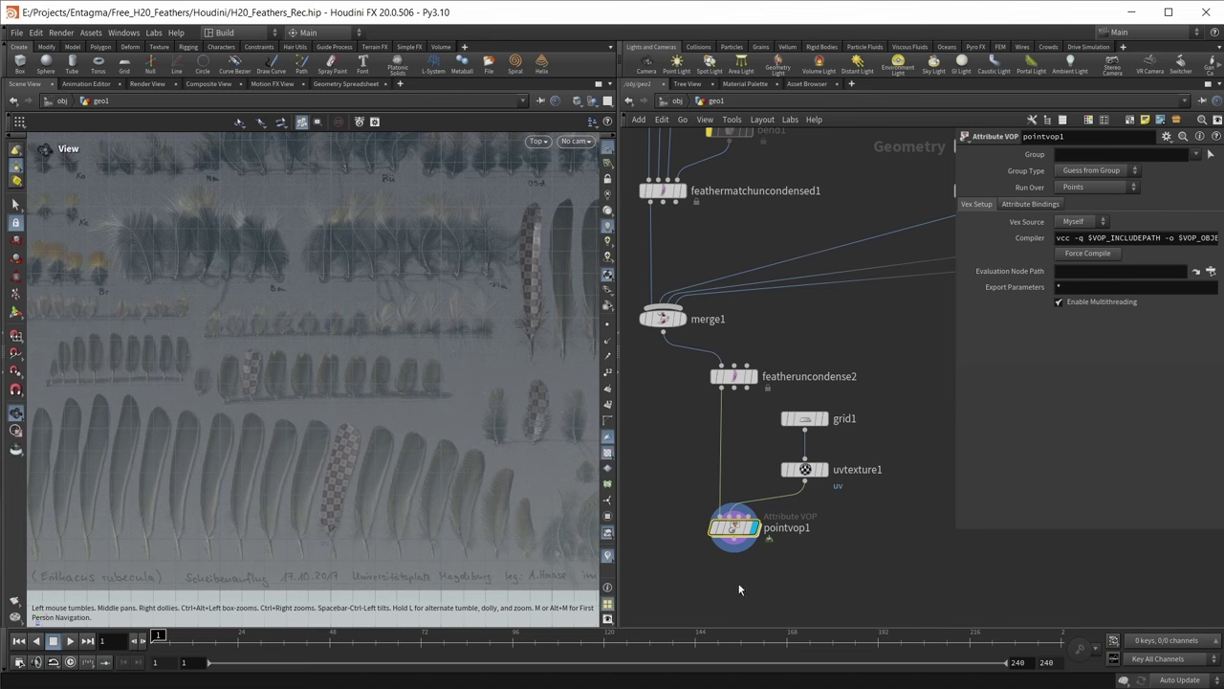
# - Open pointvop1's VEX network and add an XYZ Distance node between the global and output nodes
pyautogui.doubleClick(728, 534)
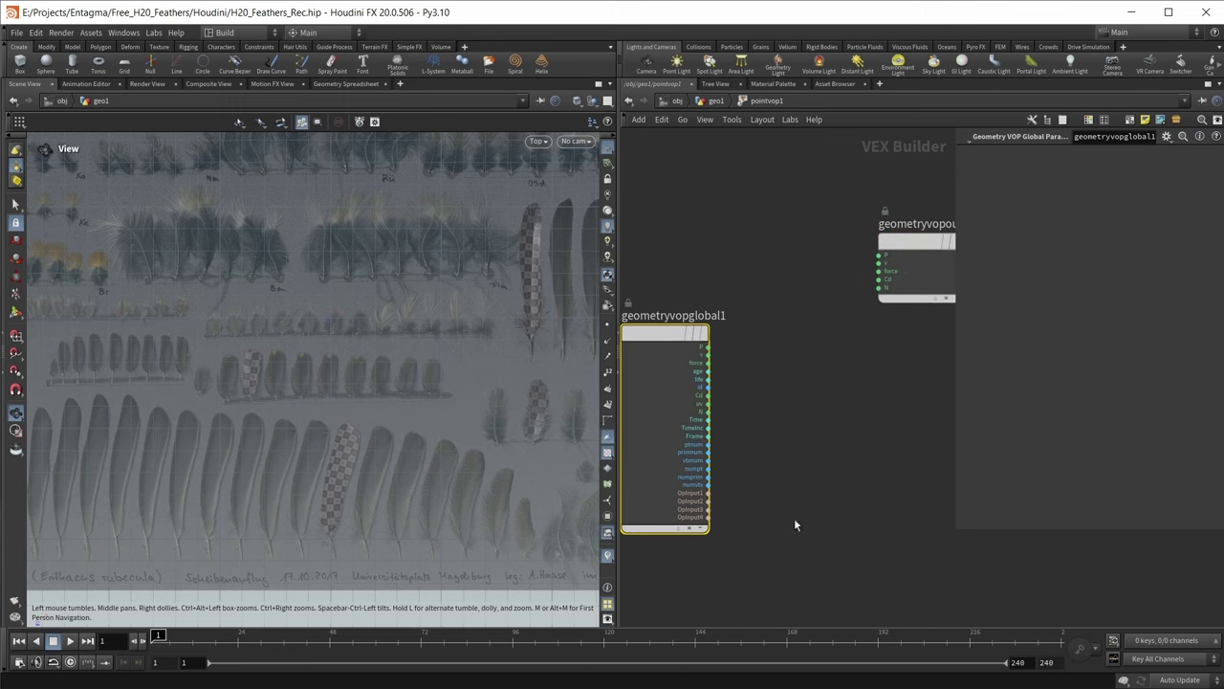
pyautogui.moveTo(612, 487); pyautogui.dragTo(301, 478)
pyautogui.press('Tab')
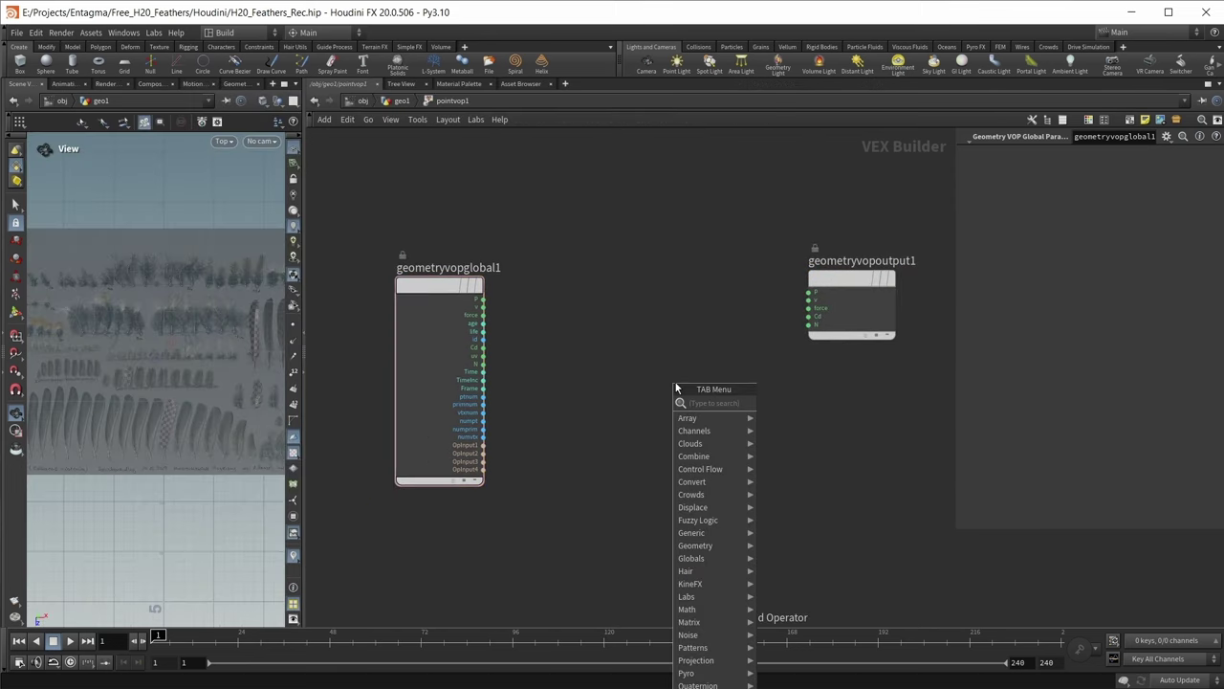
pyautogui.write('xyz')
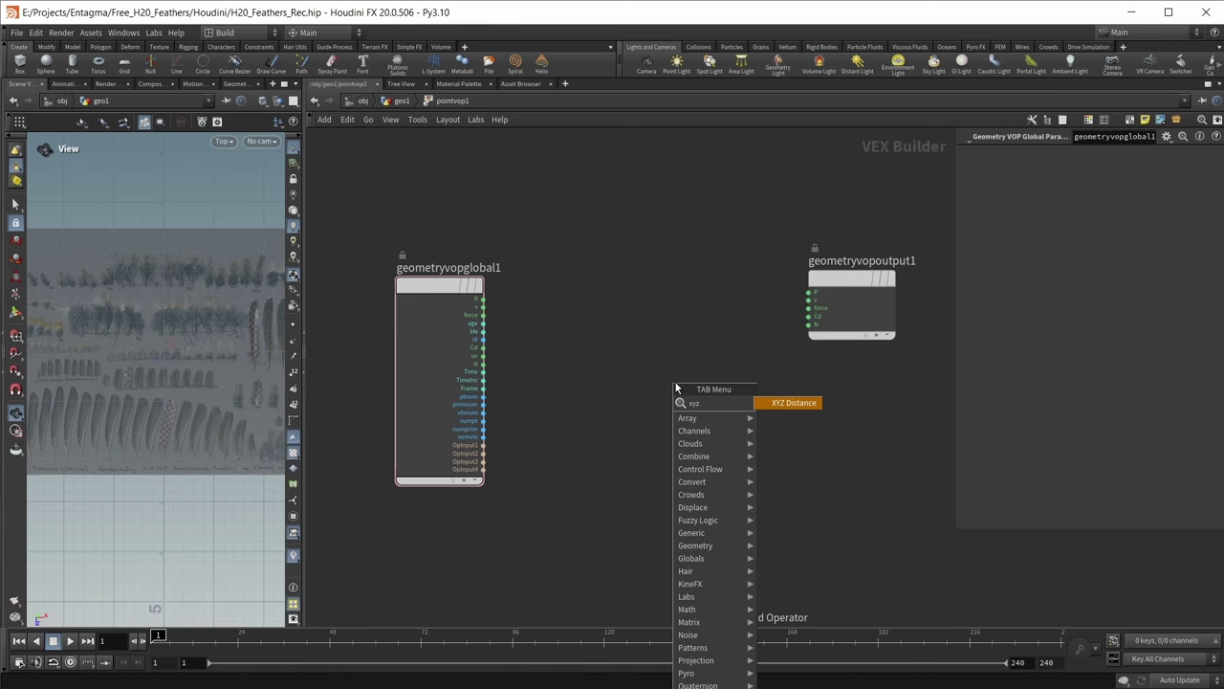
pyautogui.press('Return')
pyautogui.click(646, 390)
# - Wire OpInput2 into xyzdist1's input and P into its pos, and place the node closer to the globals
pyautogui.click(483, 452)
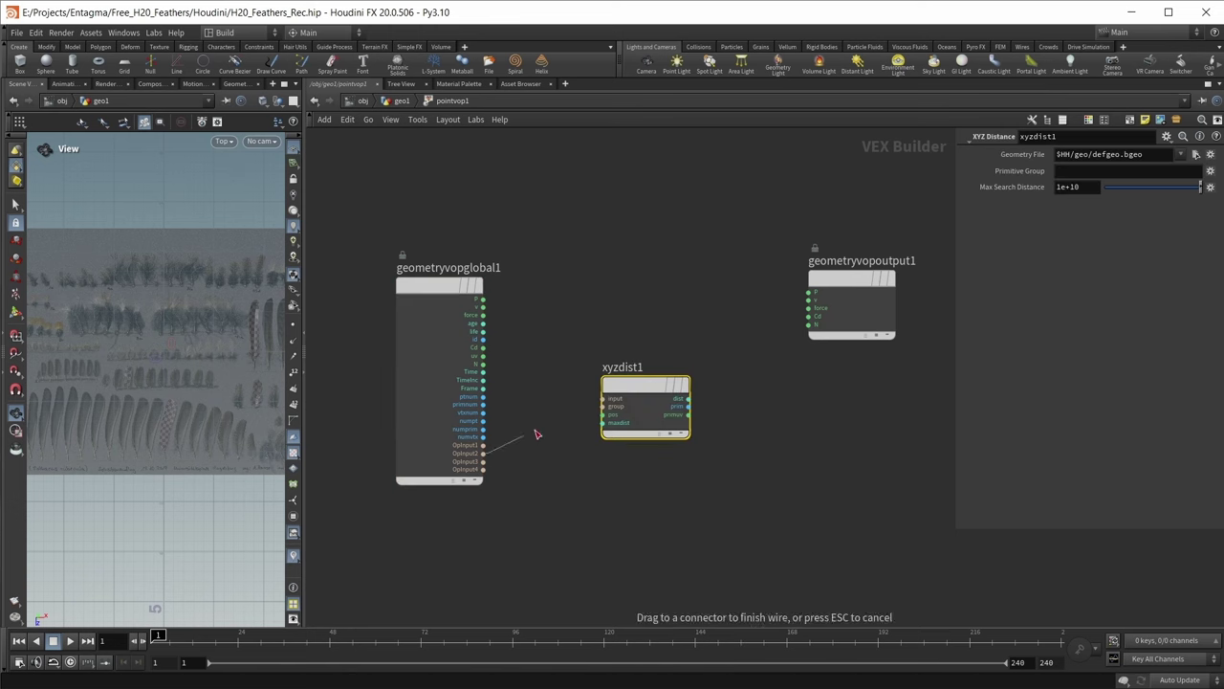
pyautogui.click(603, 399)
pyautogui.click(483, 300)
pyautogui.click(603, 414)
pyautogui.moveTo(660, 390)
pyautogui.moveTo(660, 391); pyautogui.dragTo(575, 388)
# - Add a Primitive Attribute node reading uv, fed by OpInput2 as file and by xyzdist1's prim and primuv outputs
pyautogui.press('Tab')
pyautogui.write('primitive')
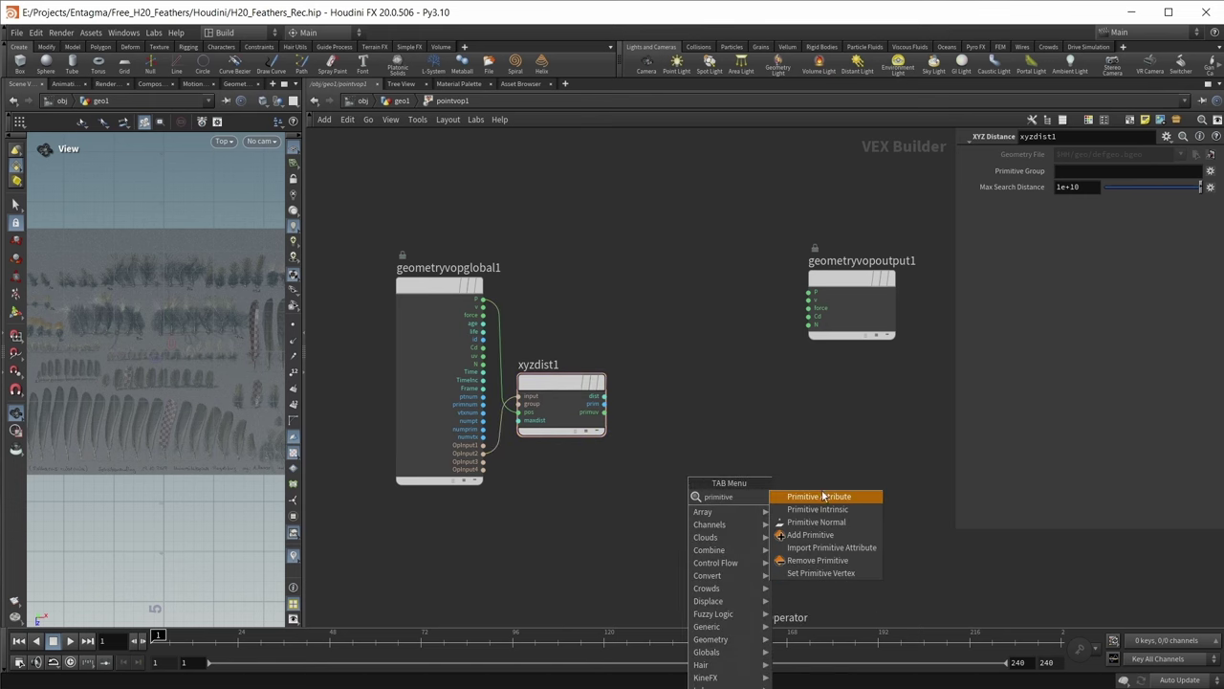
pyautogui.click(828, 498)
pyautogui.click(712, 409)
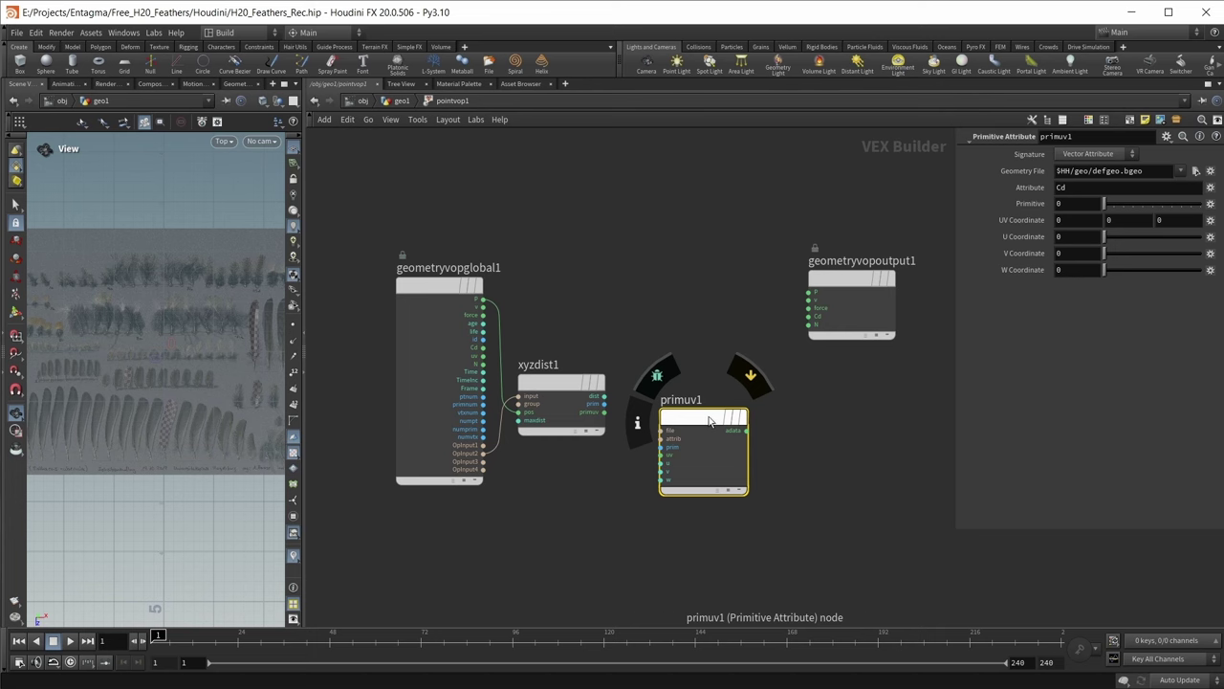
pyautogui.moveTo(484, 452); pyautogui.dragTo(664, 413)
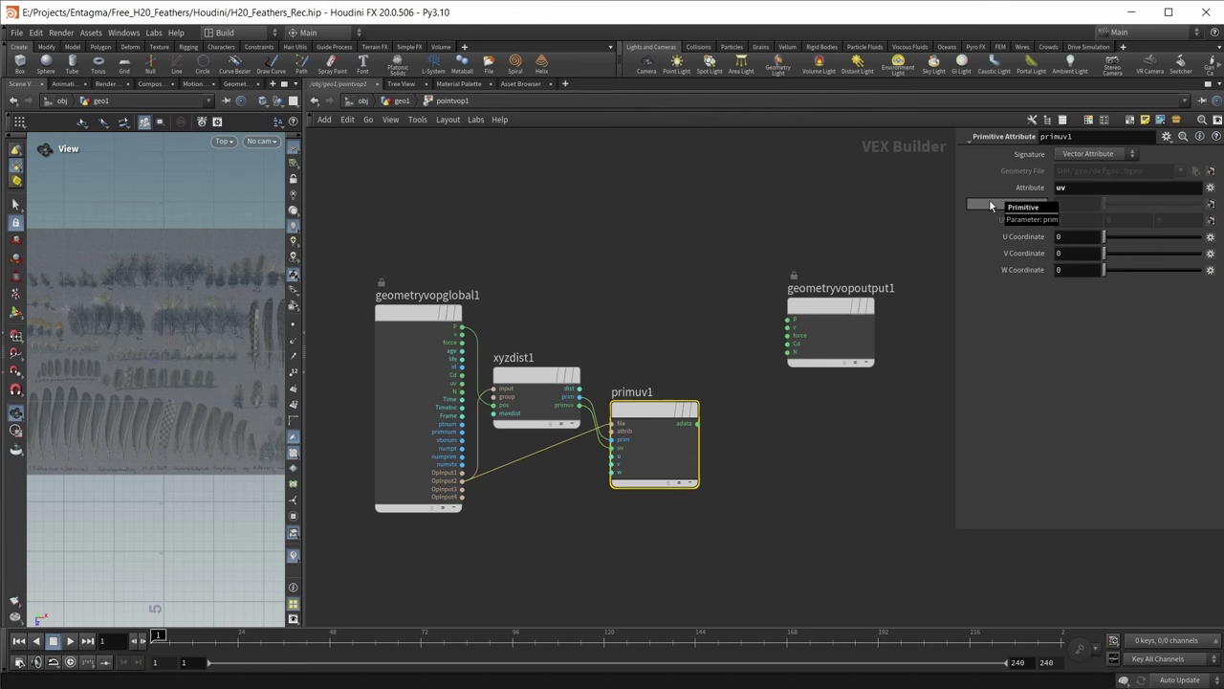
# - Add a Bind Export node beside primuv1 and name its parameter uv
pyautogui.press('Tab')
pyautogui.write('bi')
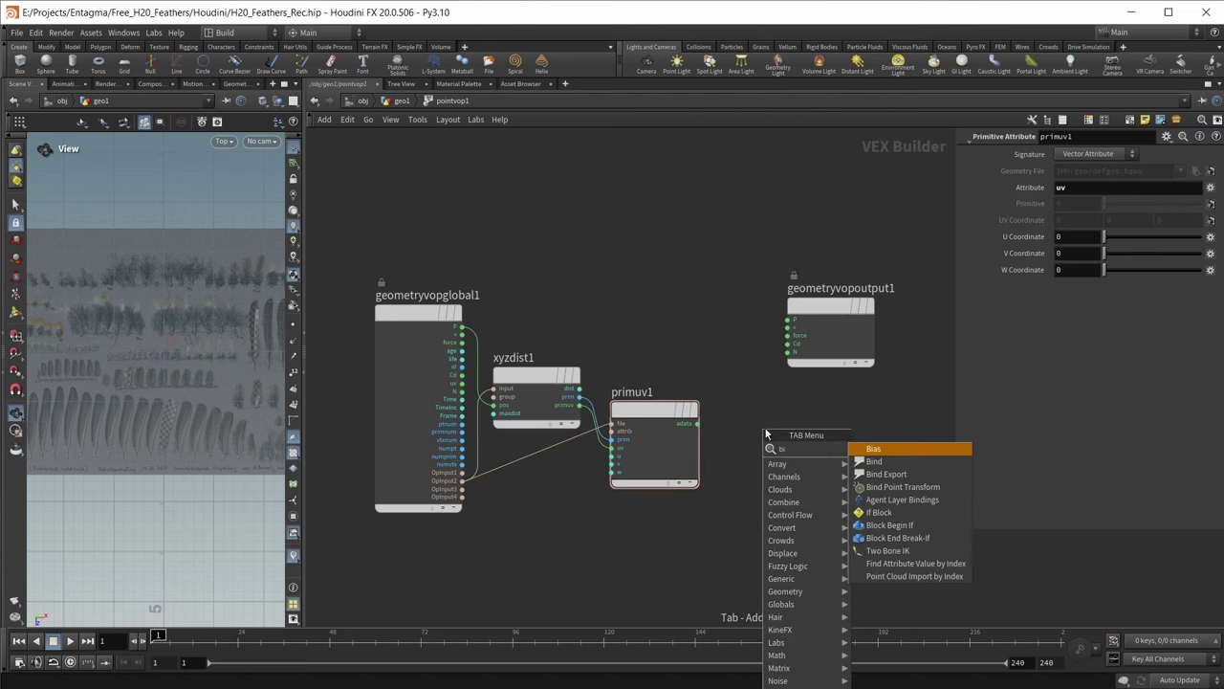
pyautogui.write('nd ex')
pyautogui.press('Return')
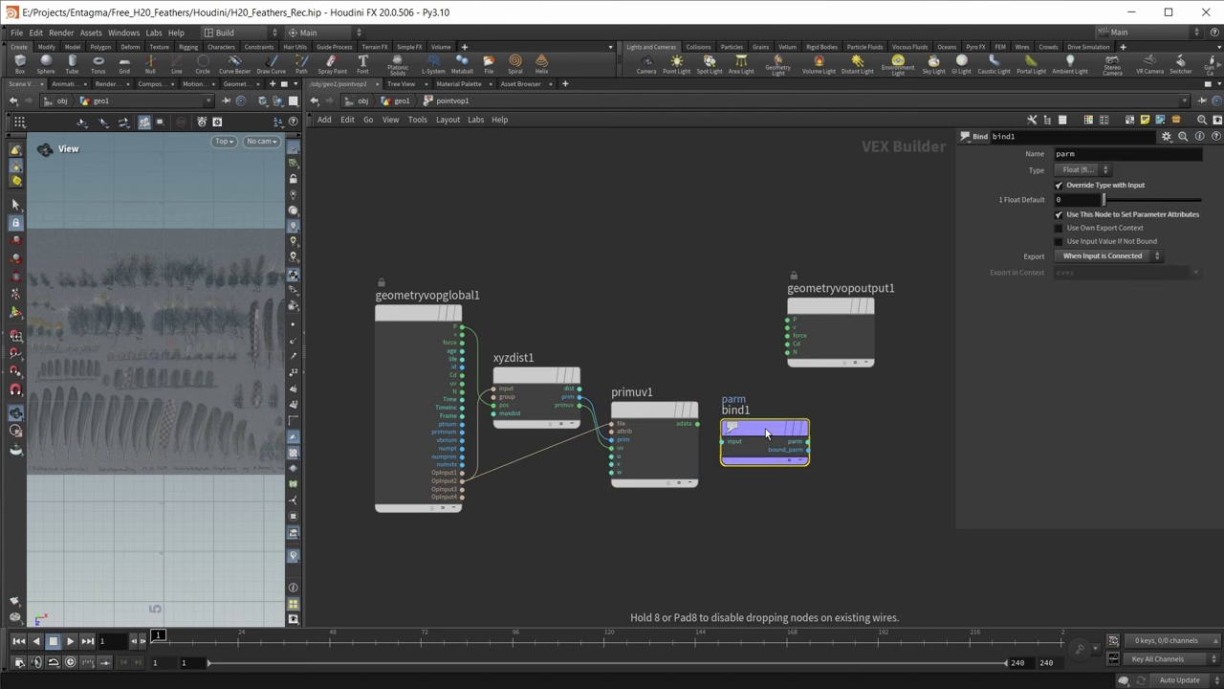
pyautogui.click(811, 428)
pyautogui.doubleClick(1063, 153)
pyautogui.write('uv')
pyautogui.press('Return')
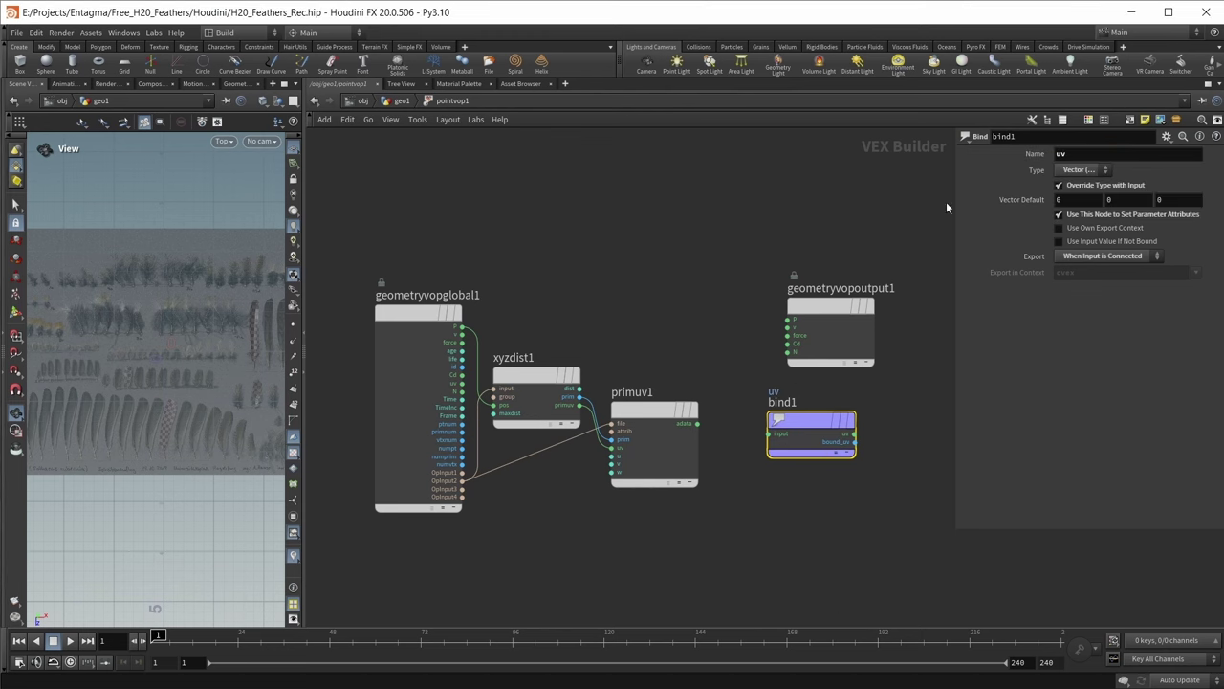
# - Connect primuv1's adata to the uv bind's input, and return to the geometry network to inspect the feather UVs in an enlarged viewport
pyautogui.click(697, 423)
pyautogui.click(770, 434)
pyautogui.moveTo(815, 424); pyautogui.dragTo(779, 414)
pyautogui.press('u')
pyautogui.scroll(5, 175, 424)
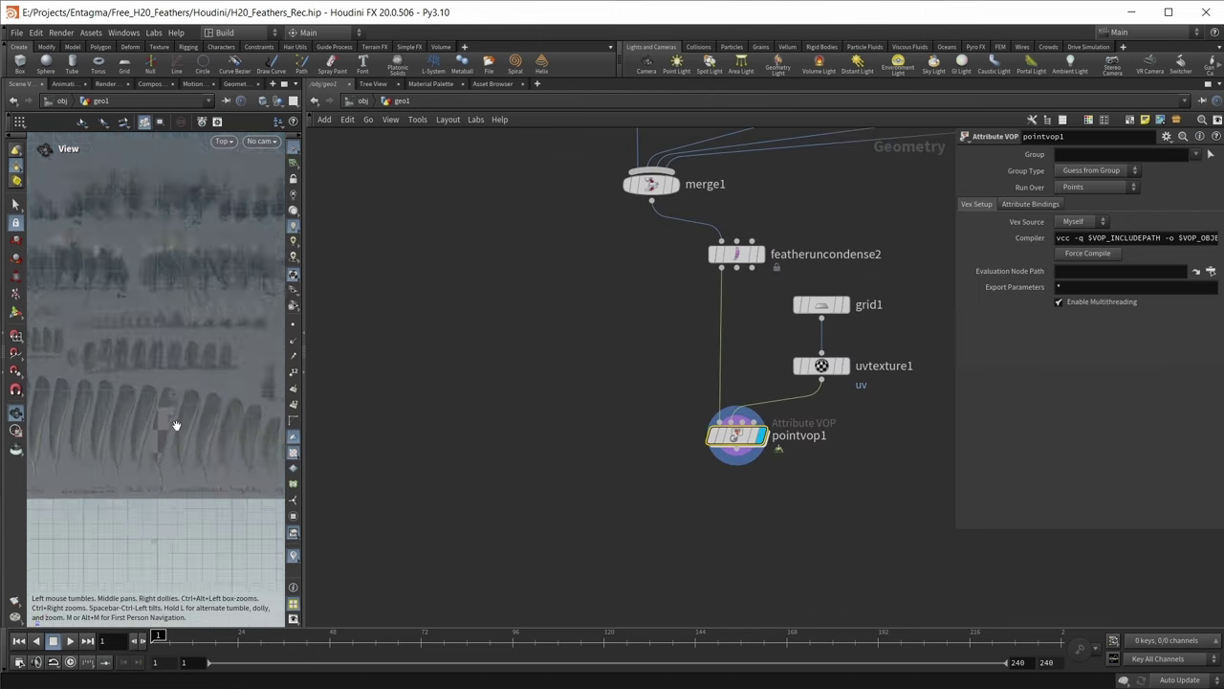
pyautogui.scroll(1, 160, 445)
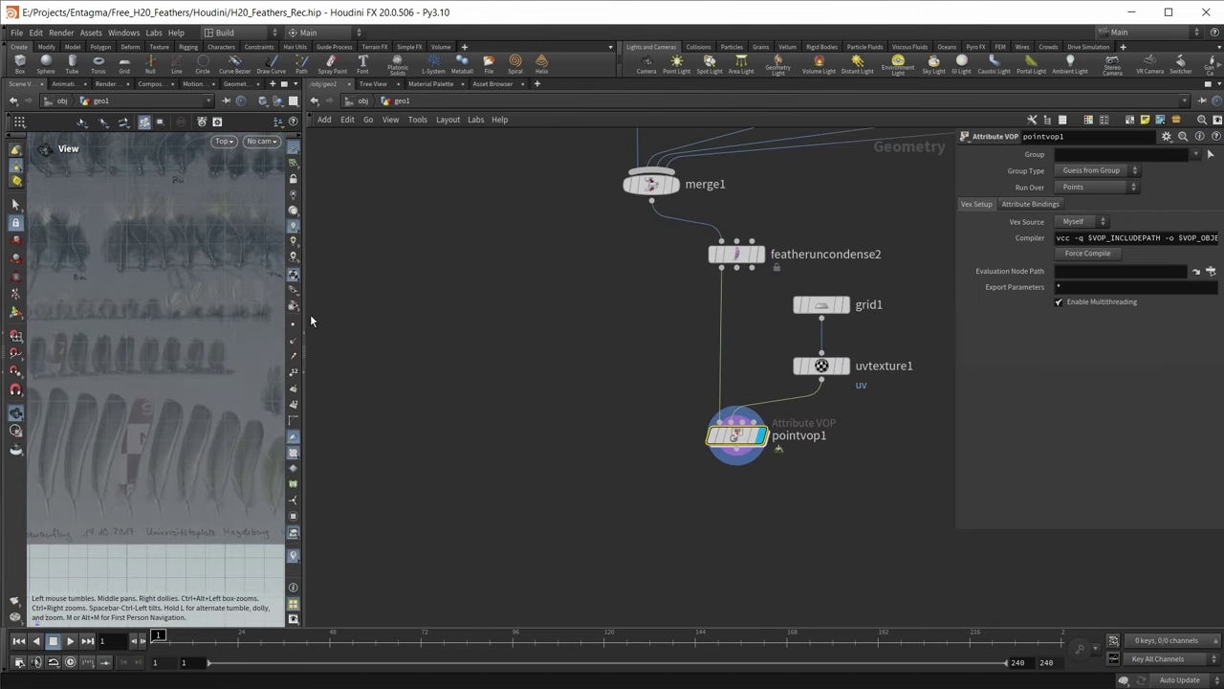
pyautogui.moveTo(306, 311); pyautogui.dragTo(594, 430)
# - Add a Feather Match Uncondensed node with merge1 in its first input and pointvop1 in its fourth, and display it
pyautogui.press('Tab')
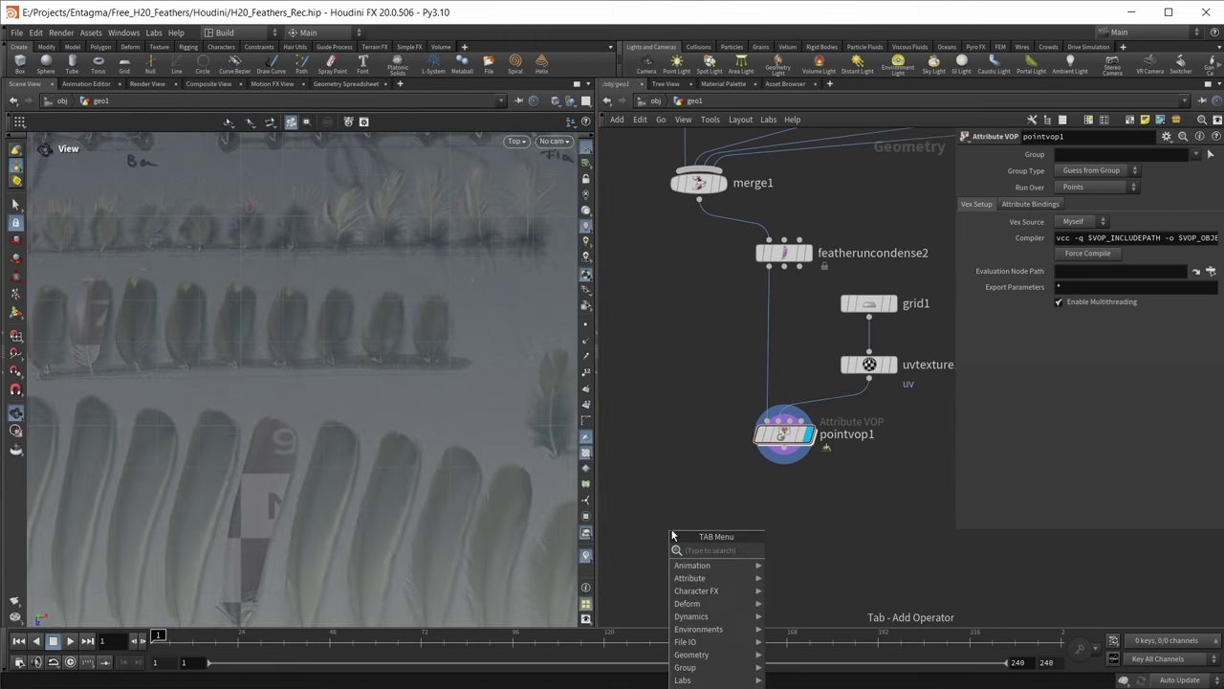
pyautogui.write('feather match')
pyautogui.press('Return')
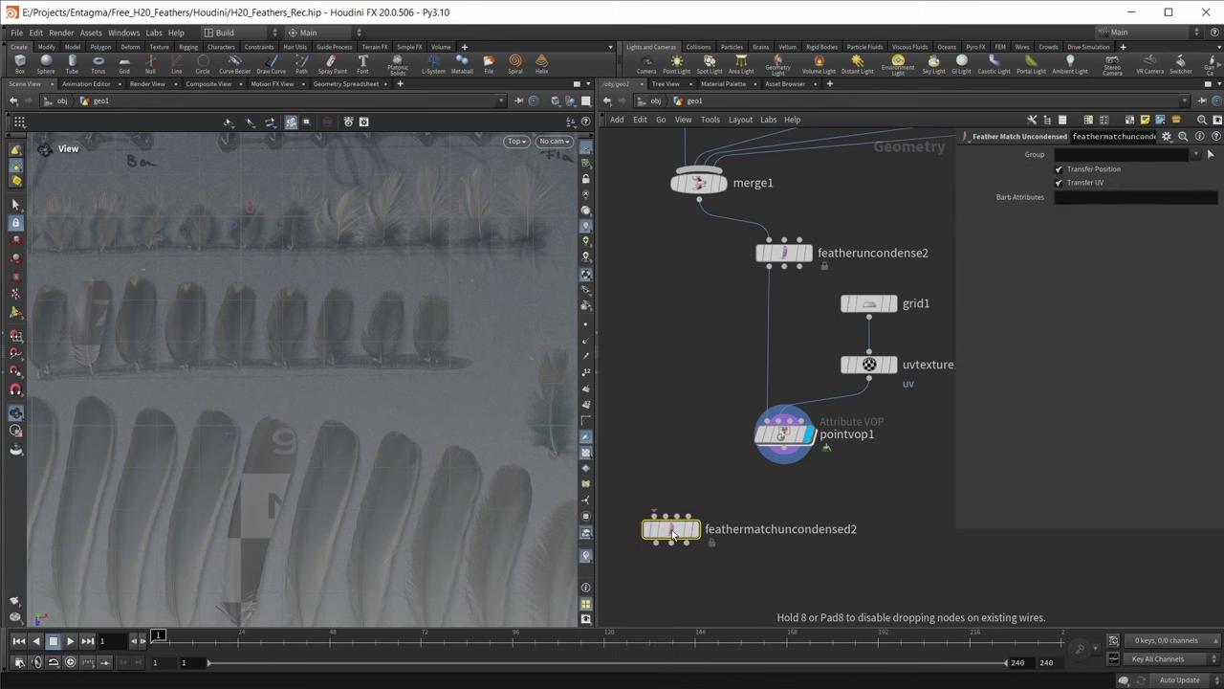
pyautogui.click(701, 547)
pyautogui.moveTo(699, 196); pyautogui.dragTo(682, 528)
pyautogui.moveTo(784, 463); pyautogui.dragTo(718, 528)
pyautogui.moveTo(736, 548); pyautogui.dragTo(805, 437, button='middle')
pyautogui.click(756, 482)
# - Add and display a UV Quick Shade node below feathermatchuncondensed2, using $HIP/ref/004799_full.jpg as its texture map
pyautogui.press('Tab')
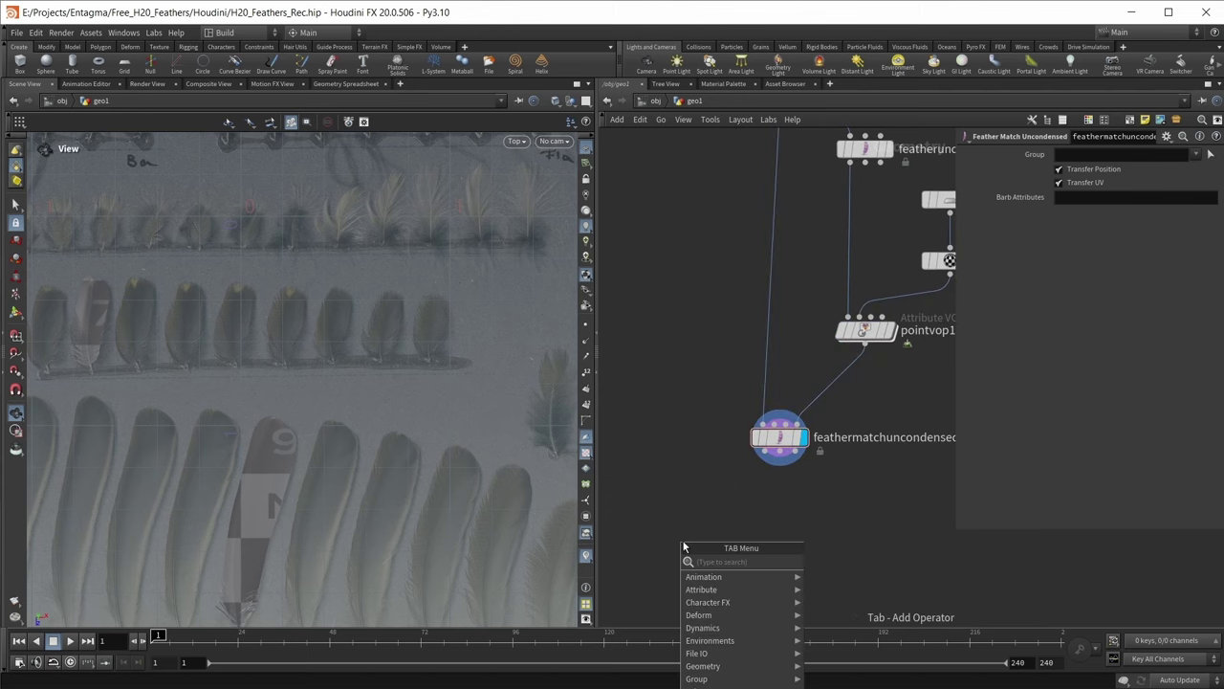
pyautogui.write('uvq')
pyautogui.press('Return')
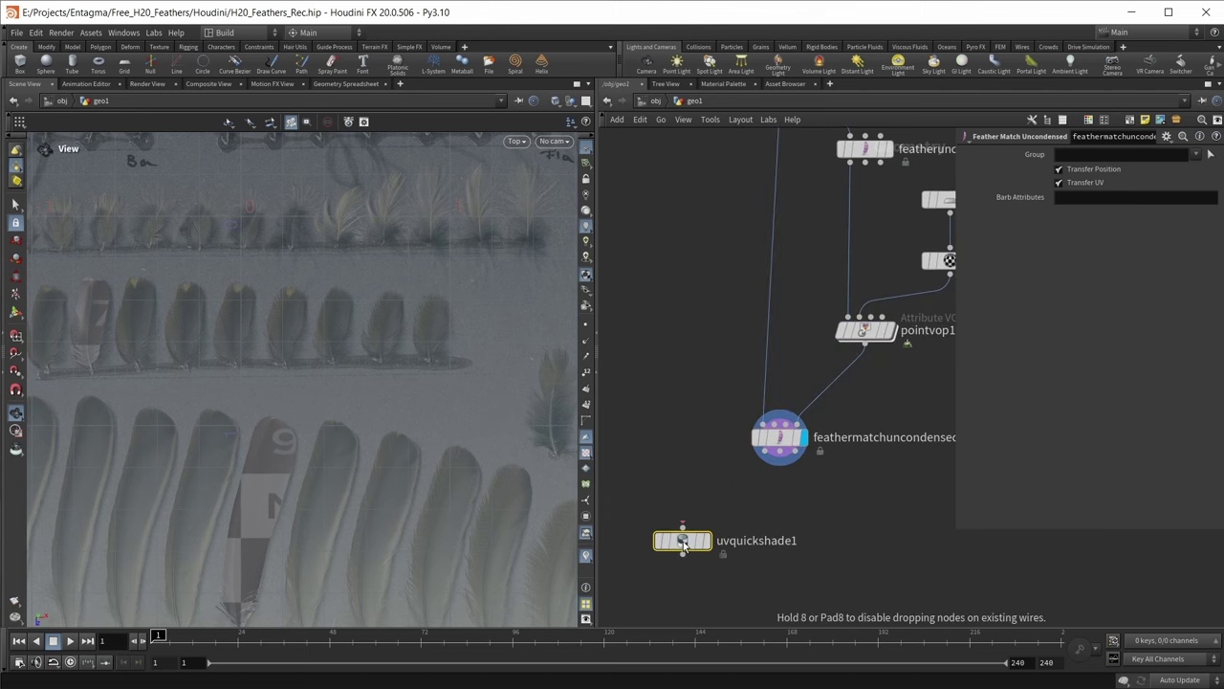
pyautogui.click(662, 540)
pyautogui.moveTo(780, 464); pyautogui.dragTo(683, 532)
pyautogui.moveTo(691, 540); pyautogui.dragTo(693, 497)
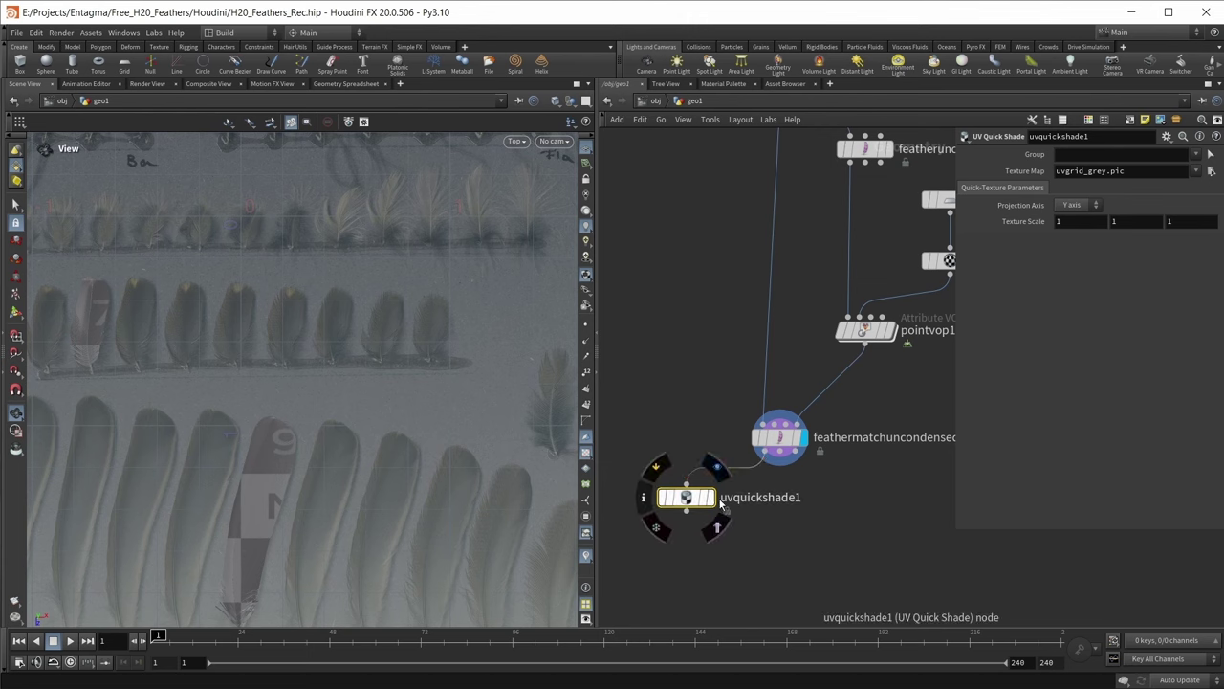
pyautogui.click(717, 466)
pyautogui.click(1211, 171)
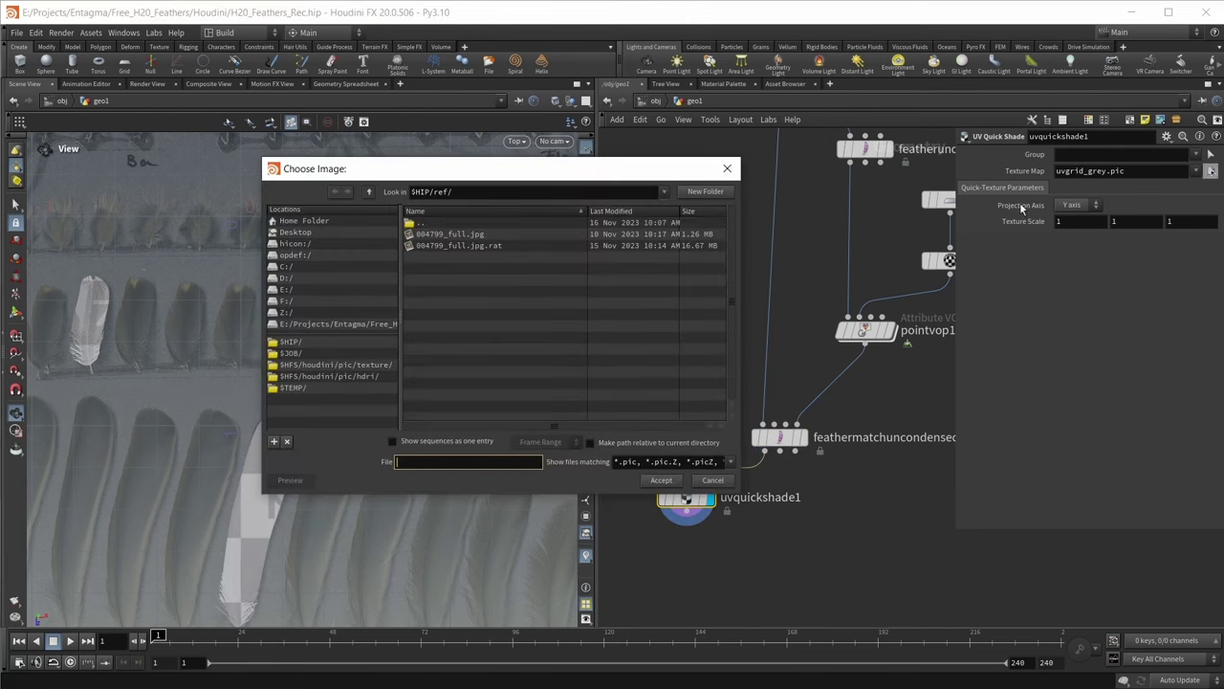
pyautogui.doubleClick(469, 234)
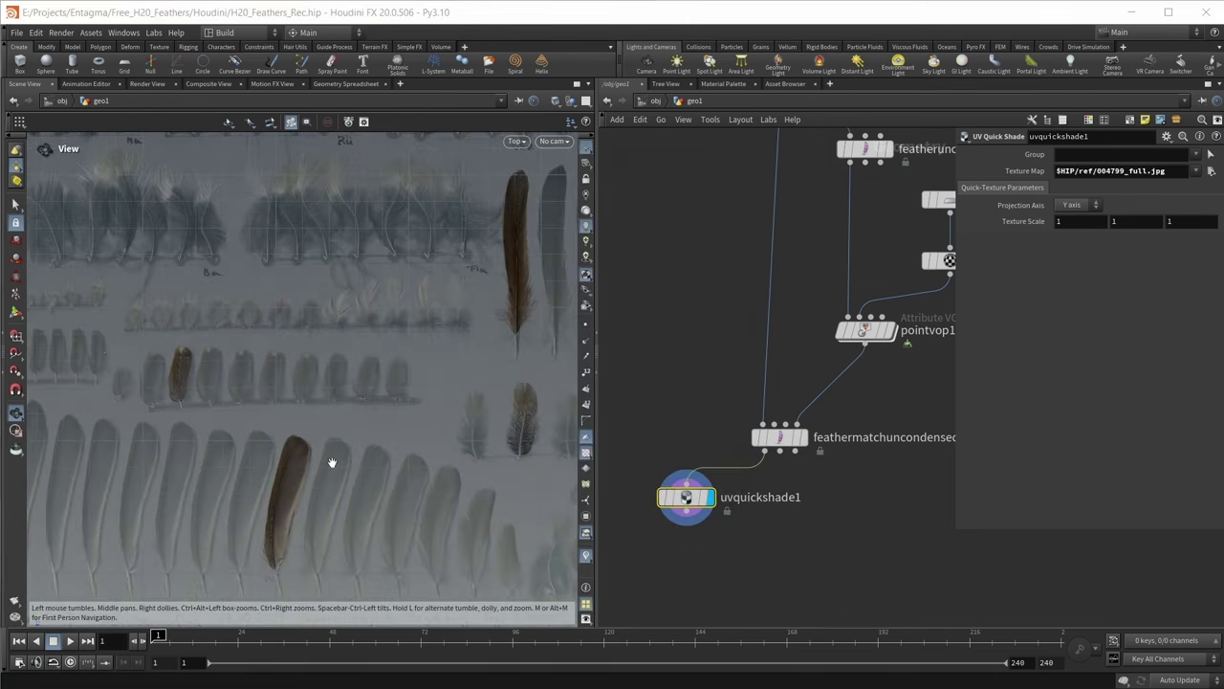
# - Add a File Cache node below feathermatchuncondensed2, connect it to that node's first output, and display it
pyautogui.moveTo(764, 564); pyautogui.dragTo(730, 533, button='middle')
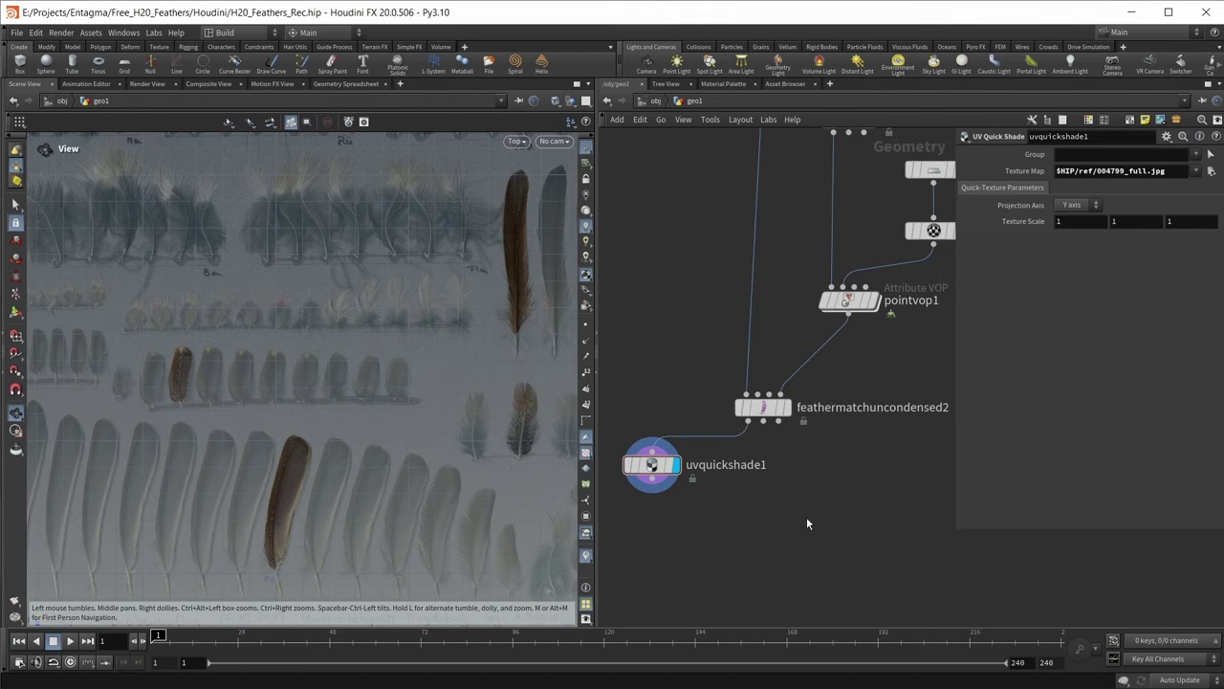
pyautogui.press('Tab')
pyautogui.write('filecache')
pyautogui.press('Return')
pyautogui.click(750, 540)
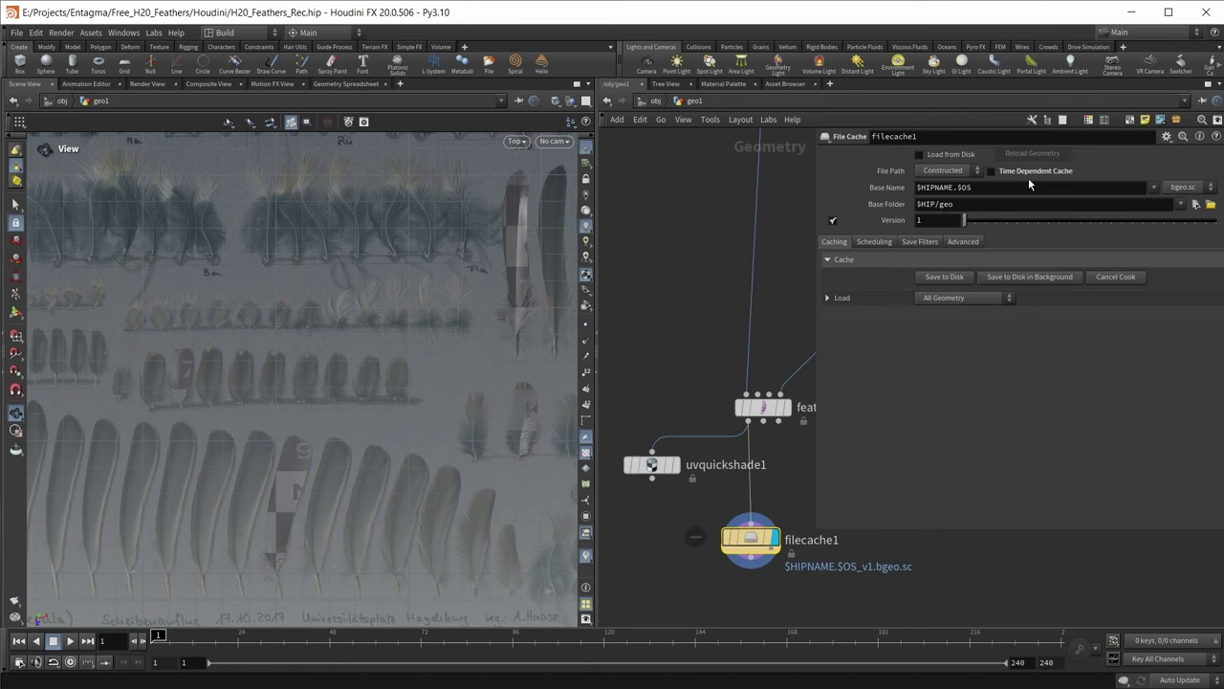
# - Set filecache1's file path to Explicit with geometry file $HIP/geo/$HIPNAME.$OS.bgeo.sc, and save the cache to disk
pyautogui.click(943, 171)
pyautogui.click(940, 186)
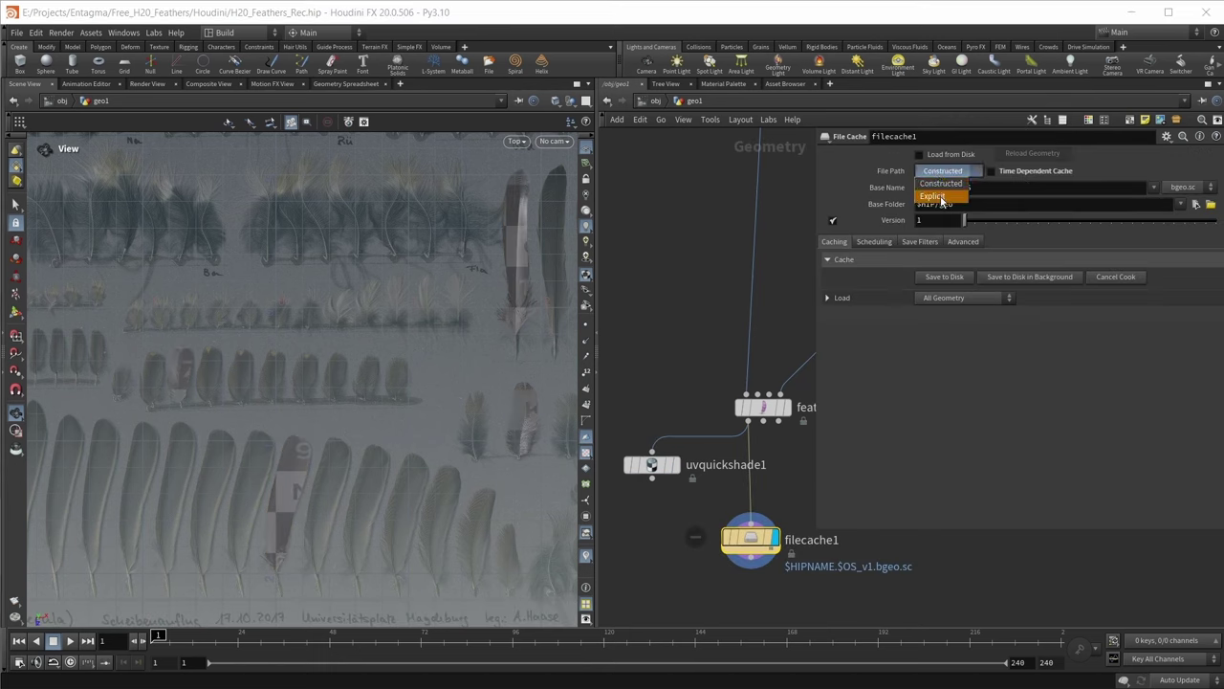
pyautogui.click(1012, 189)
pyautogui.press('Delete')
pyautogui.press('Delete')
pyautogui.press('Delete')
pyautogui.press('Return')
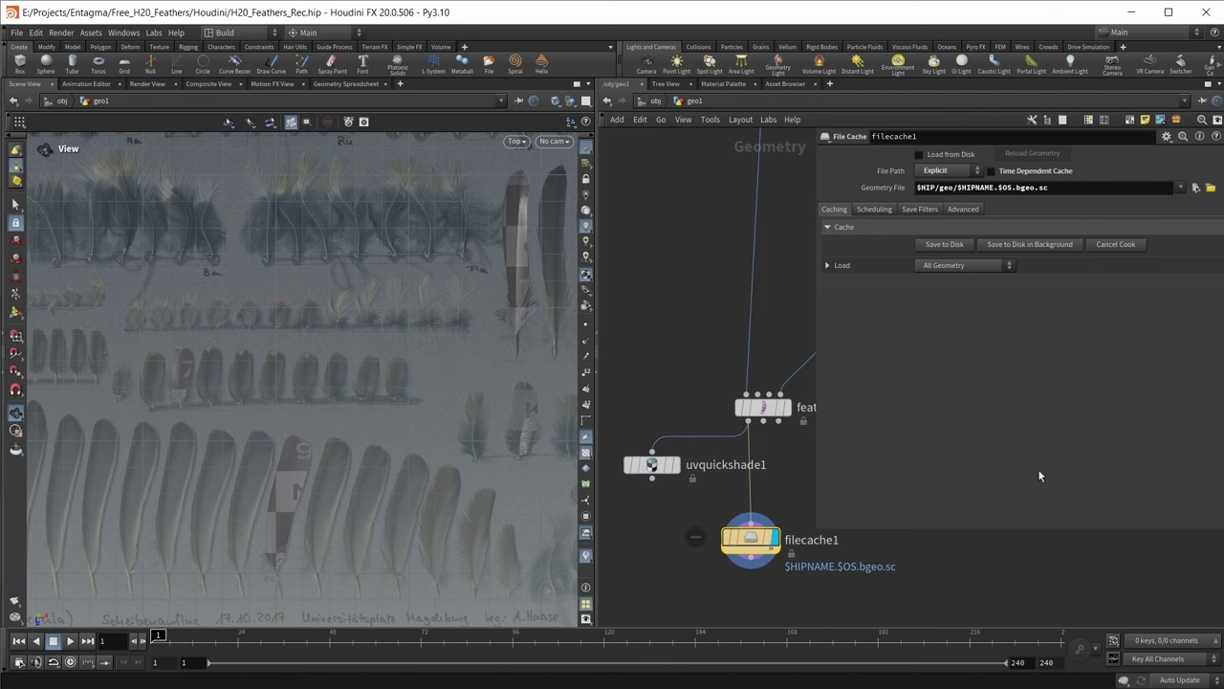
pyautogui.click(943, 244)
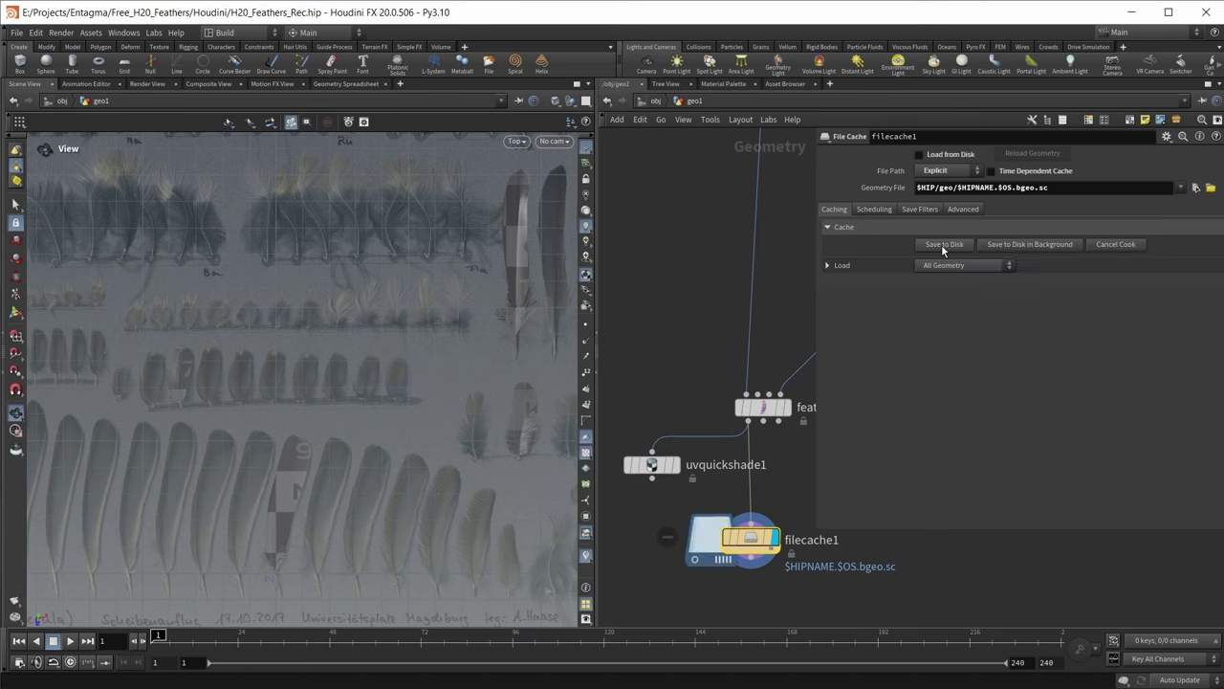
# - Add a Null node named TEMPLATE below filecache1, display it, and frame the whole network
pyautogui.press('f')
pyautogui.press('Tab')
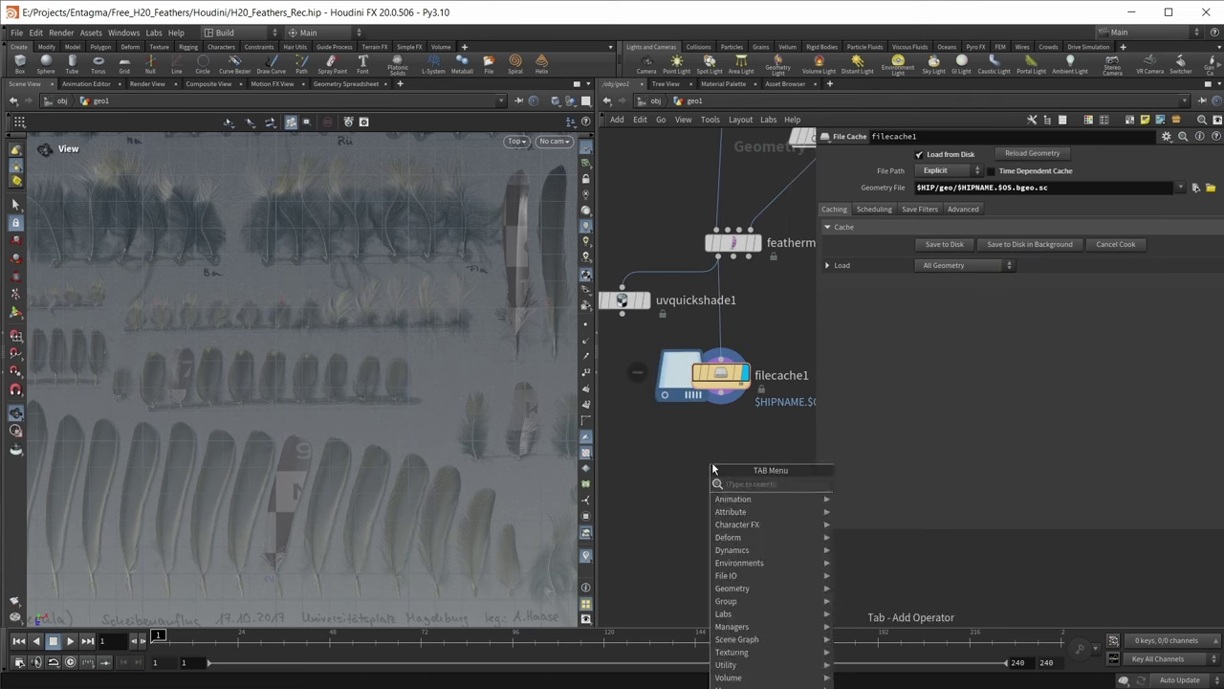
pyautogui.write('null')
pyautogui.press('Return')
pyautogui.click(711, 462)
pyautogui.doubleClick(686, 458)
pyautogui.write('TE')
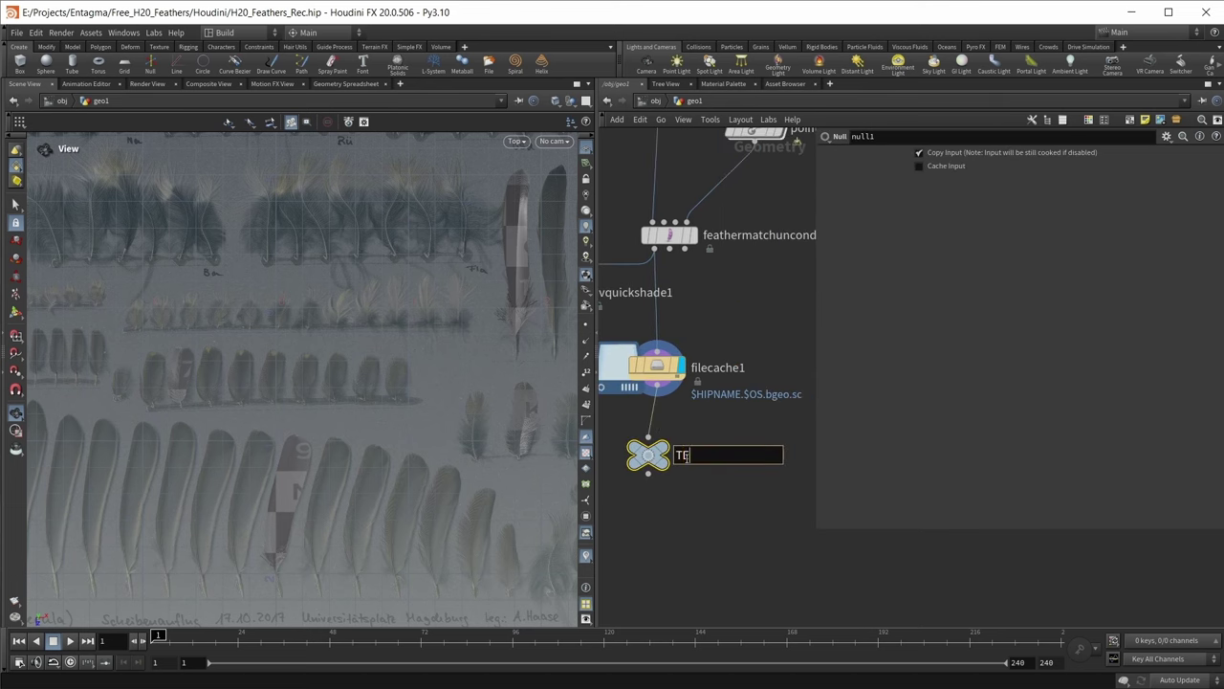
pyautogui.write('MPLATE')
pyautogui.press('Return')
pyautogui.press('h')
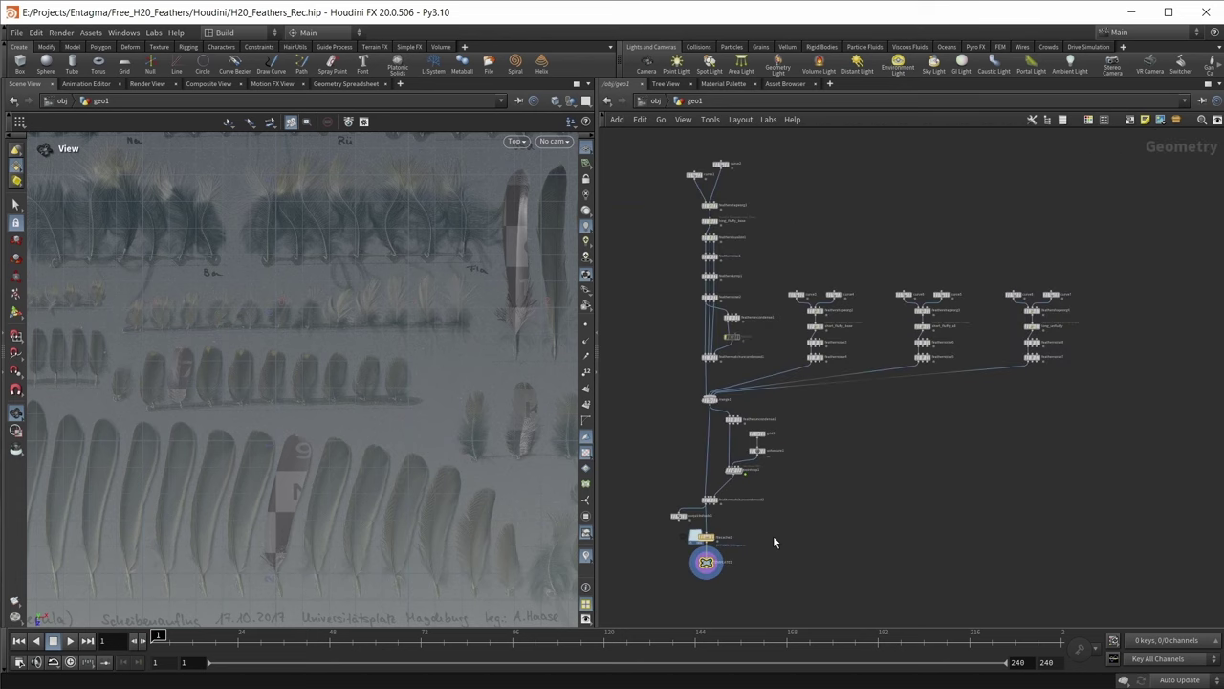